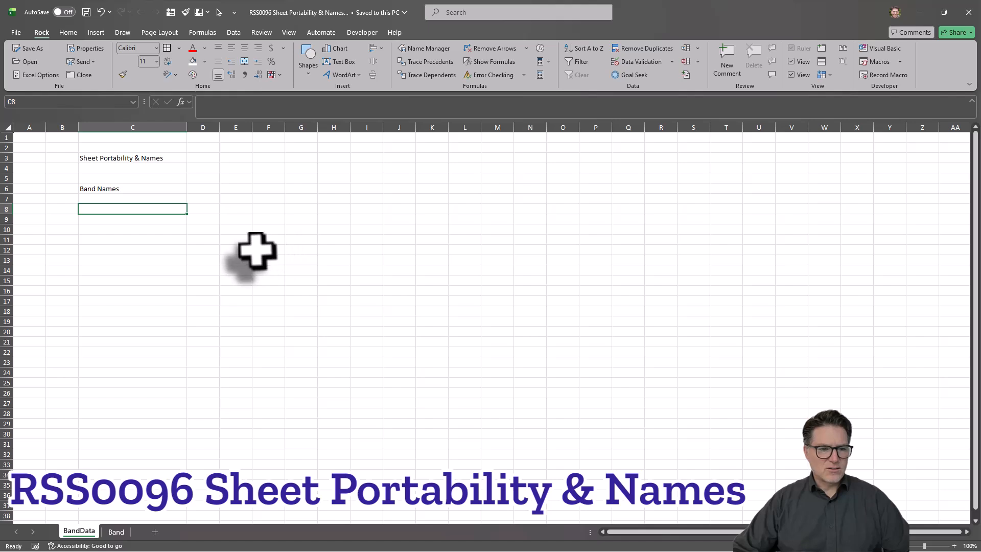
Step: Examine the Band sheet's form fields for band name, albums, contact, phone, planned songs, song length and total set length
key("Return")
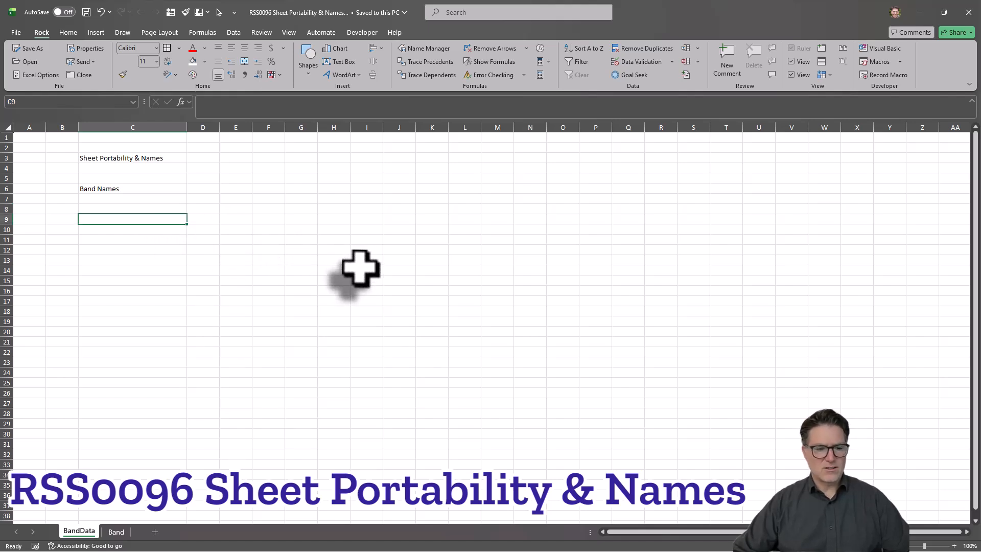
left_click(115, 531)
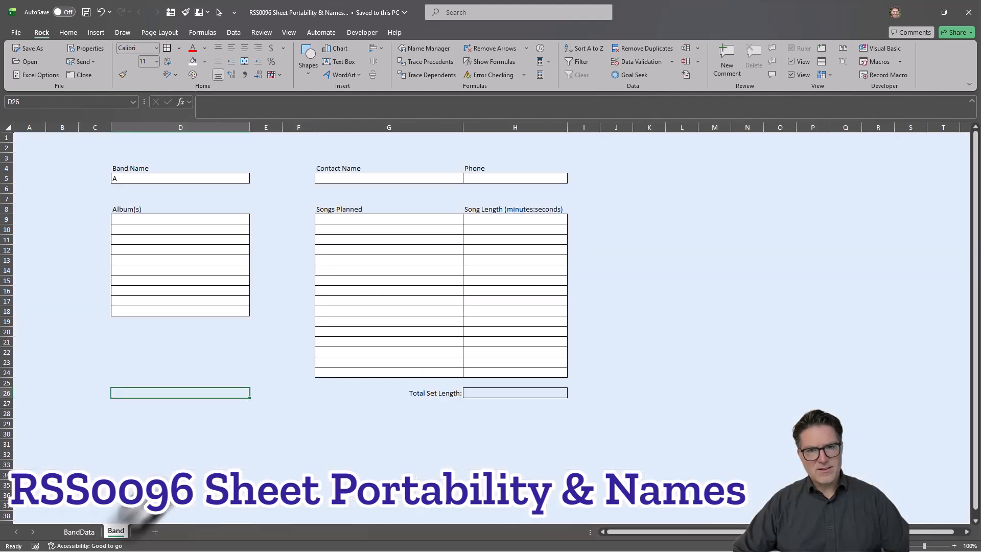
left_click(267, 424)
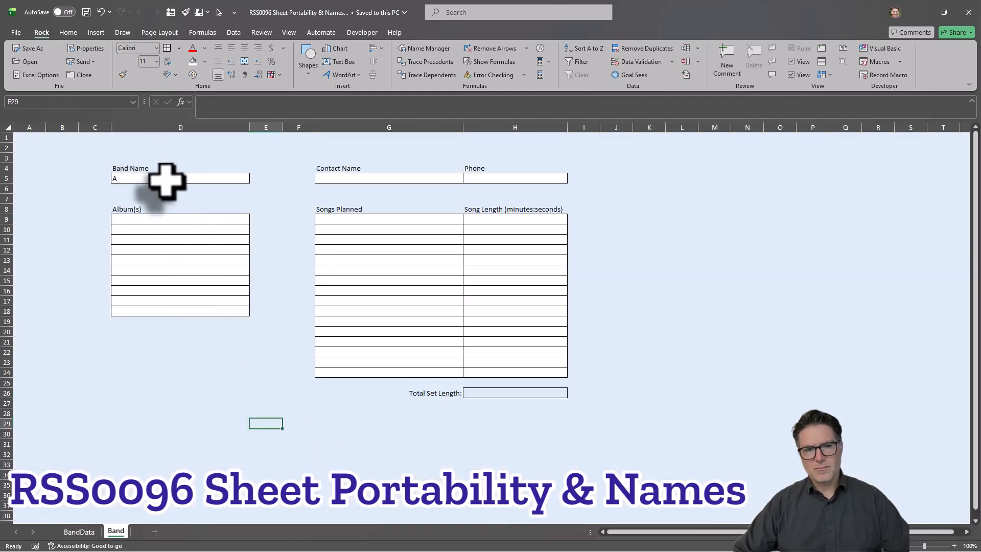
left_click_drag(164, 219, 258, 263)
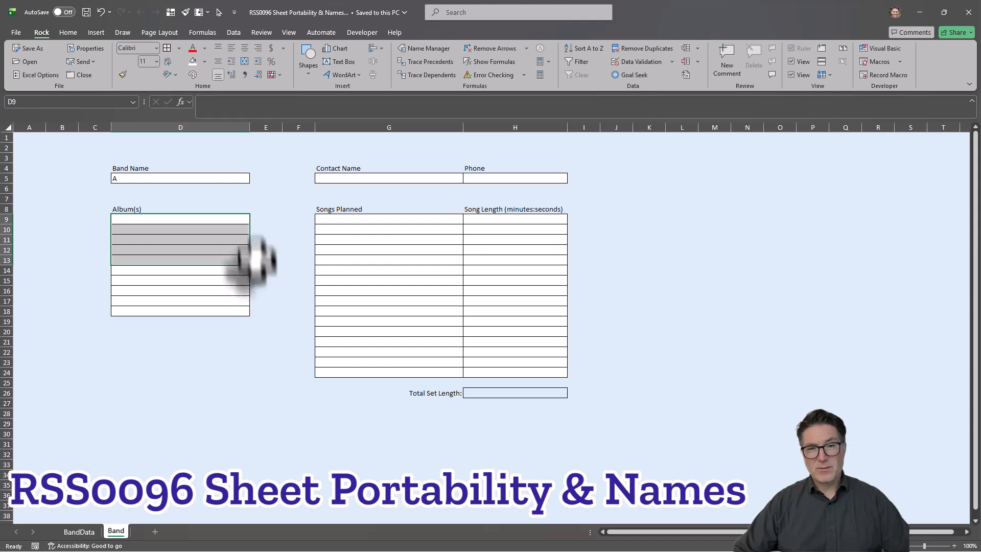
left_click(222, 219)
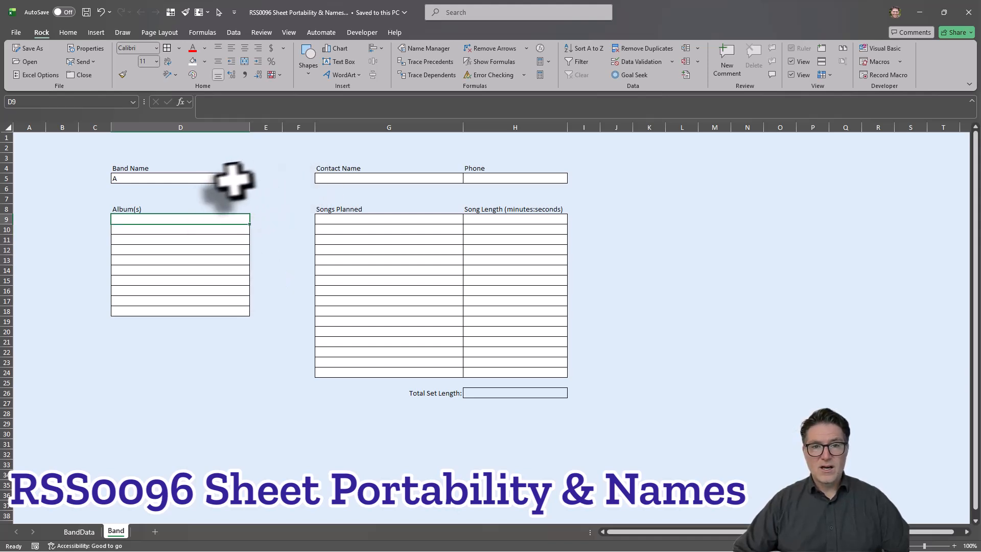
left_click(395, 179)
left_click(499, 178)
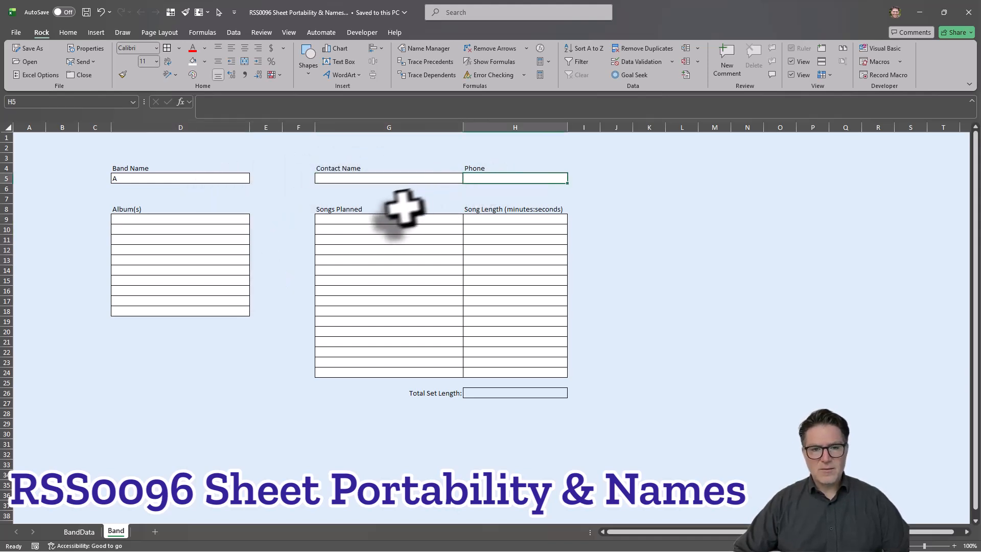
left_click_drag(378, 221, 378, 302)
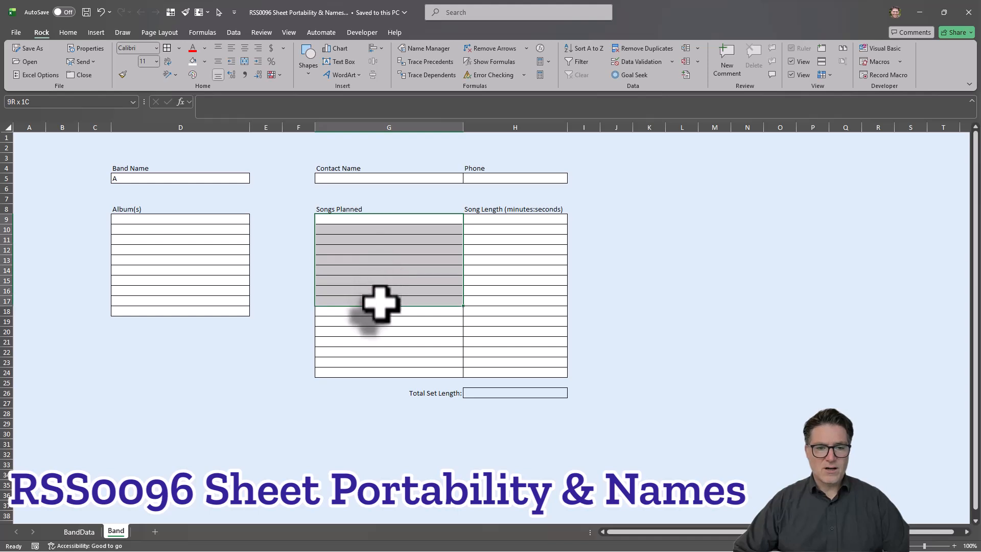
left_click(482, 218)
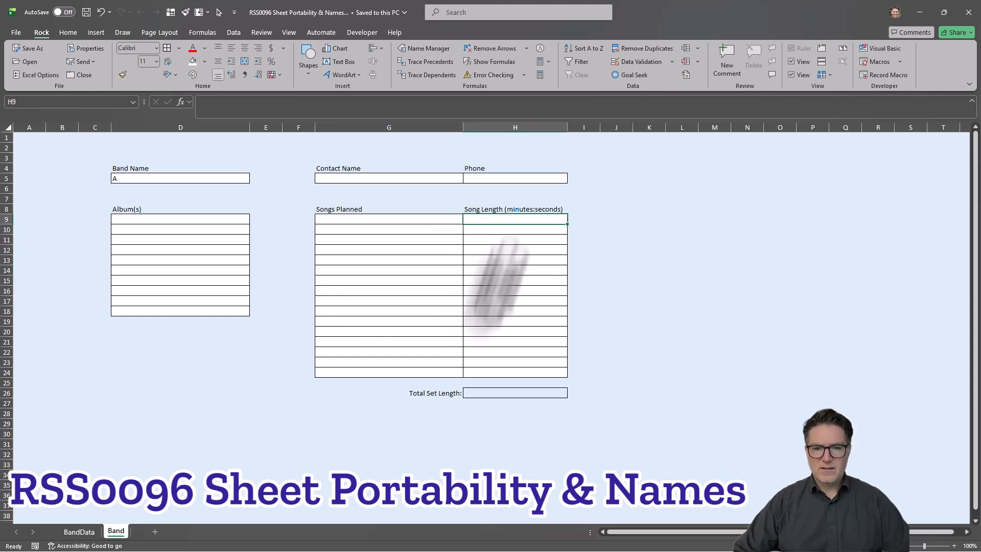
left_click(499, 392)
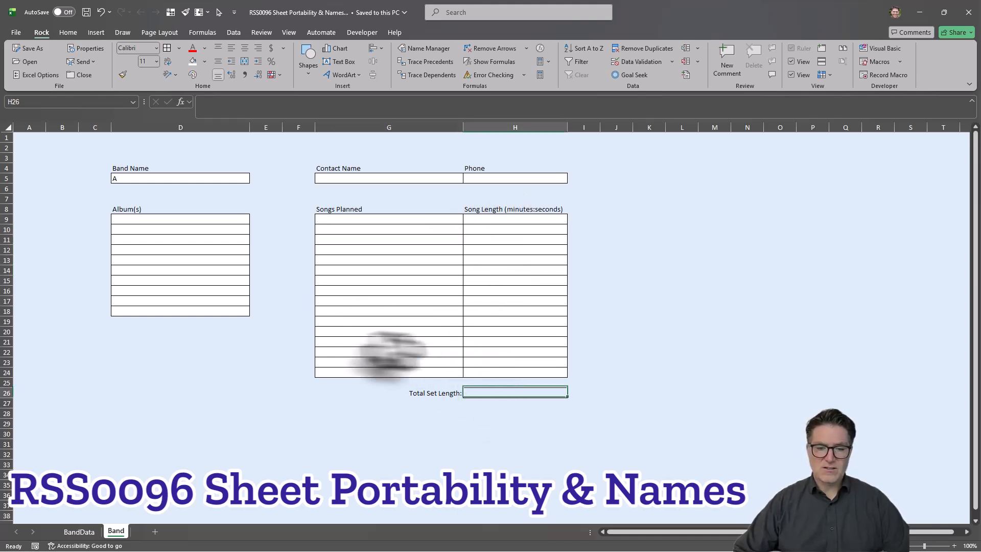
left_click(323, 395)
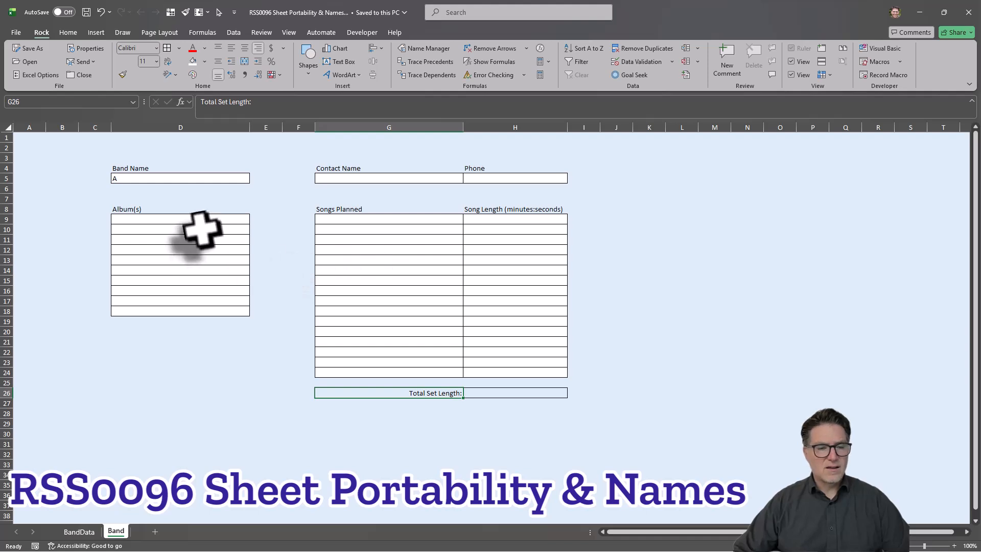
left_click(172, 385)
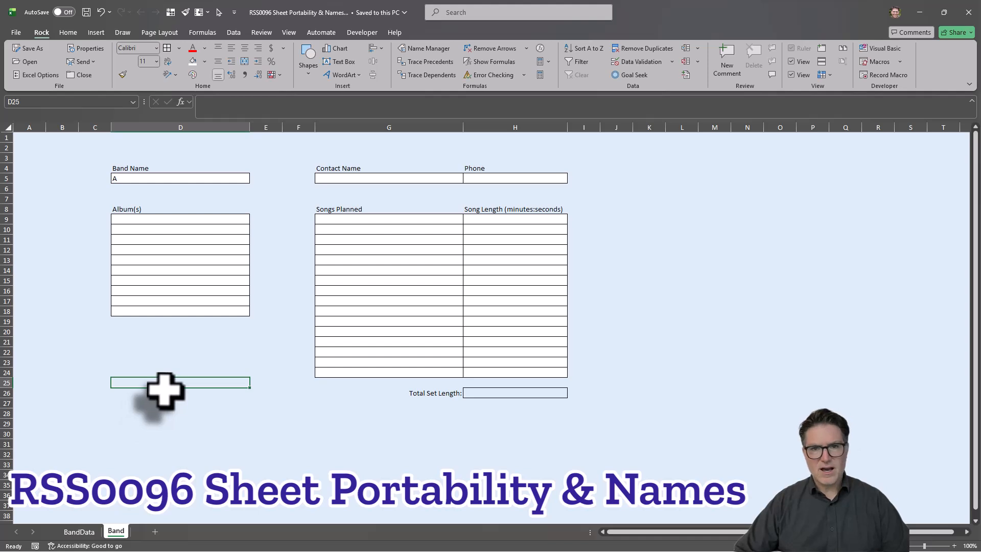
left_click(79, 532)
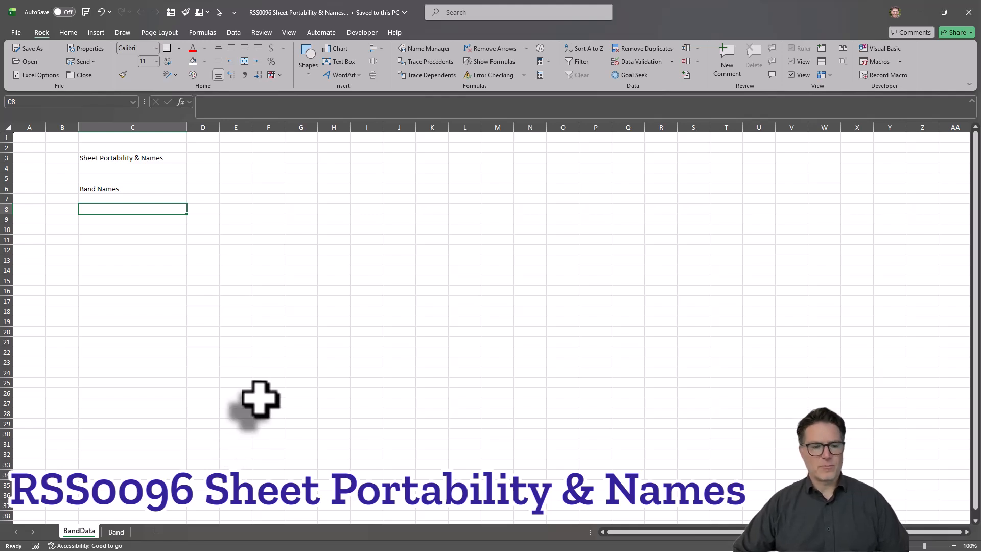
left_click(116, 531)
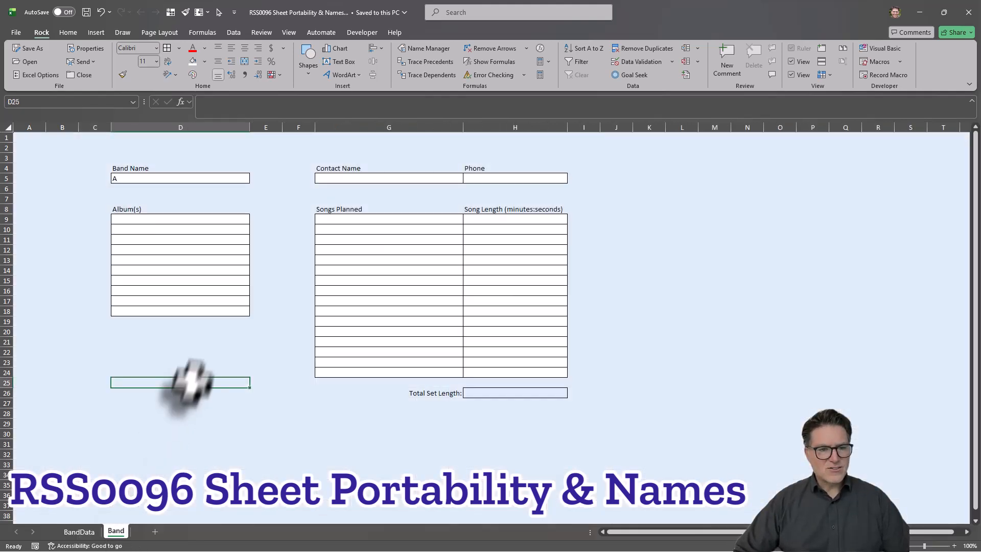
right_click(115, 530)
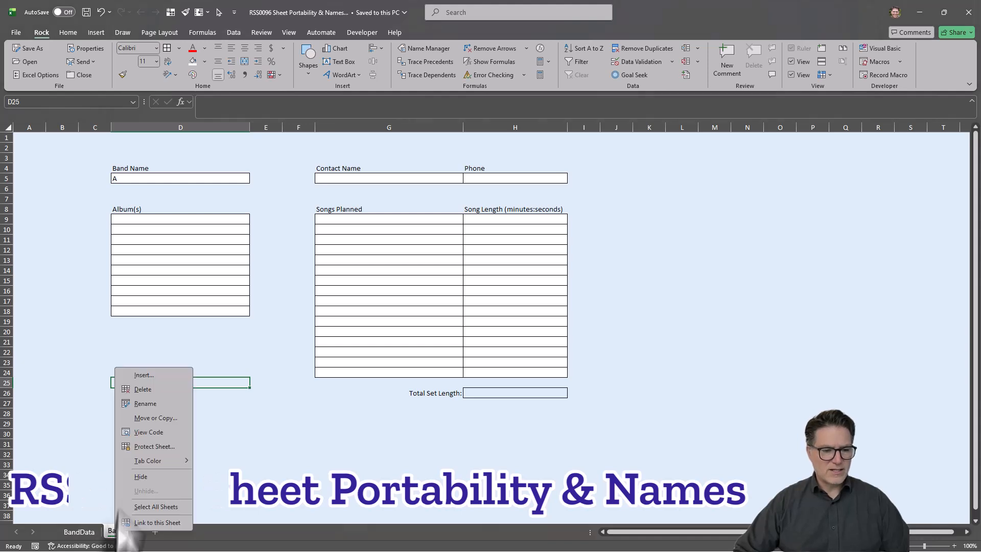
left_click(148, 419)
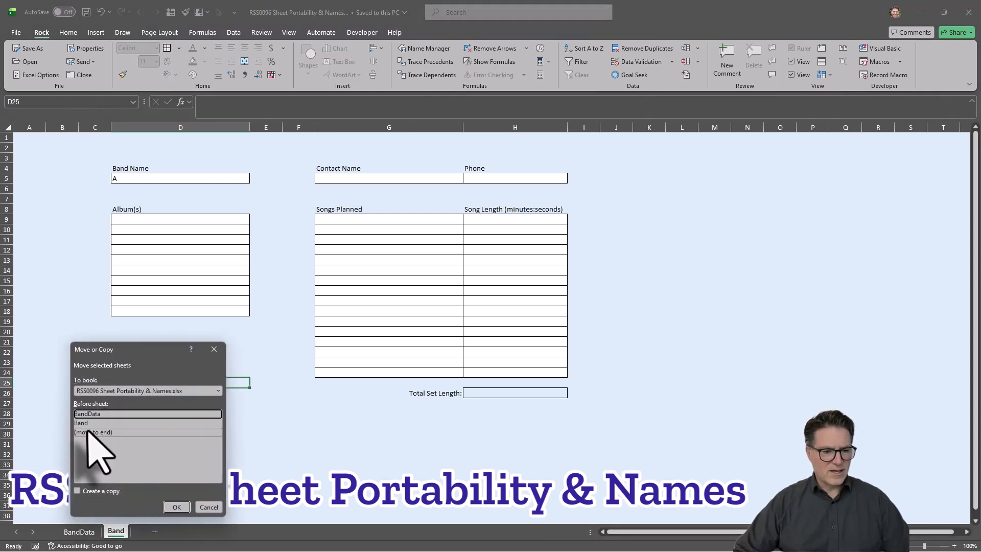
left_click(125, 390)
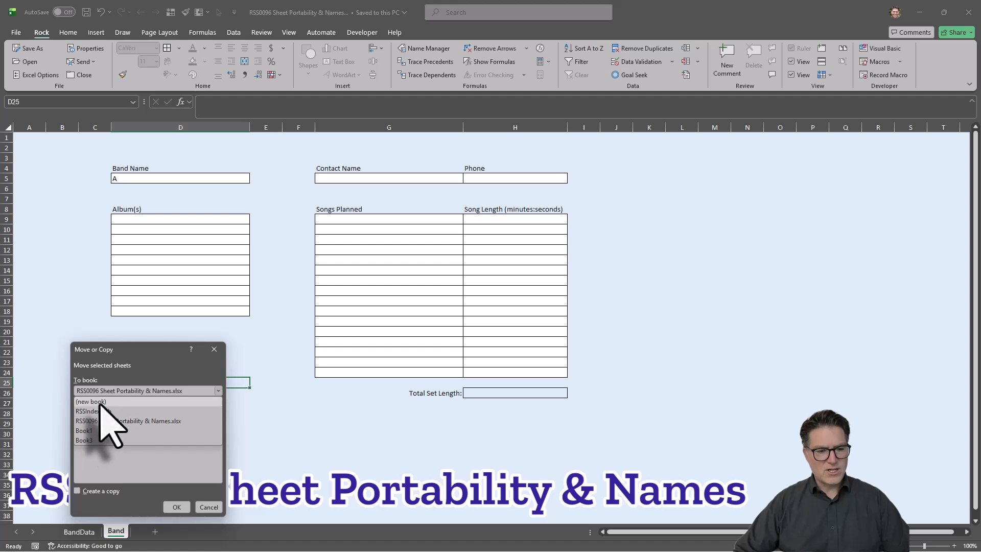
left_click(100, 402)
left_click(77, 479)
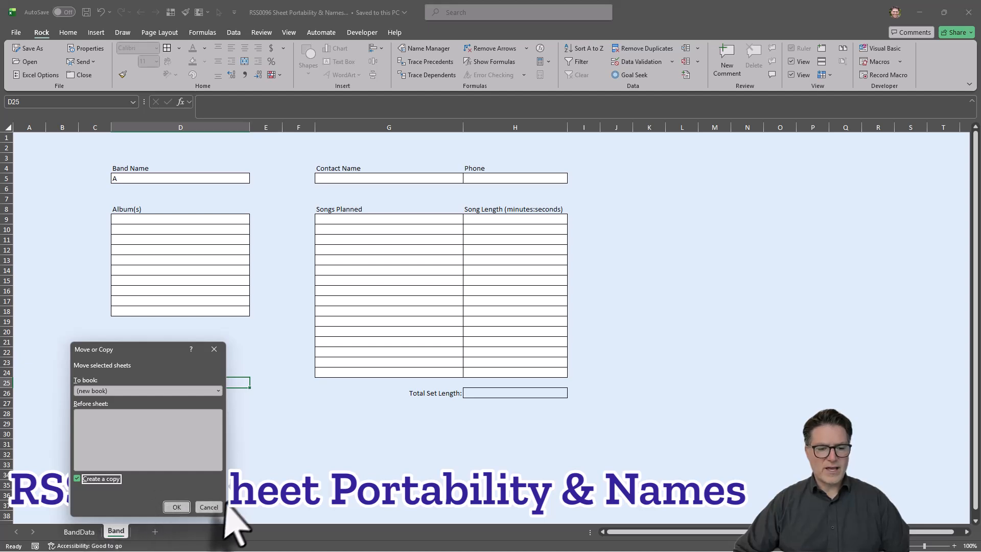
left_click(209, 507)
left_click(377, 463)
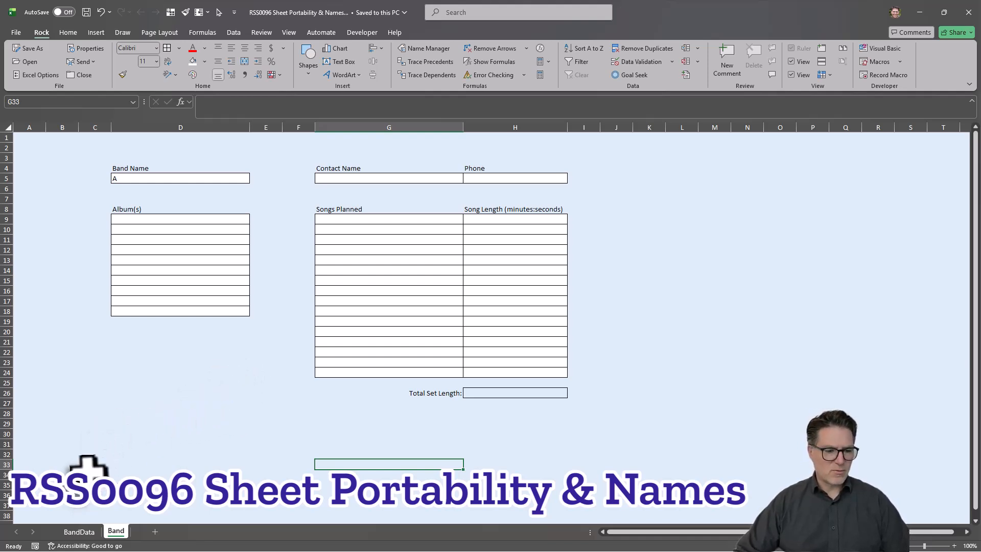
Step: Define the name BandName for cell D5 on the Band sheet, with its scope limited to that sheet
left_click(79, 531)
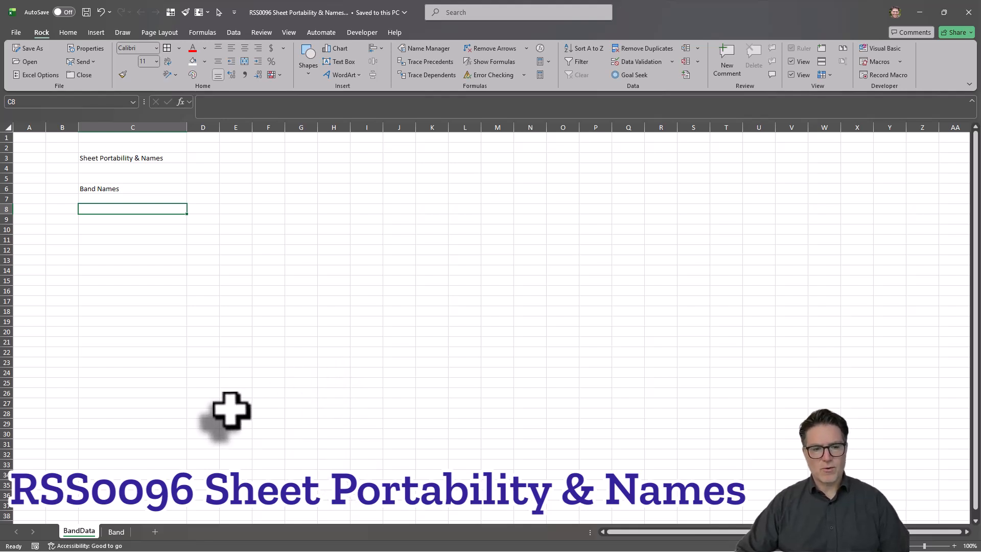
left_click(117, 532)
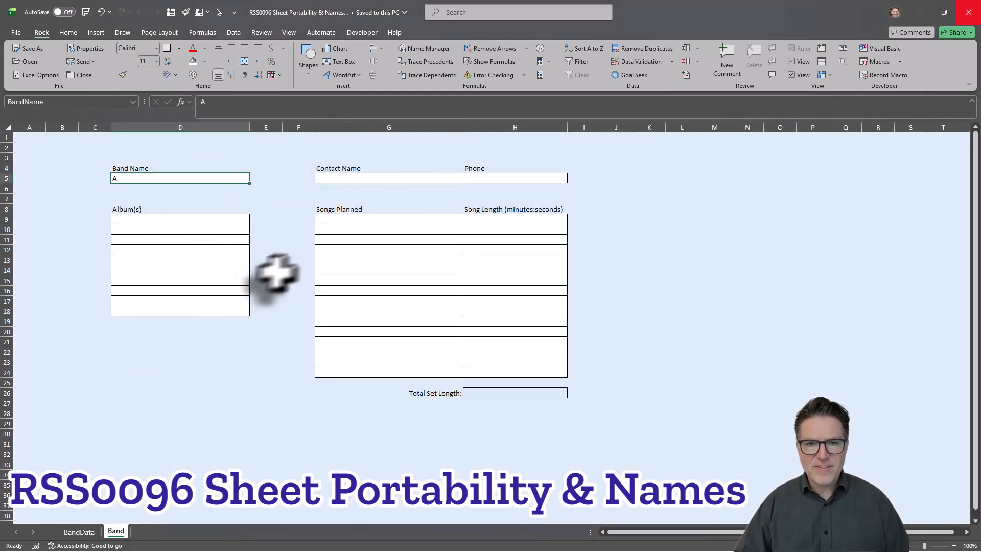
left_click(428, 48)
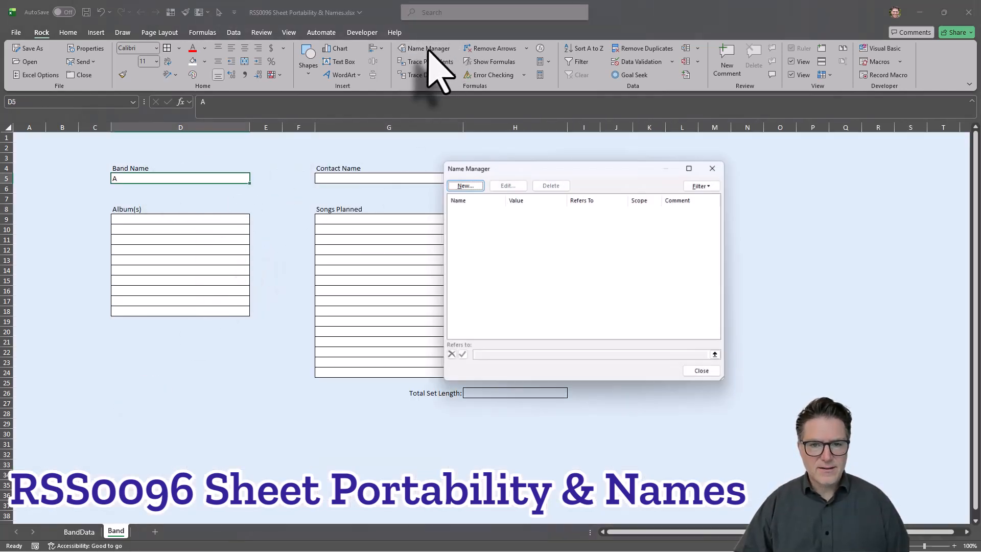
left_click(475, 188)
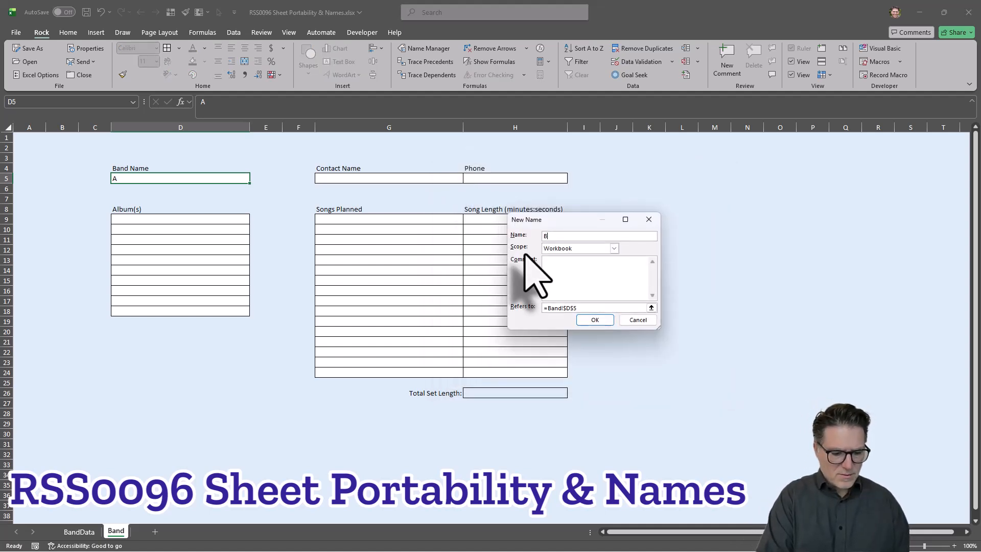
type("BandName")
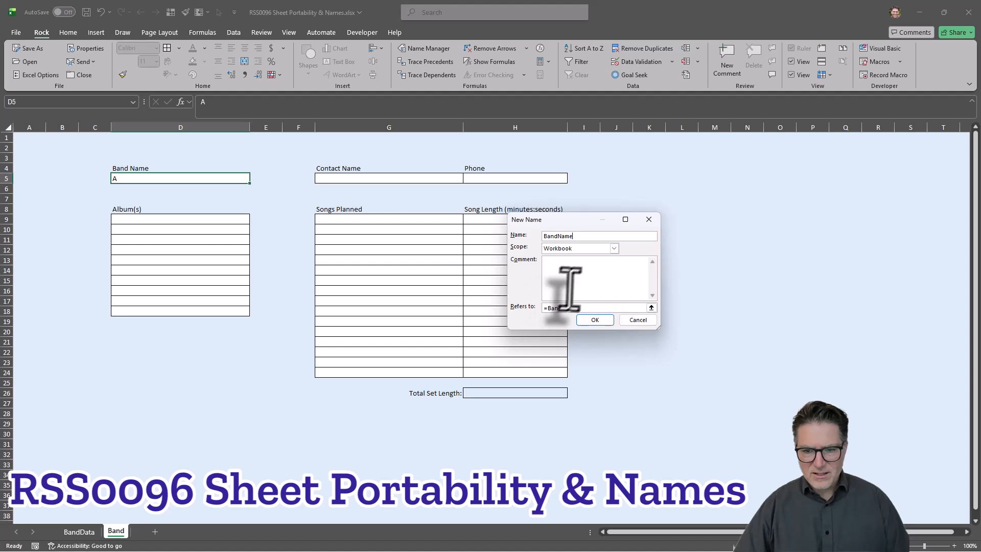
left_click(613, 248)
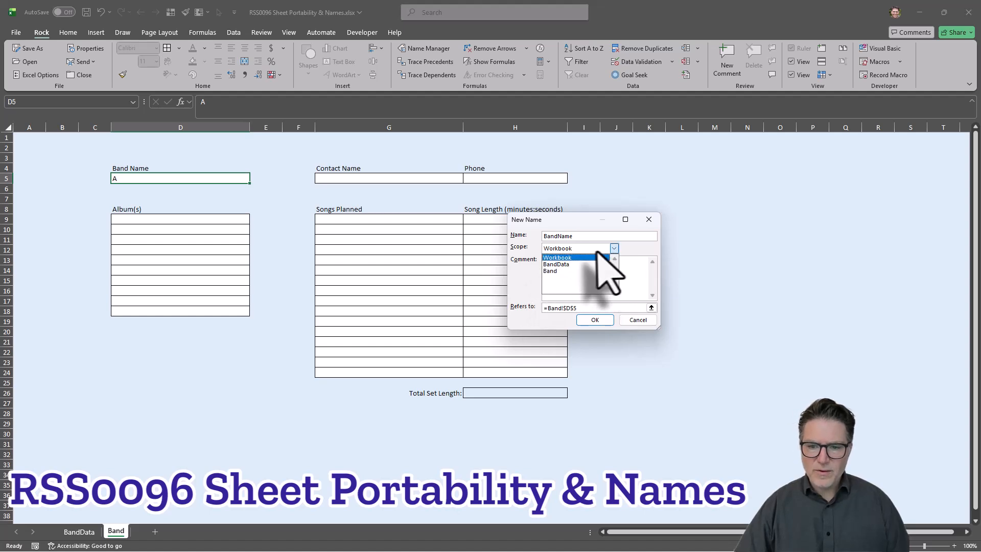
left_click(576, 271)
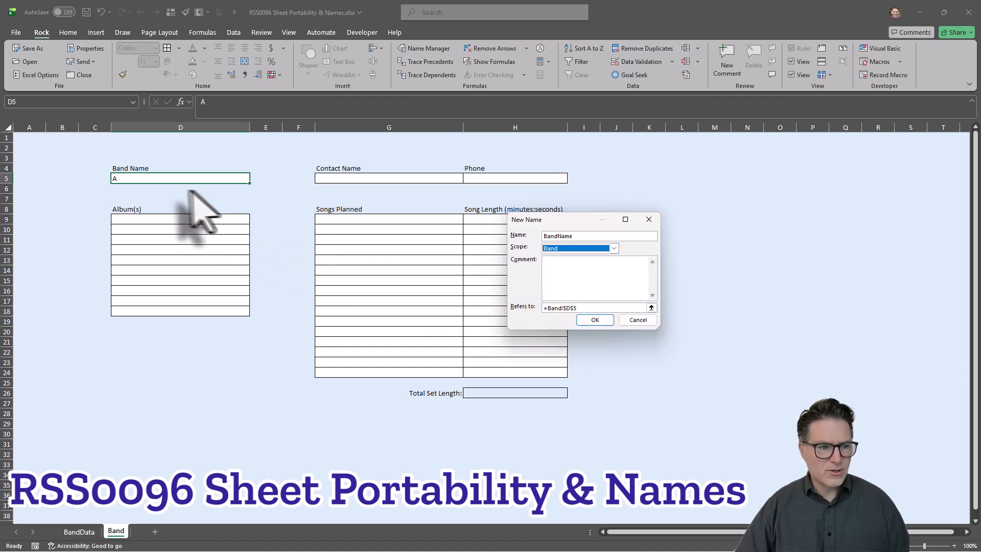
left_click(595, 320)
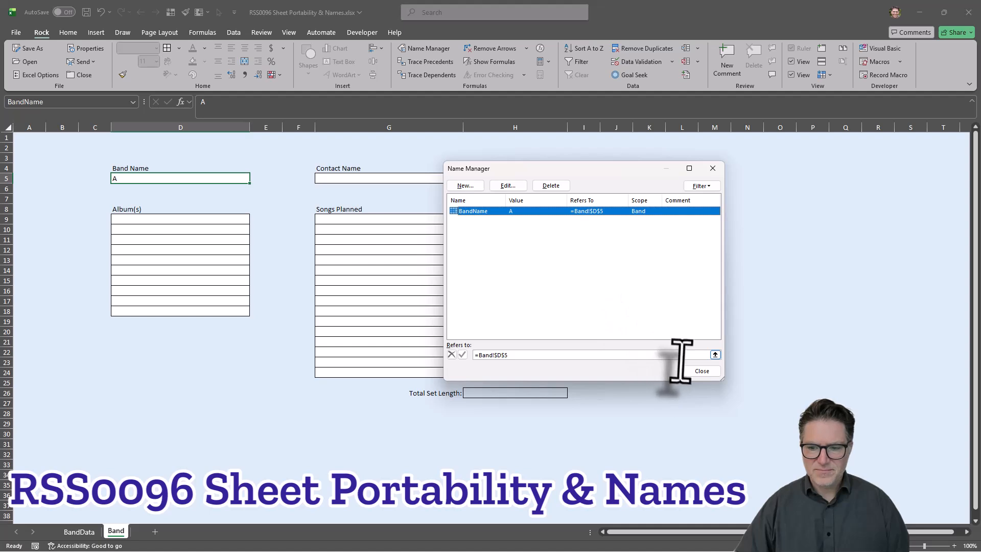
left_click(701, 371)
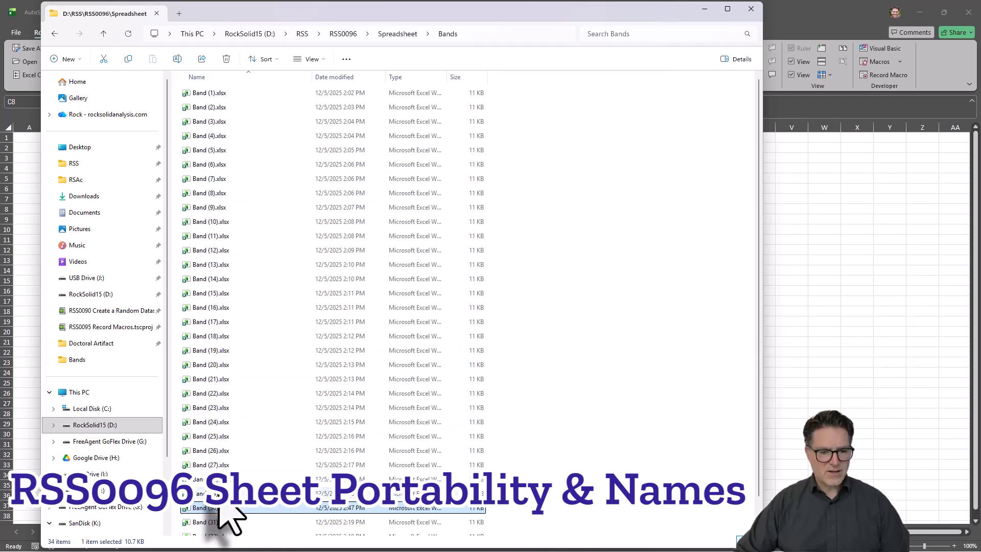
Step: Open the workbooks Band (1).xlsx through Band (33).xlsx together from the Bands folder
scroll(217, 511, "down", 1)
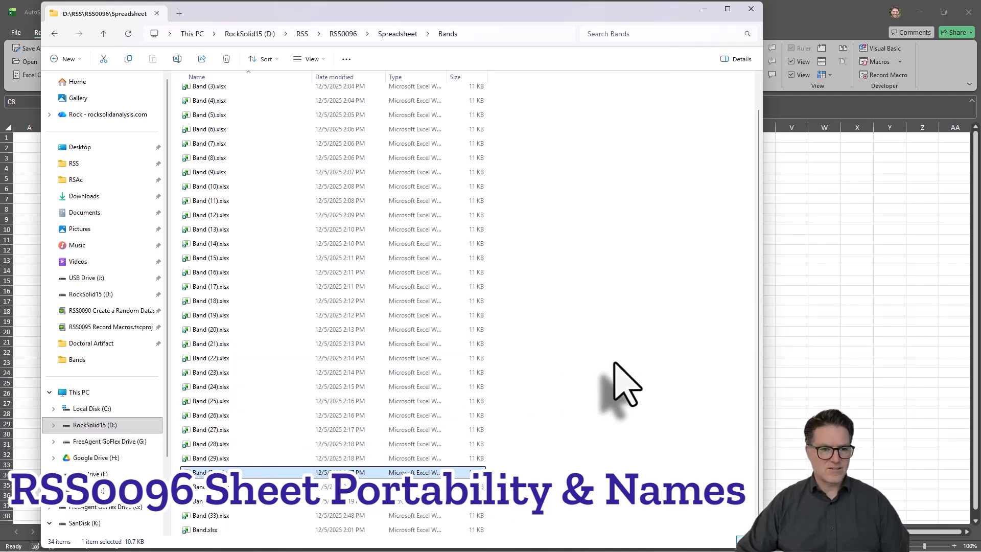
scroll(284, 405, "up", 1)
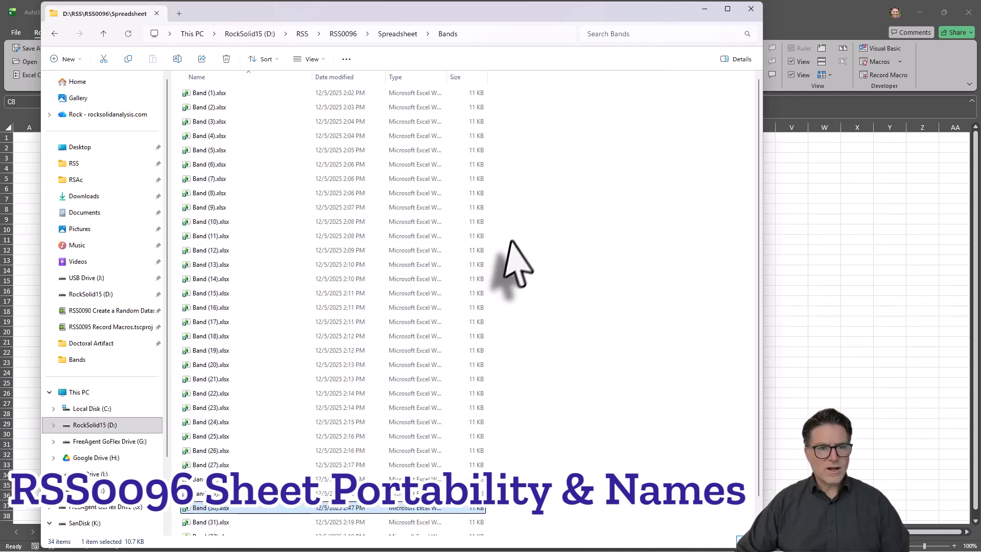
left_click(220, 93)
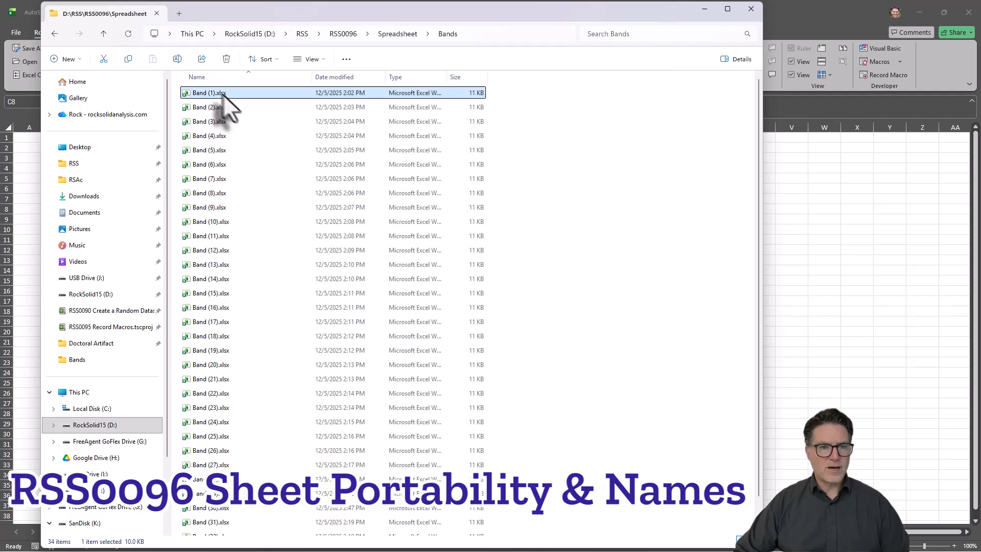
scroll(544, 328, "down", 1)
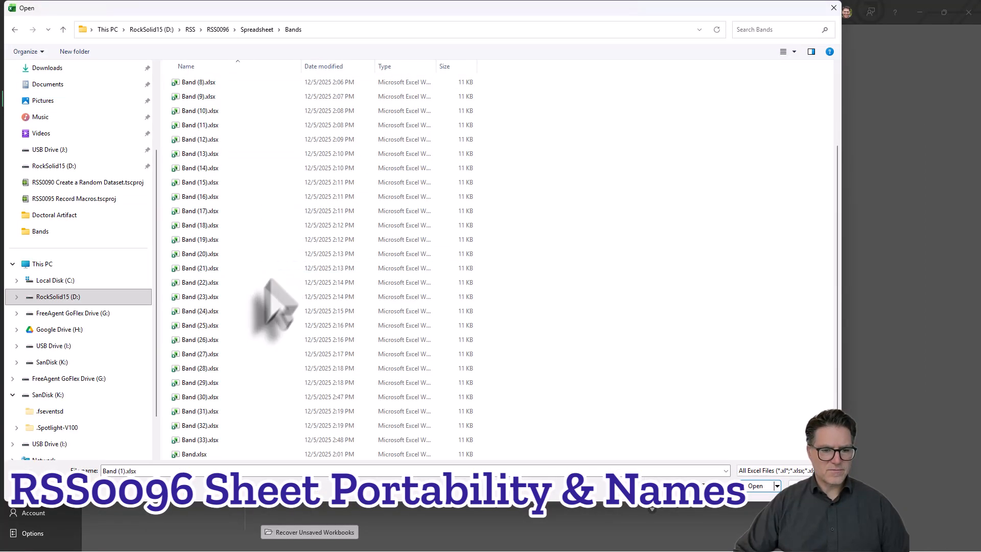
left_click(204, 439, "shift")
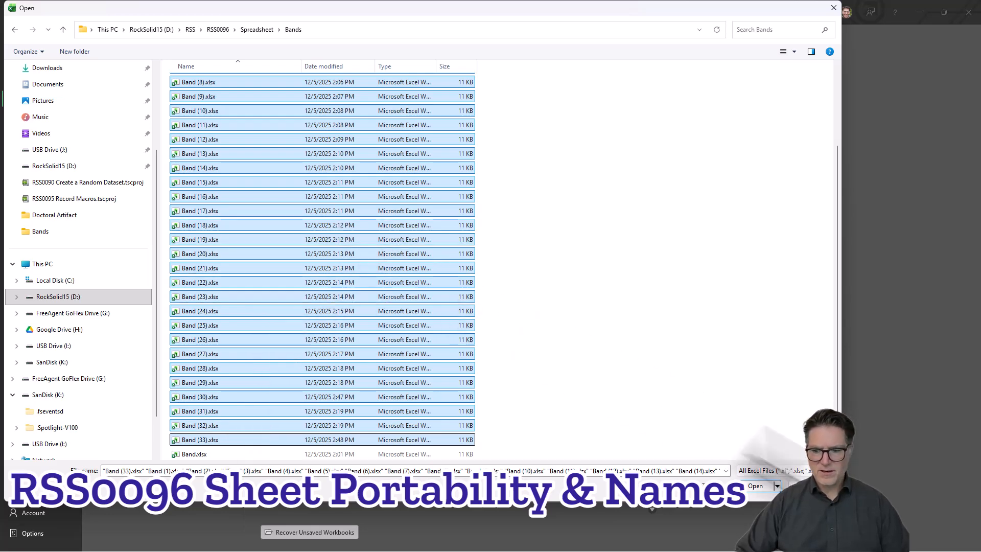
left_click(756, 485)
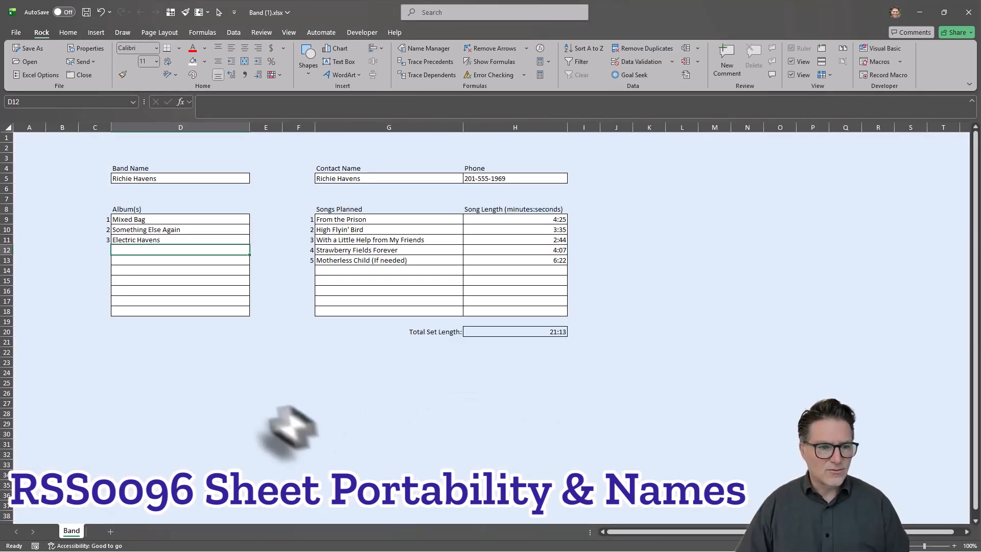
Step: Inspect the filled-in form and its band name cell in Band (1).xlsx
left_click(234, 403)
left_click(162, 180)
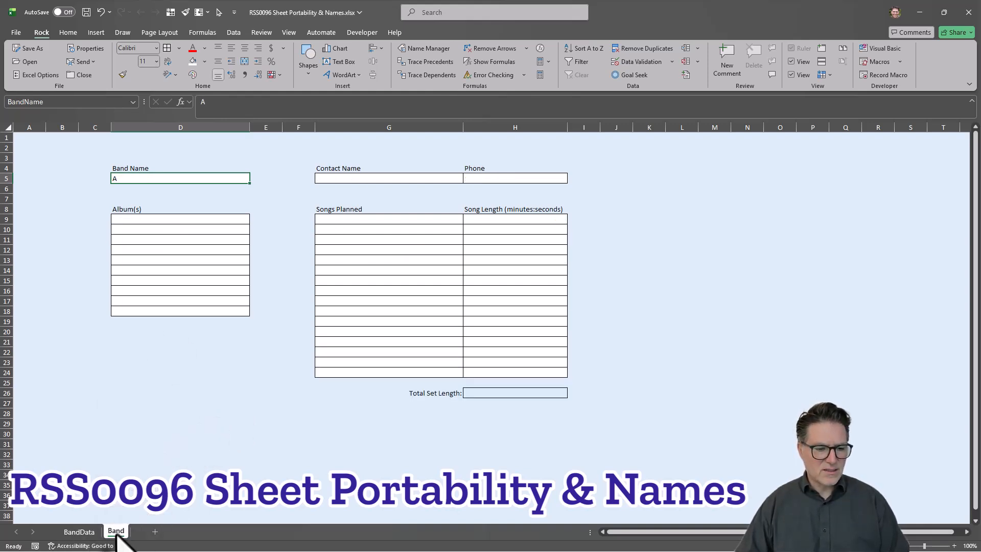
Step: Delete the blank Band template sheet from the RSS0096 Sheet Portability & Names.xlsx workbook
right_click(117, 534)
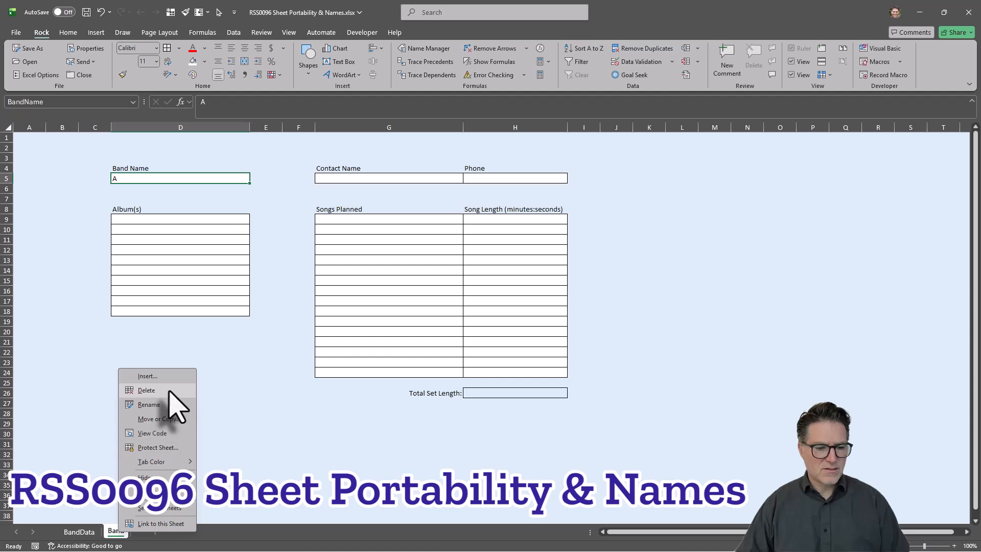
left_click(147, 391)
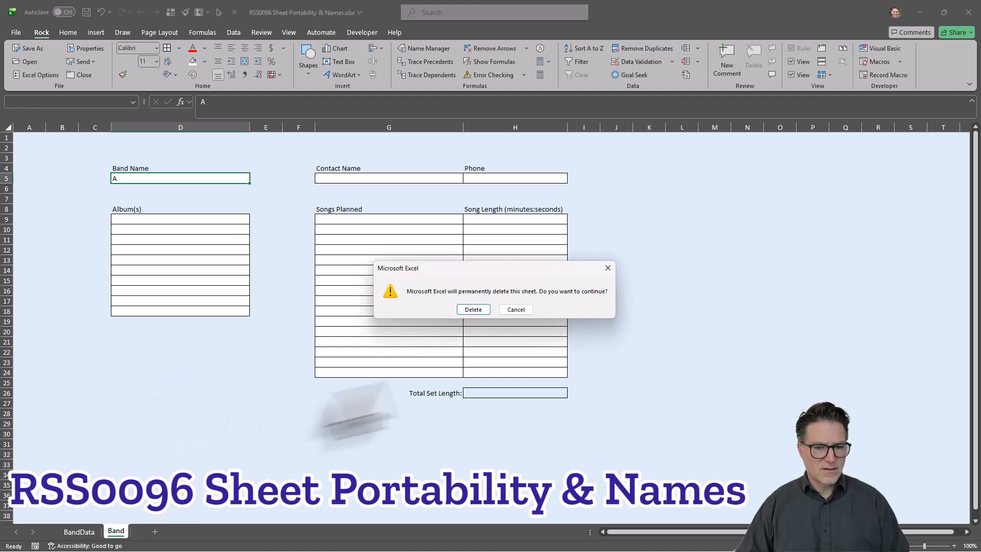
left_click(473, 310)
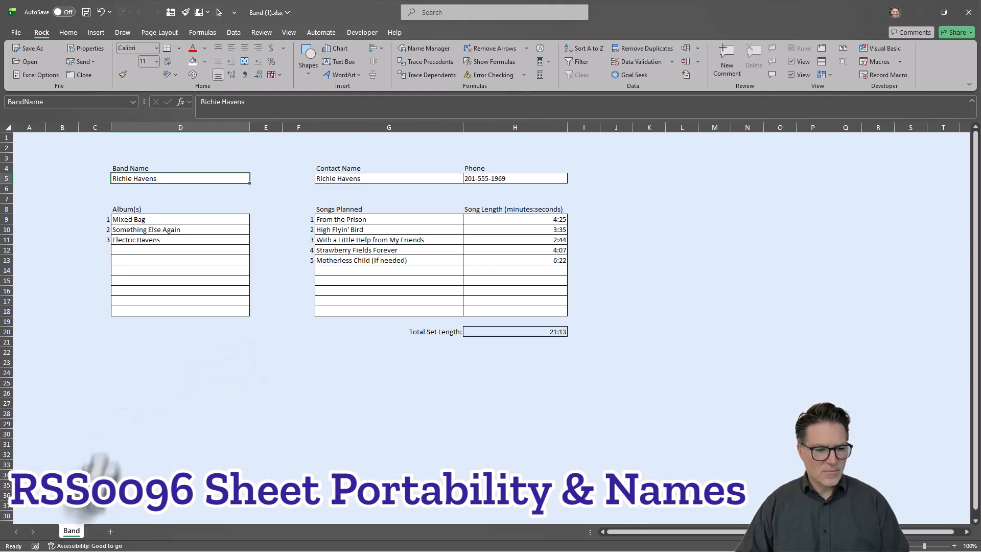
Step: Bring the Band sheet from Band (1).xlsx into RSS0096 Sheet Portability & Names.xlsx, placed at the end
right_click(71, 533)
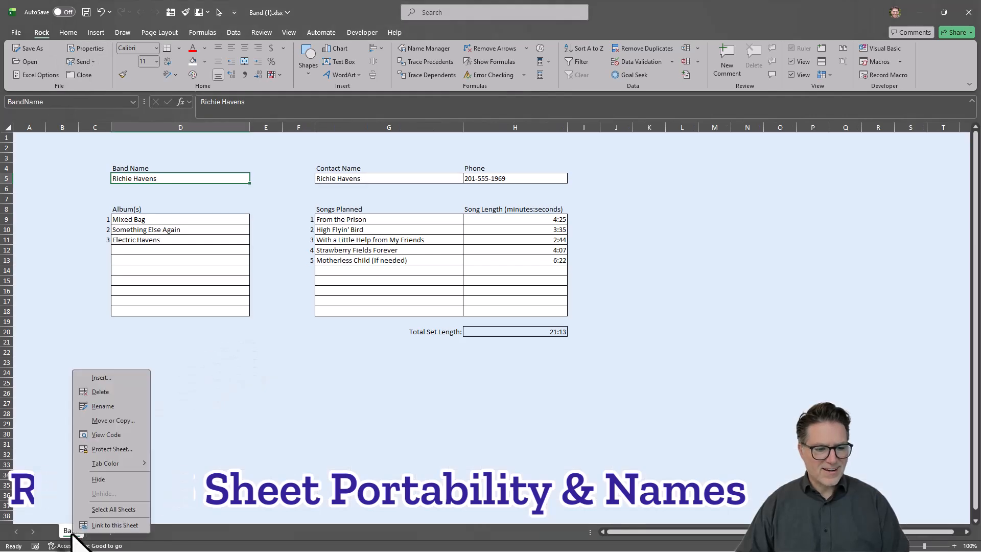
left_click(113, 419)
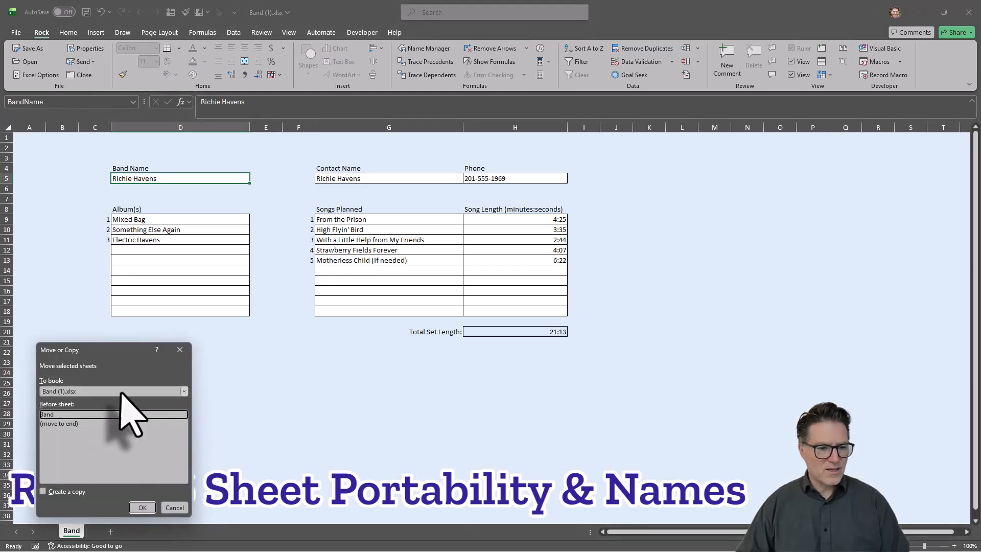
left_click(183, 391)
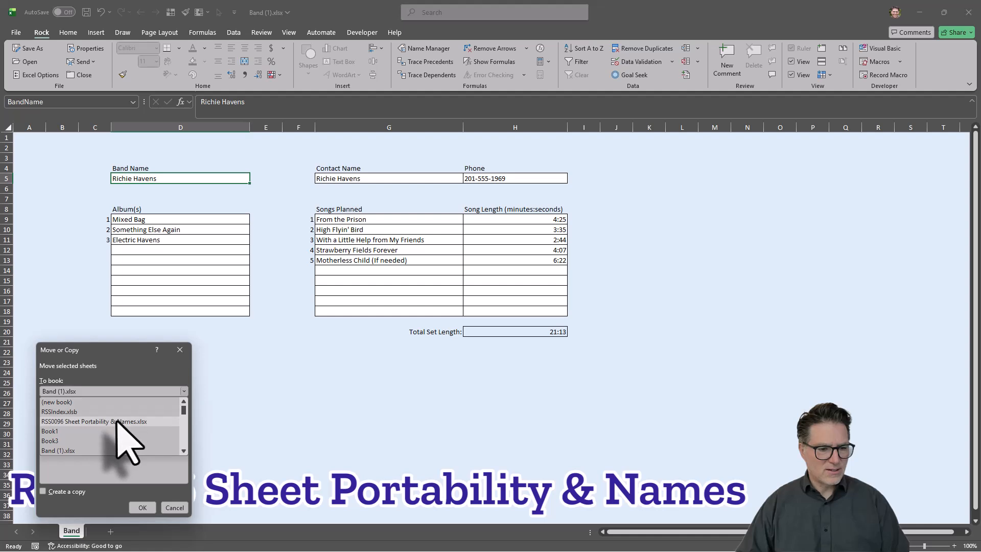
left_click(116, 424)
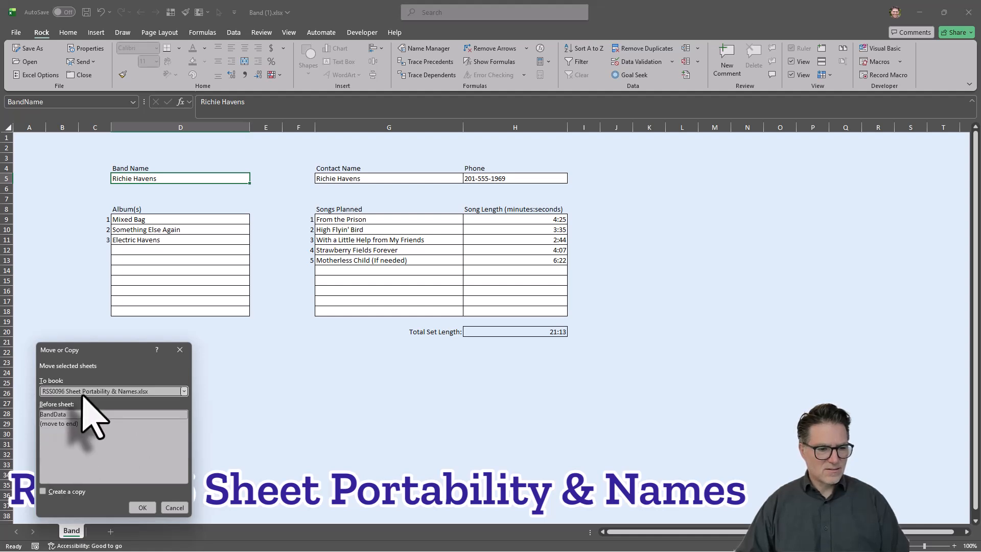
left_click(58, 426)
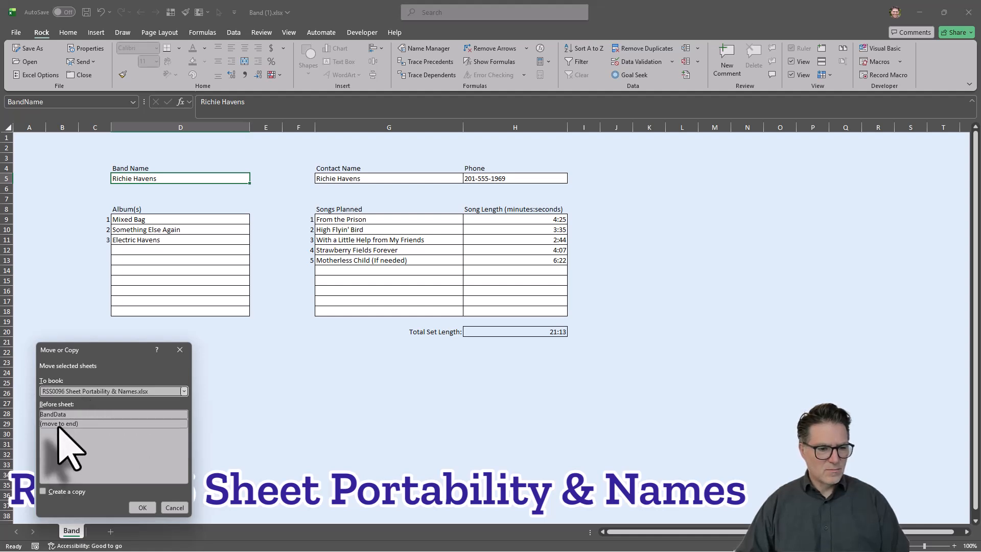
left_click(51, 492)
left_click(143, 507)
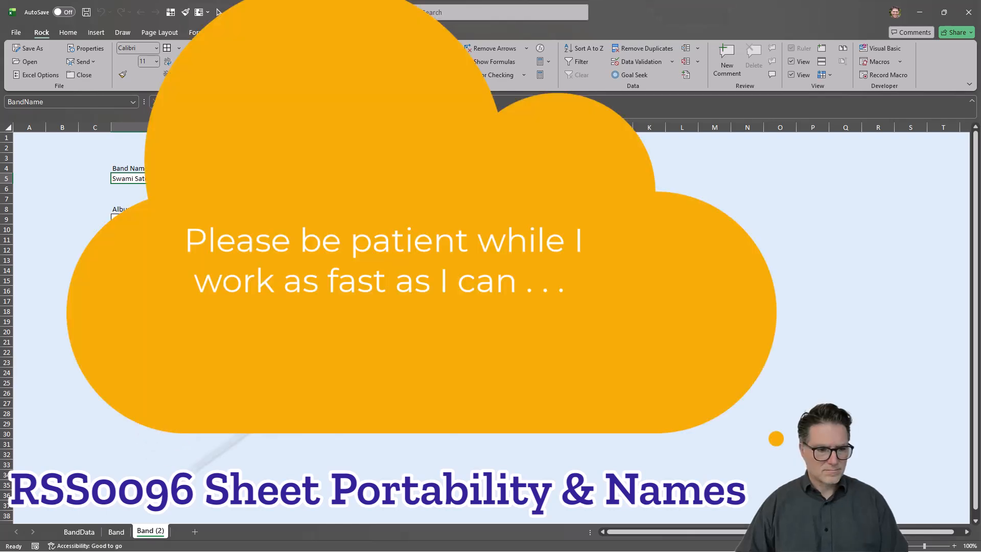
Step: Bring the Band sheets from Band (3).xlsx through Band (12).xlsx into RSS0096 Sheet Portability & Names.xlsx, each placed at the end
right_click(71, 530)
left_click(102, 432)
left_click(185, 395)
left_click(138, 425)
left_click(144, 511)
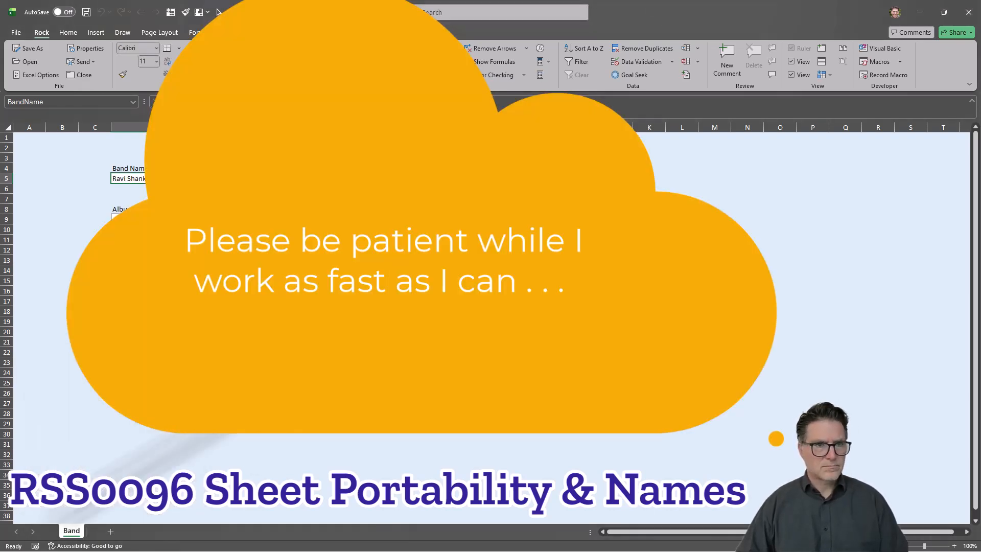
right_click(71, 530)
left_click(102, 431)
left_click(185, 395)
left_click(138, 425)
left_click(144, 510)
right_click(71, 530)
left_click(102, 432)
left_click(185, 395)
left_click(137, 425)
left_click(144, 511)
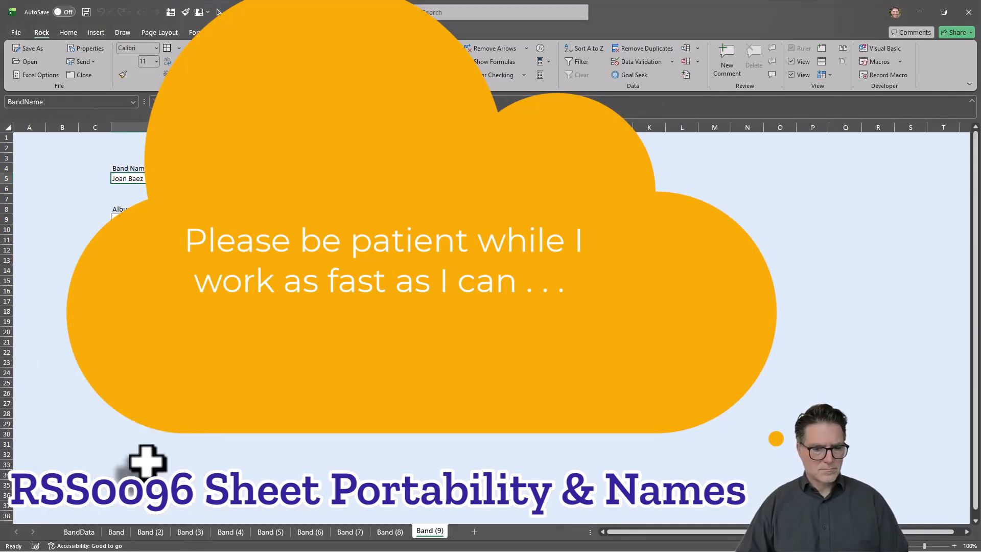
left_click(16, 32)
left_click(158, 437)
right_click(71, 530)
left_click(103, 432)
left_click(184, 395)
left_click(138, 424)
left_click(144, 511)
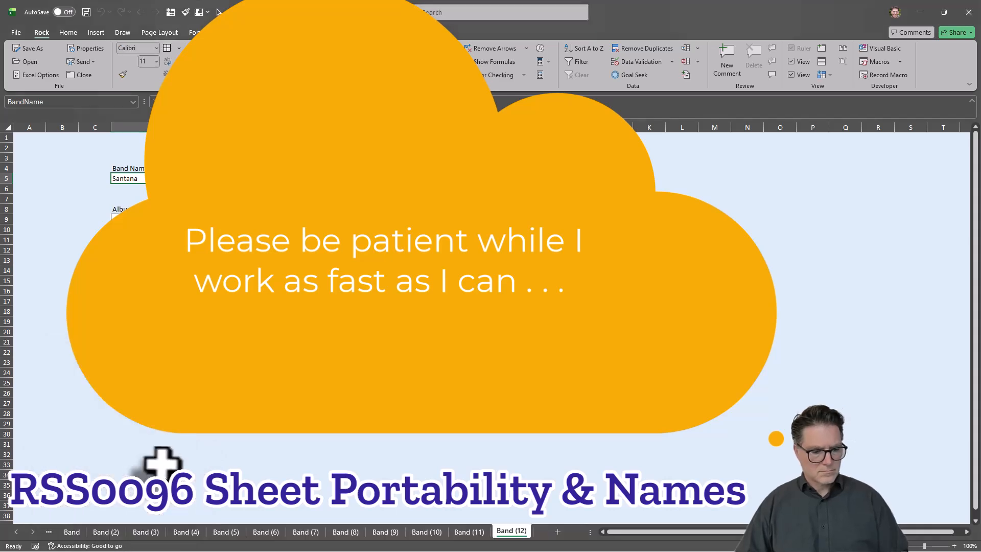
Step: Gather the Band sheets from Band (13).xlsx through Band (19).xlsx into RSS0096 Sheet Portability & Names.xlsx in order
left_click(16, 33)
right_click(71, 531)
left_click(103, 432)
left_click(185, 395)
left_click(138, 425)
left_click(144, 511)
left_click(15, 32)
left_click(158, 438)
right_click(71, 531)
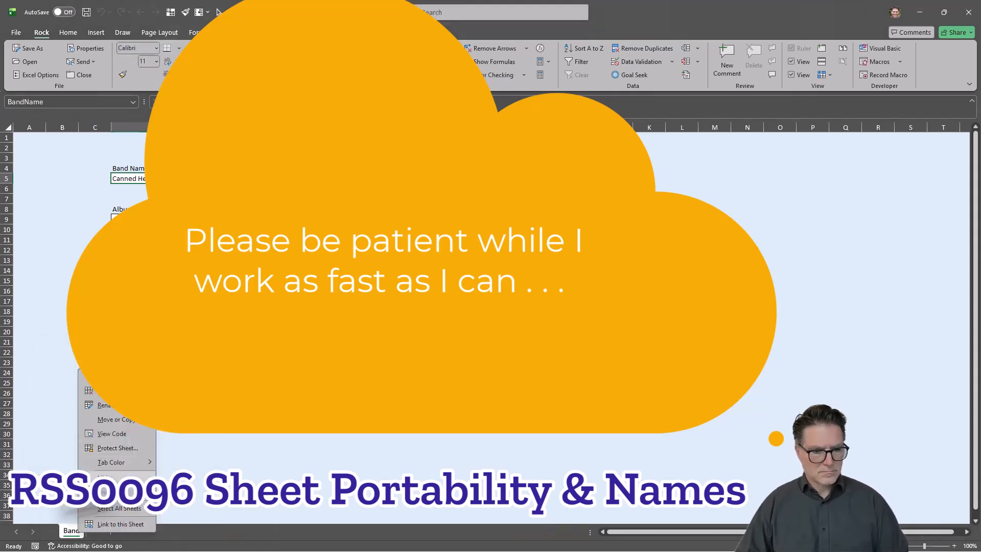
left_click(16, 32)
left_click(158, 438)
right_click(71, 531)
left_click(110, 417)
left_click(185, 391)
left_click(137, 424)
left_click(144, 511)
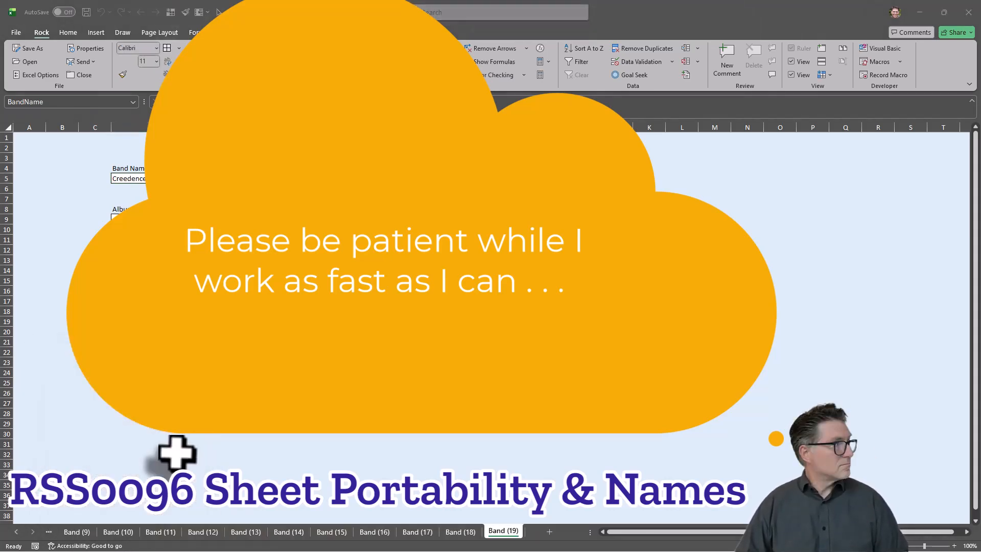
Step: Gather the Band sheets from Band (20).xlsx through Band (28).xlsx into RSS0096 Sheet Portability & Names.xlsx in order
right_click(71, 530)
left_click(110, 418)
left_click(185, 390)
left_click(138, 425)
left_click(145, 508)
left_click(16, 32)
left_click(158, 438)
right_click(71, 531)
left_click(110, 417)
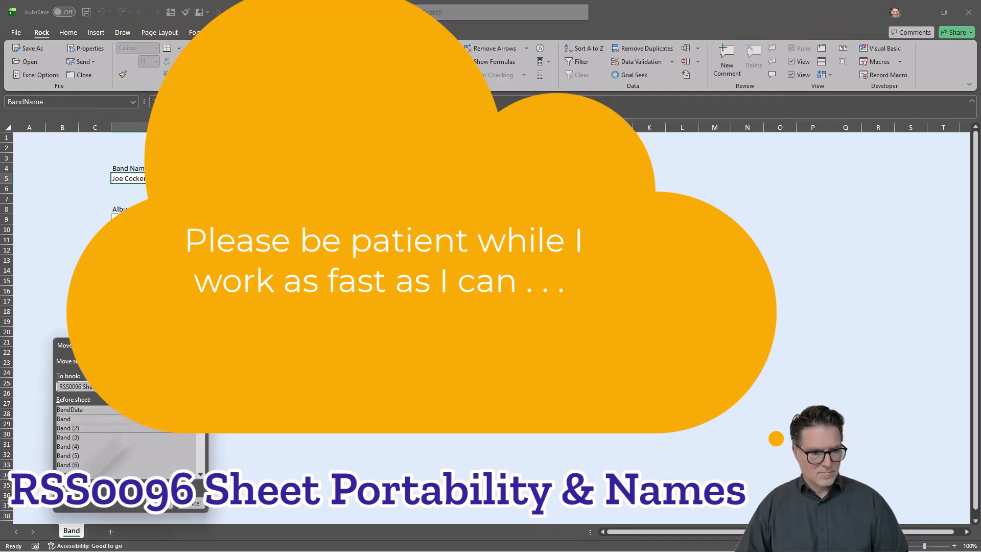
left_click(144, 508)
left_click(16, 32)
right_click(71, 530)
left_click(109, 417)
left_click(144, 509)
right_click(71, 530)
left_click(144, 508)
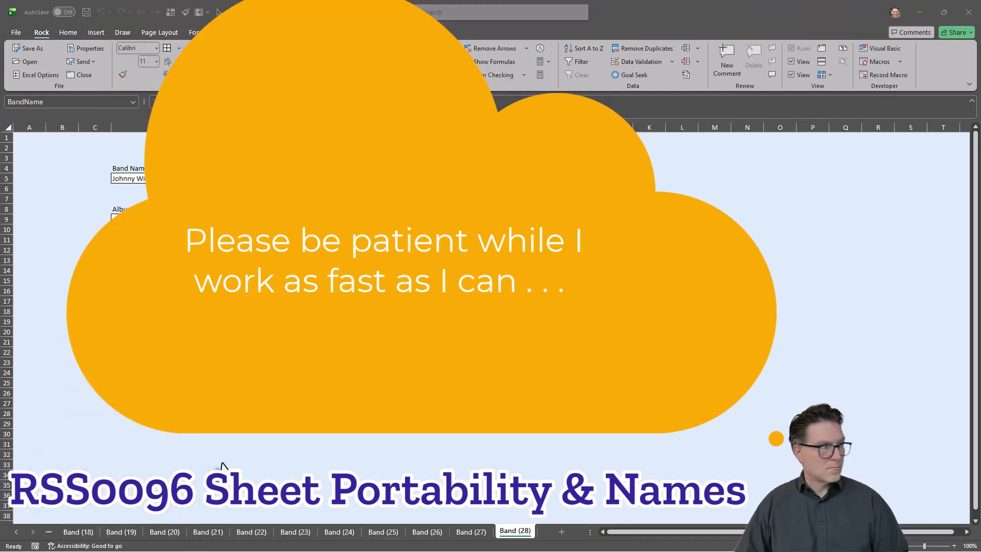
Step: Gather the remaining Band sheets, from Band (29).xlsx through Band (33).xlsx, into RSS0096 Sheet Portability & Names.xlsx in order
left_click(144, 508)
right_click(71, 530)
left_click(144, 508)
left_click(472, 532)
right_click(71, 530)
left_click(110, 417)
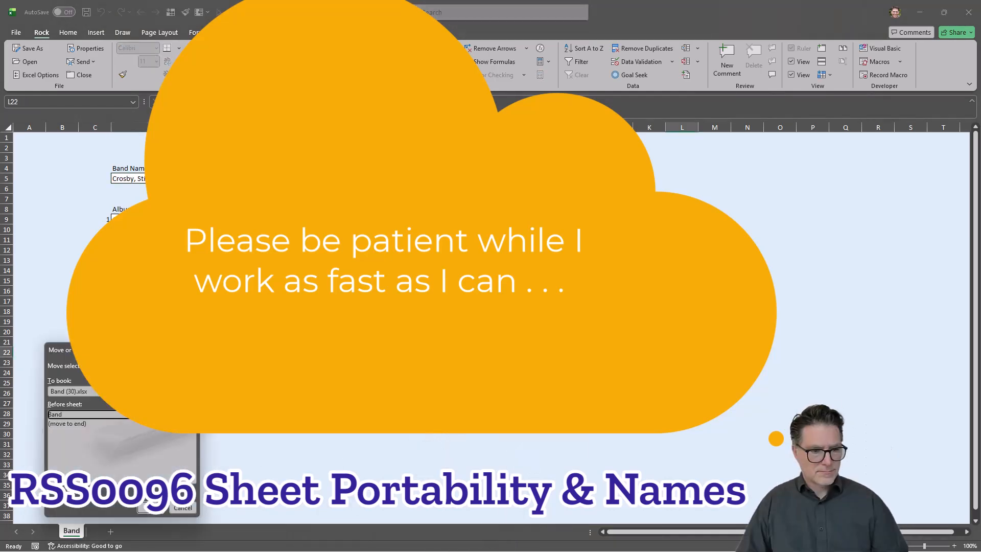
left_click(144, 508)
key("alt")
right_click(71, 530)
left_click(110, 418)
left_click(144, 508)
right_click(71, 531)
left_click(110, 418)
left_click(144, 508)
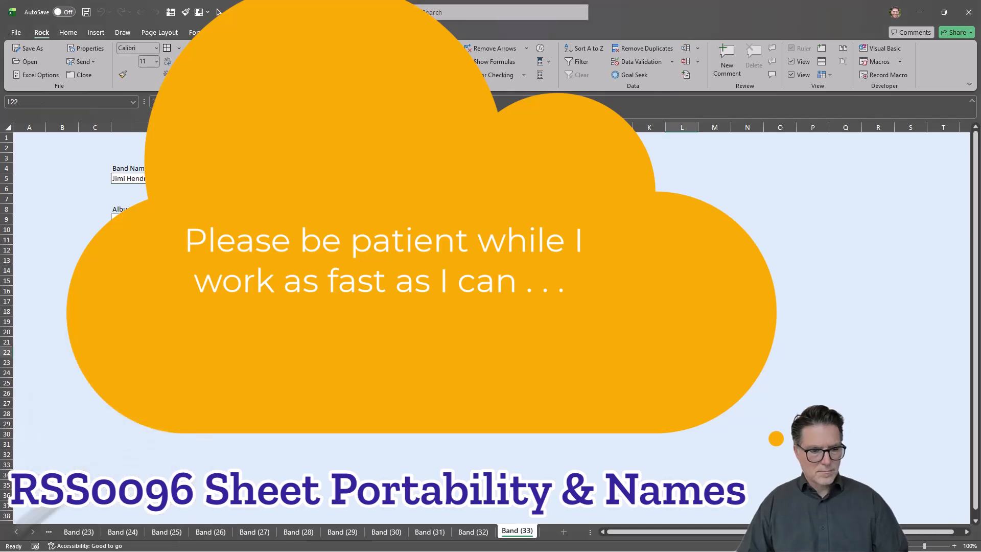
Step: Return to the BandData sheet at the start of the workbook and rename the adjacent Band sheet as Band (1)
left_click(16, 532)
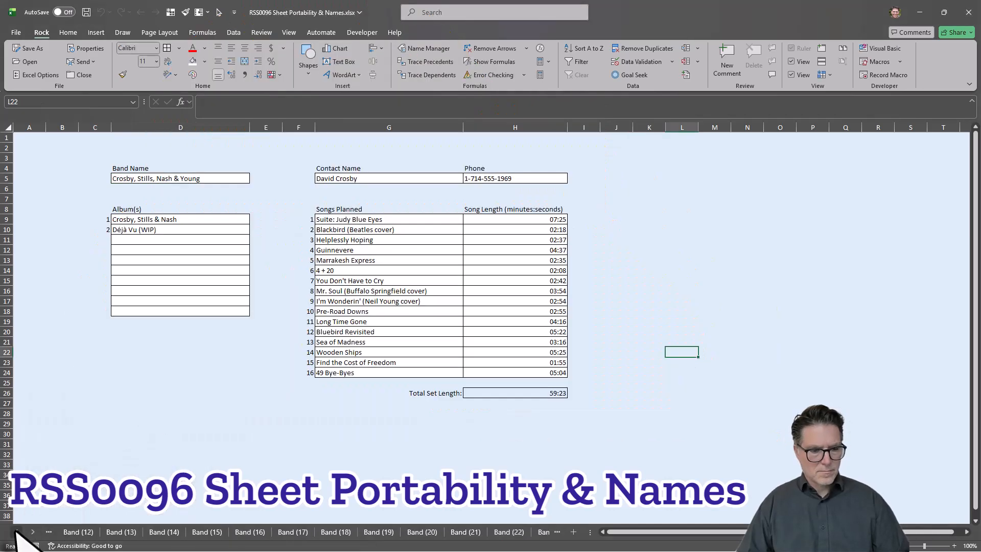
right_click(16, 532)
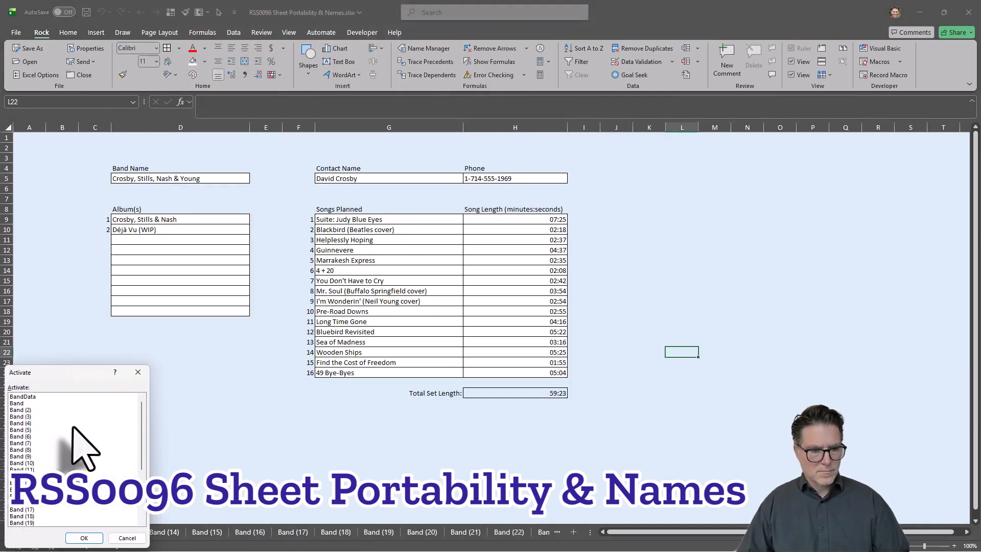
left_click(29, 397)
double_click(29, 397)
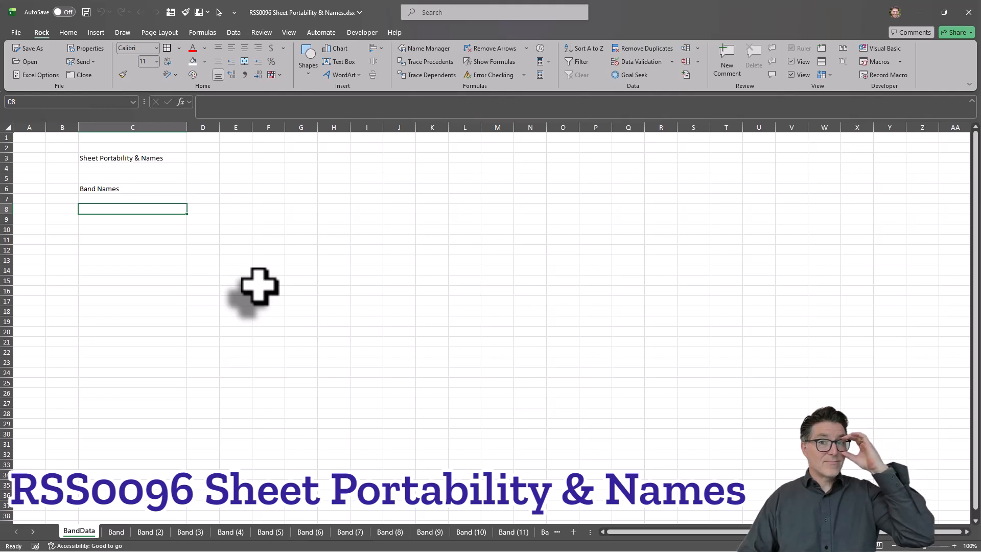
left_click(116, 532)
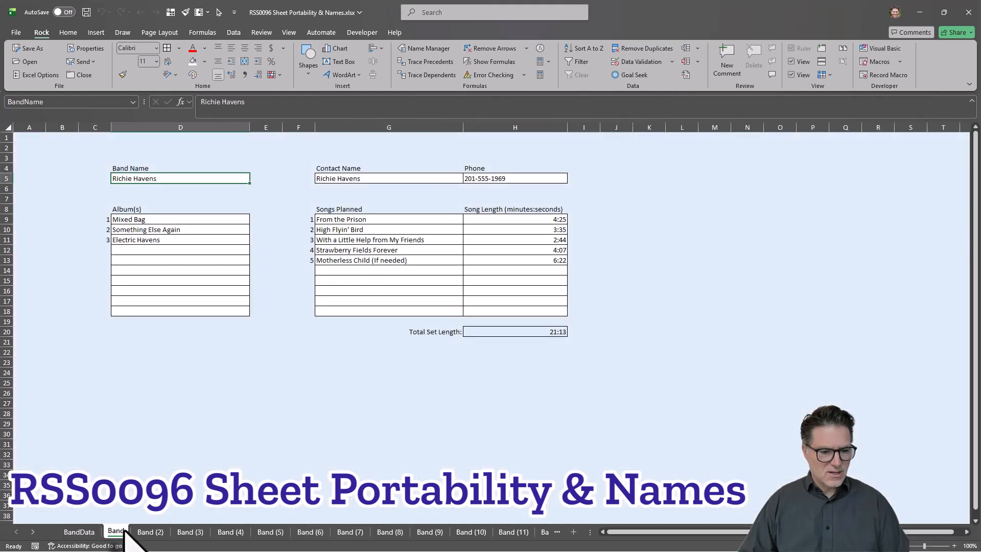
right_click(117, 531)
left_click(142, 403)
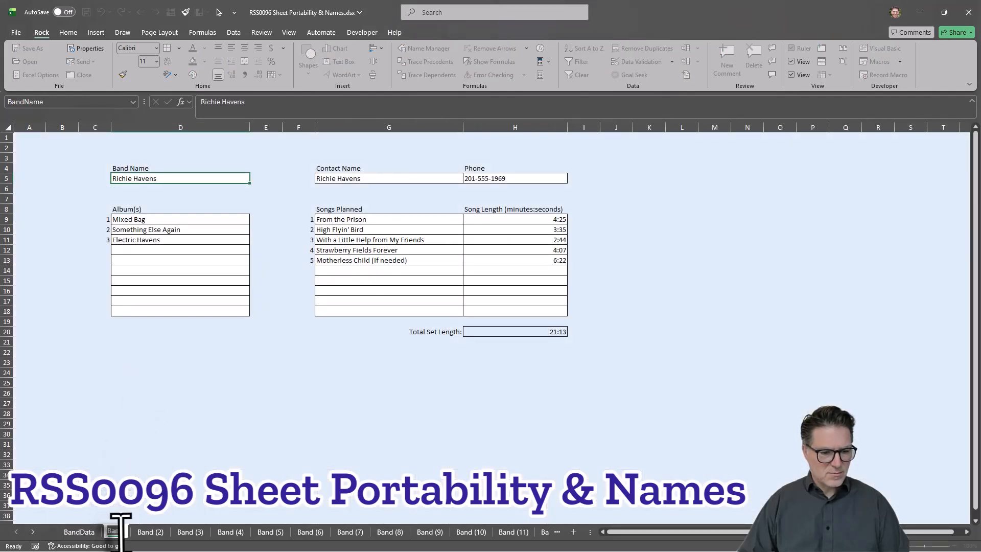
type("Band (1)")
left_click(196, 474)
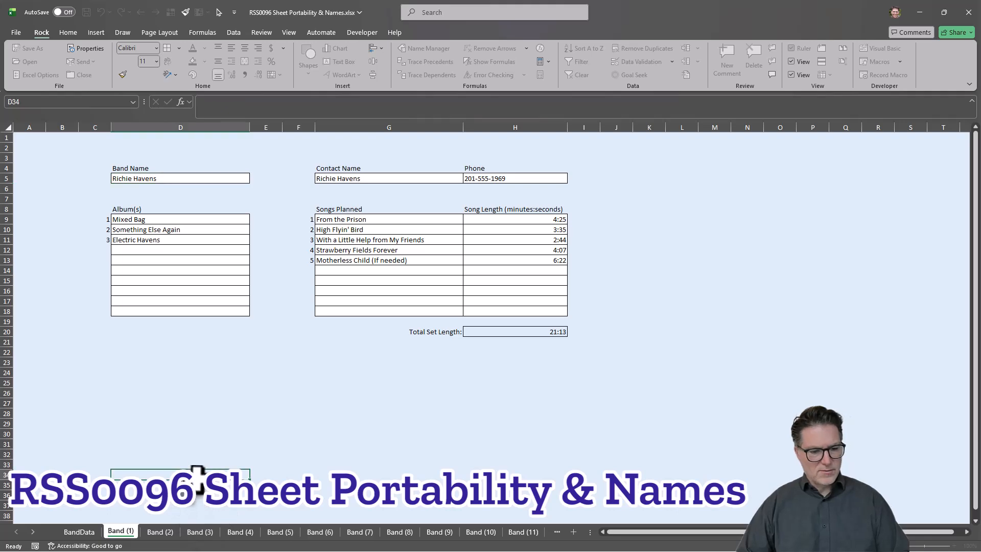
Step: Examine the filled-in form on the Band (30) sheet and return to the BandData sheet
left_click(79, 532)
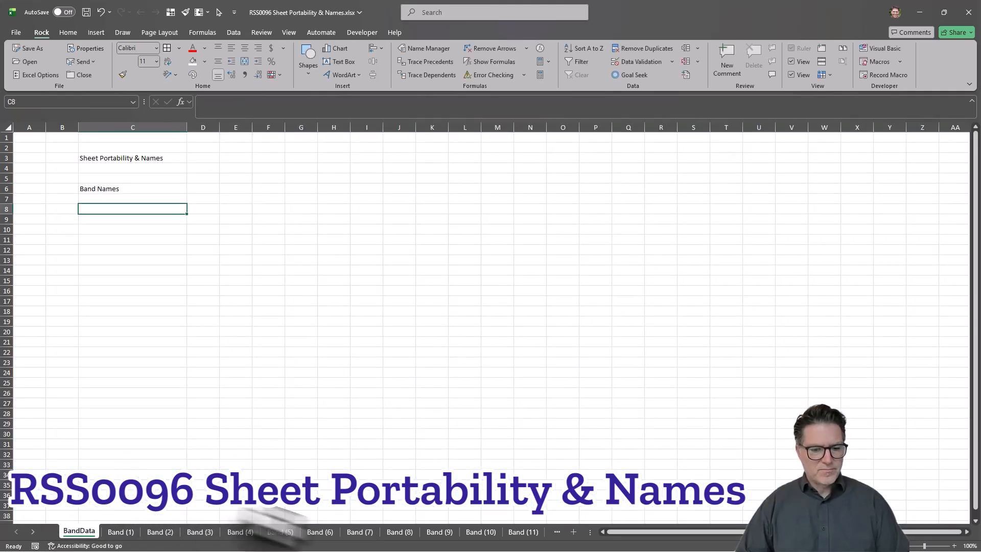
right_click(31, 528)
scroll(29, 511, "down", 5)
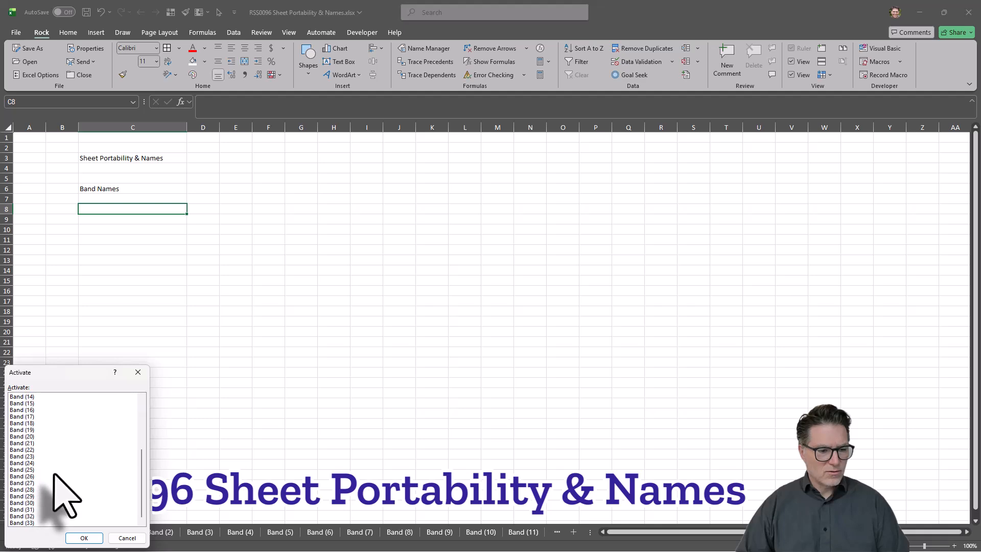
double_click(22, 504)
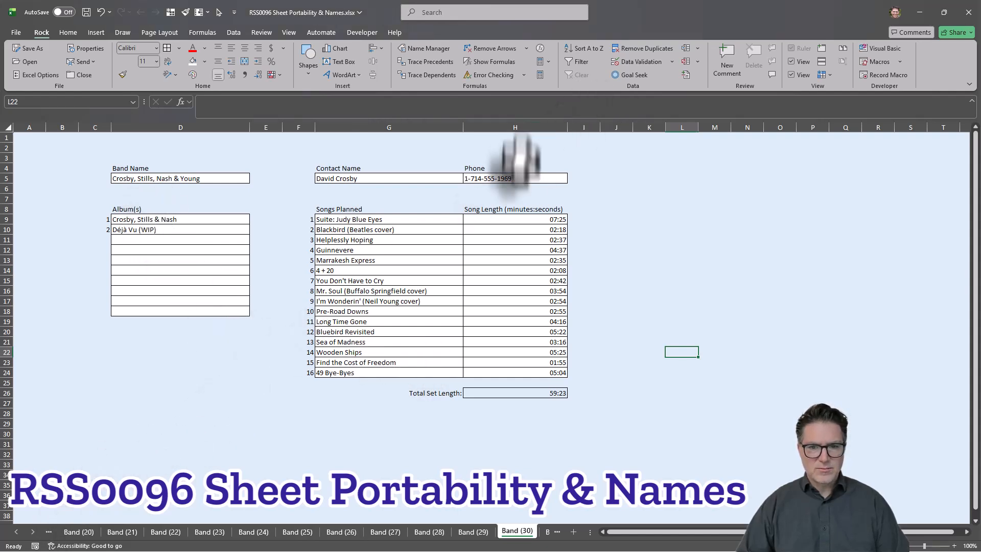
right_click(32, 532)
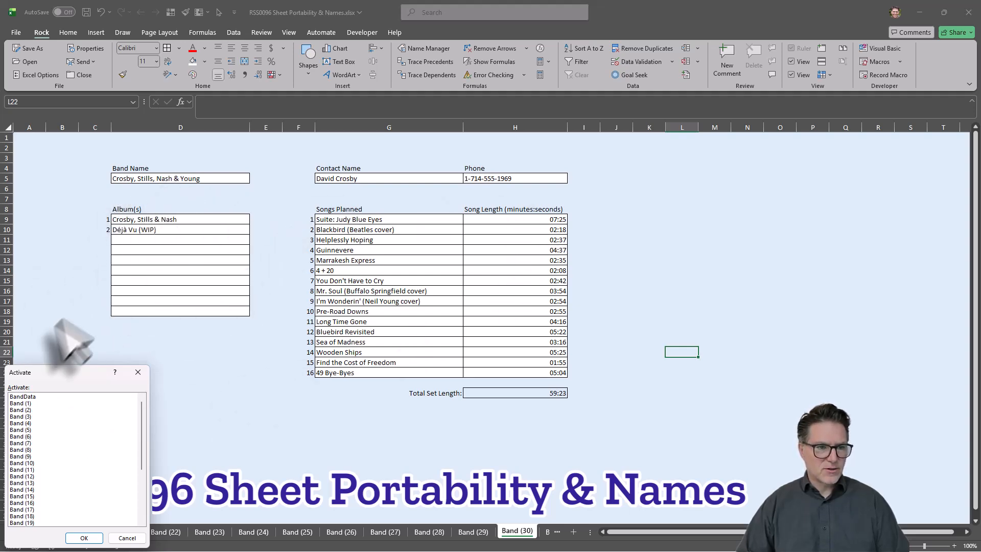
double_click(40, 396)
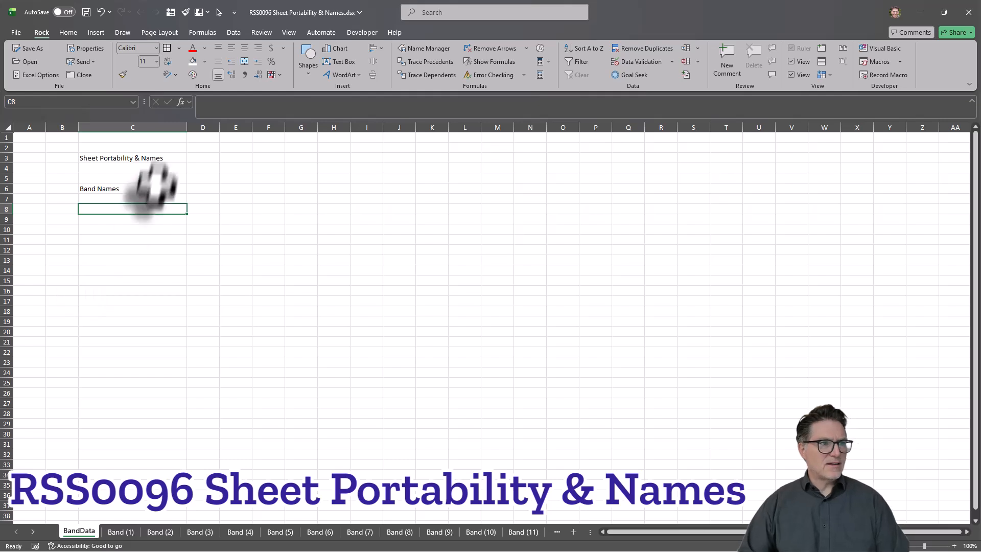
Step: Enter a SEQUENCE formula in cell B8 of BandData that numbers the gathered band sheets downward from 1
key("Left")
type("=")
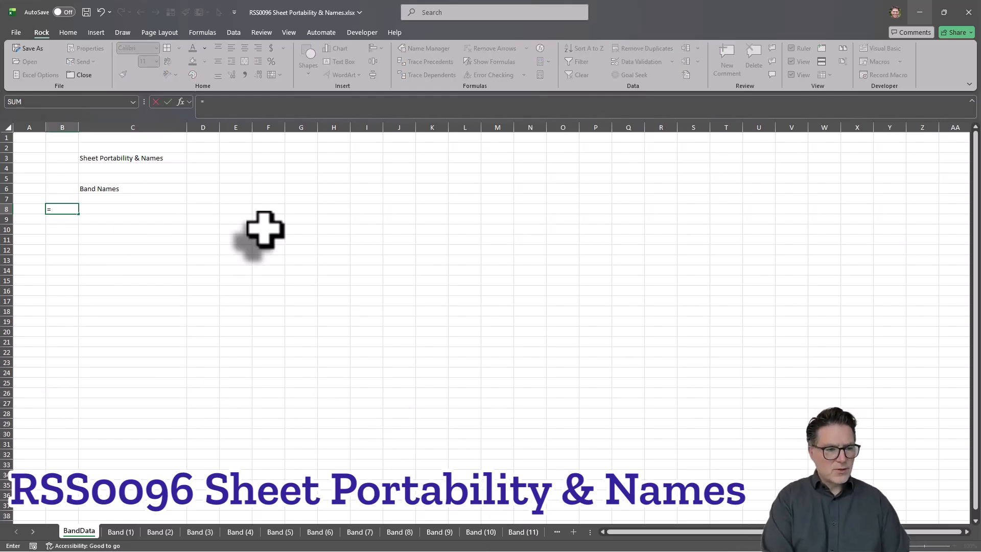
type("seq")
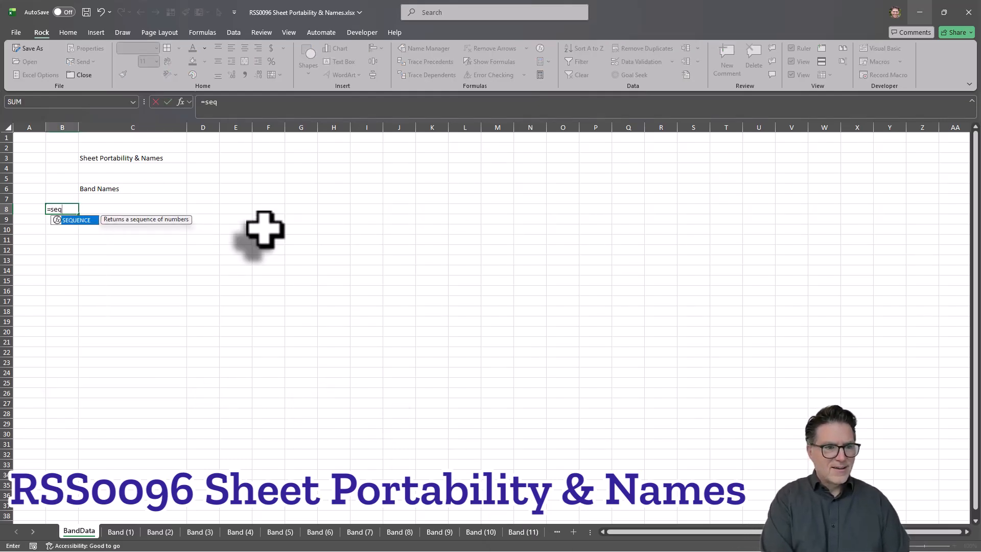
key("Tab")
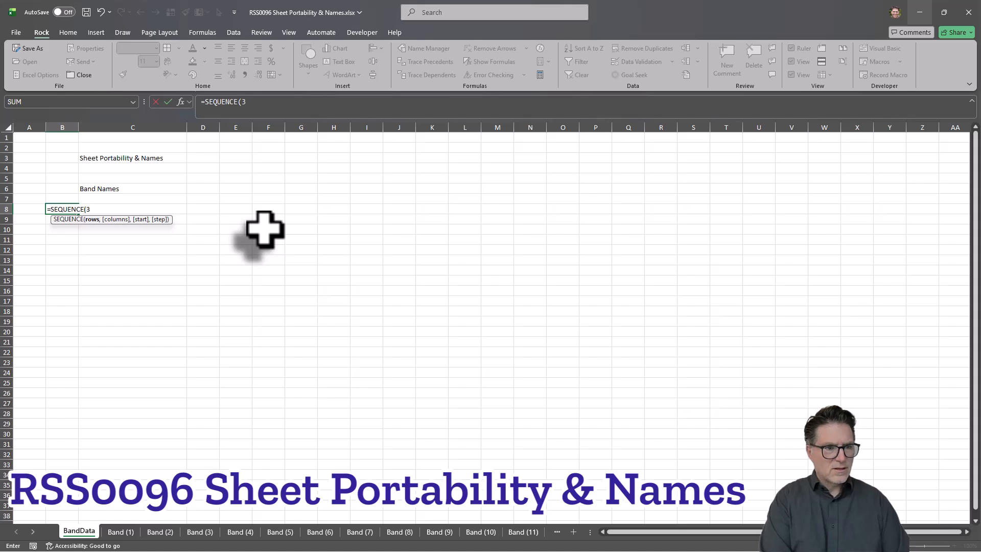
key("Tab")
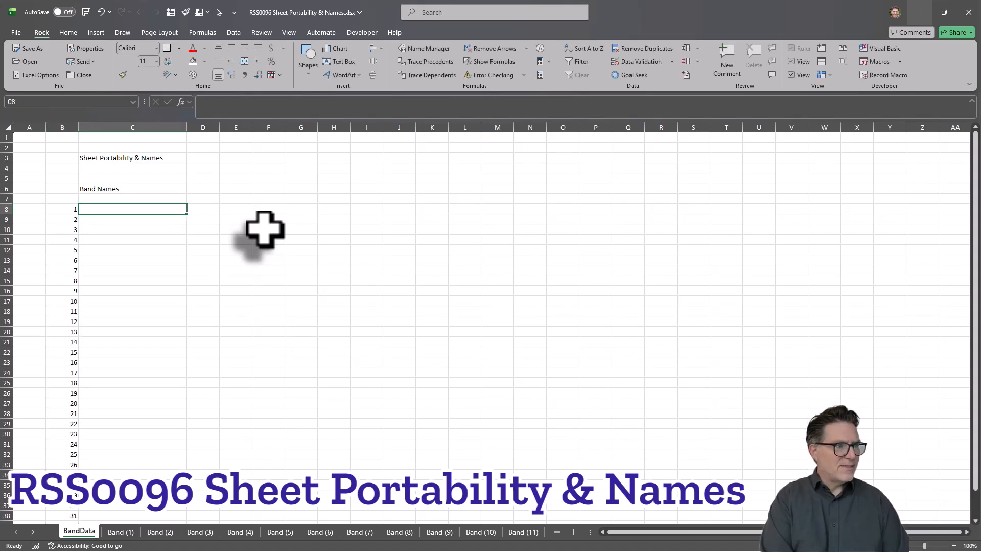
Step: Begin a BYROW formula in cell C8 over the spilled range $B$8# with a LAMBDA that takes the parameter b
type("=byr")
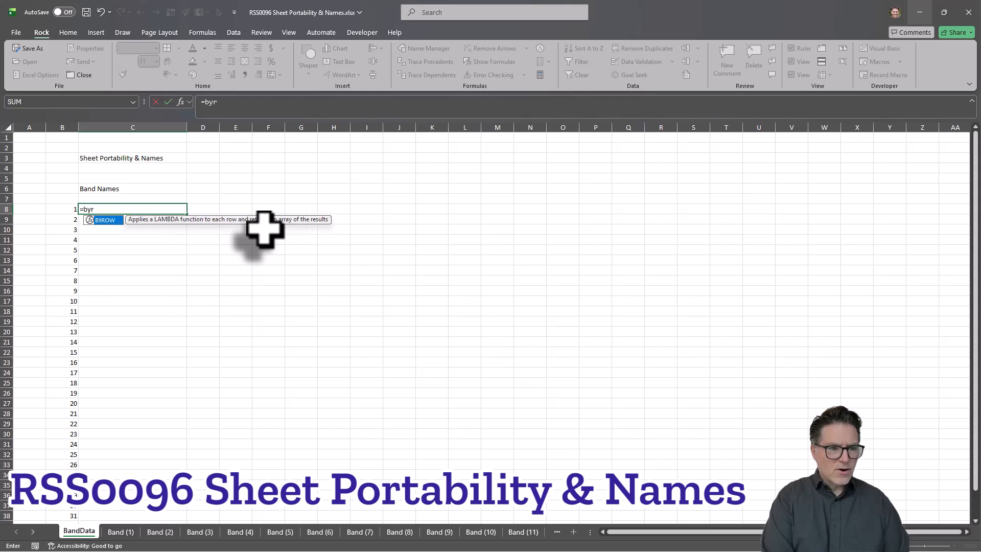
type("o")
key("Tab")
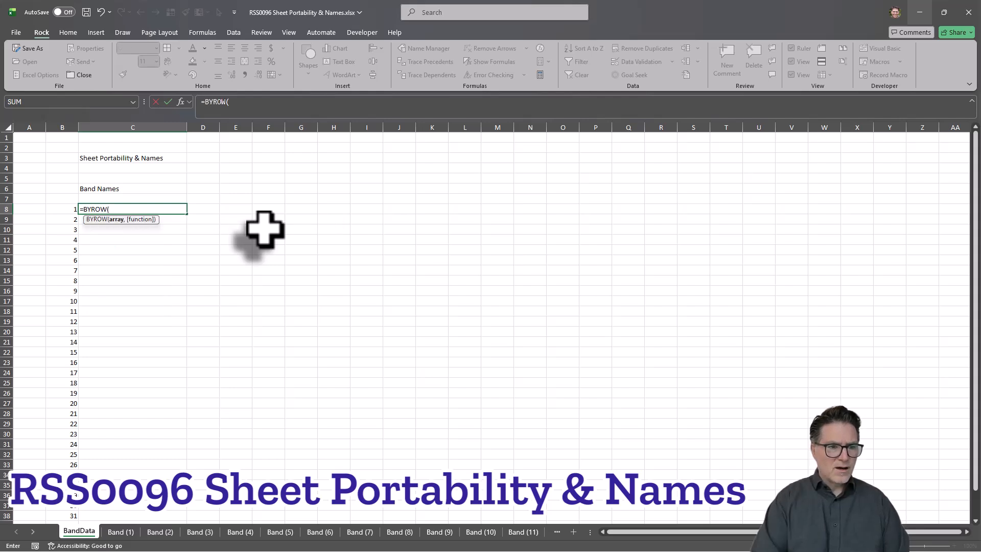
left_click(61, 209)
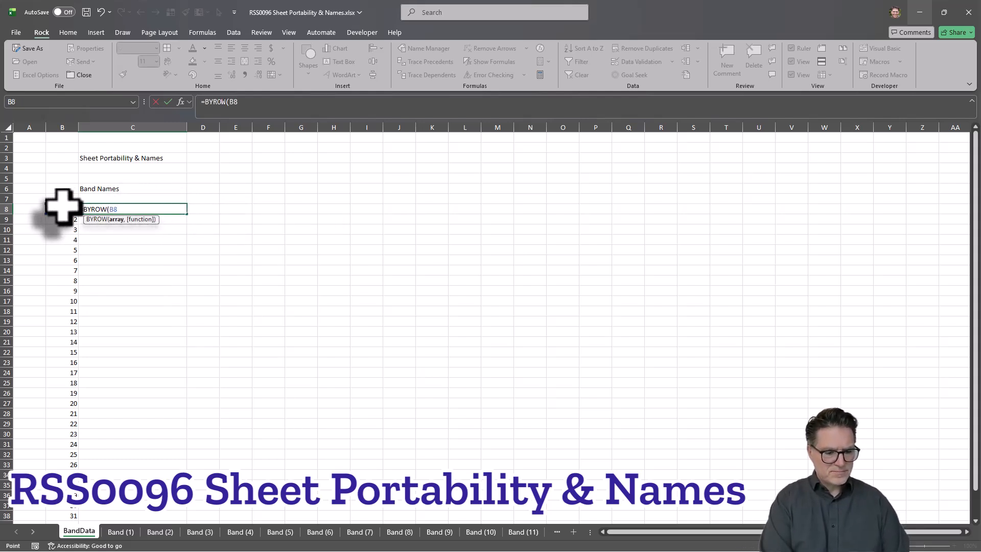
type("#,")
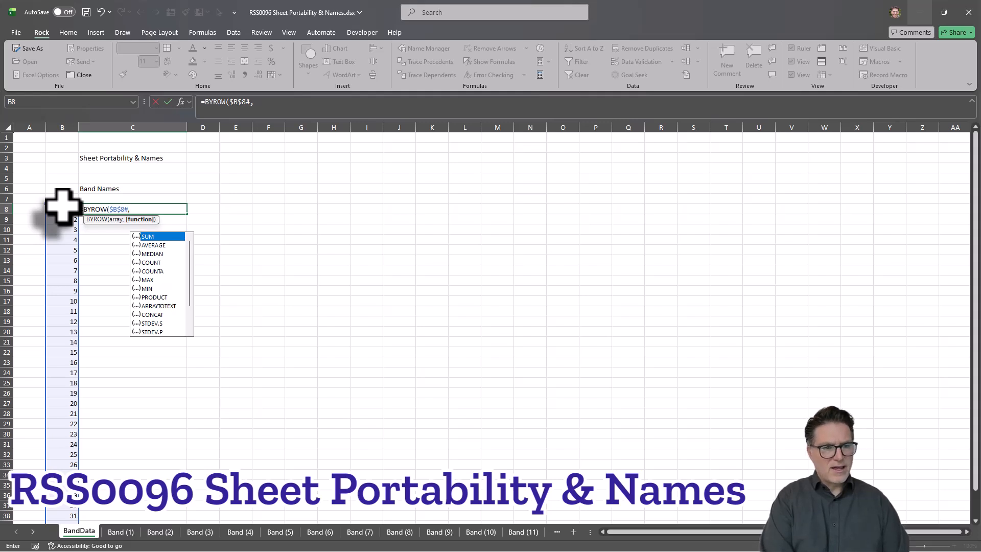
type("lam")
key("Tab")
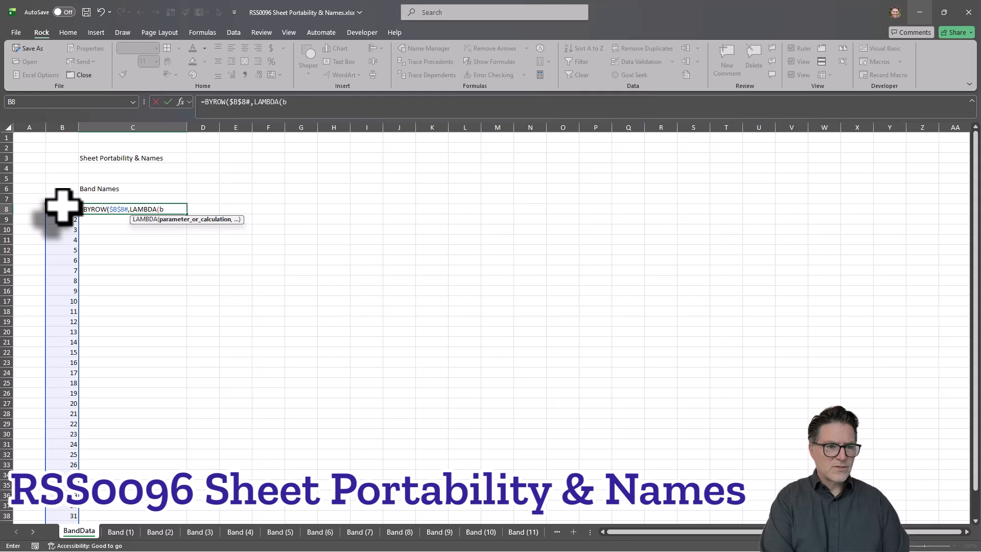
type("b,")
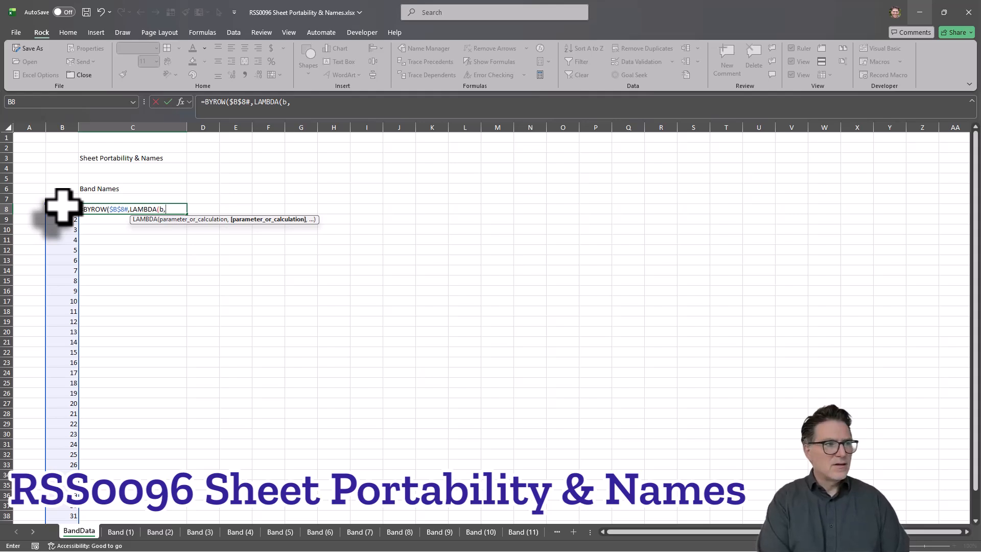
Step: Extend the C8 formula with INDIRECT(CONCAT( and store the incomplete formula in the cell as text
type("ind")
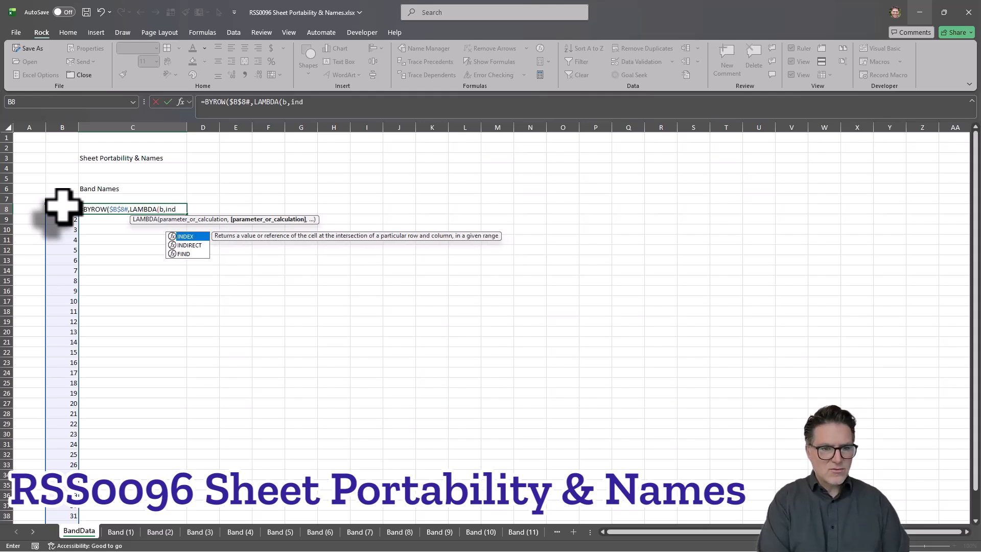
key("Down")
key("Tab")
type("conc")
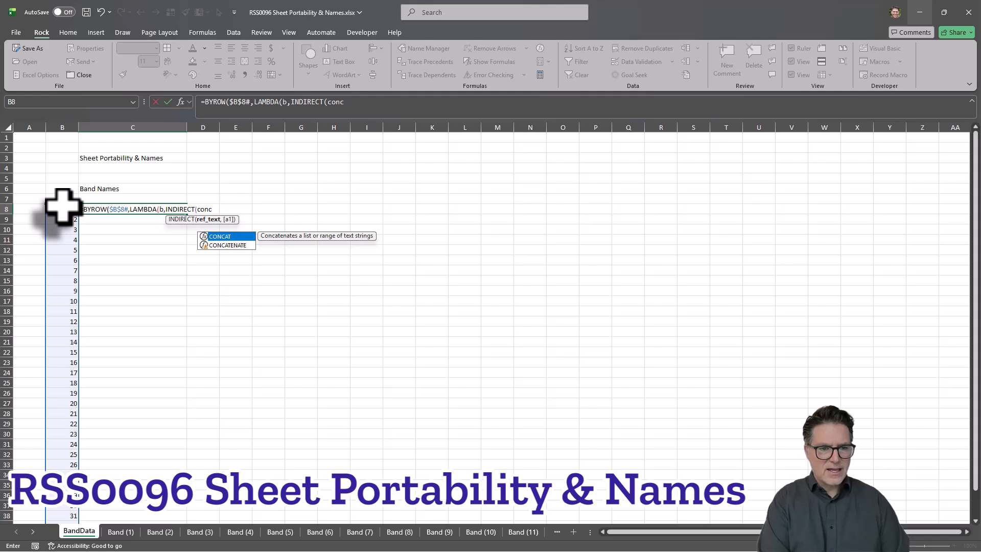
key("Escape")
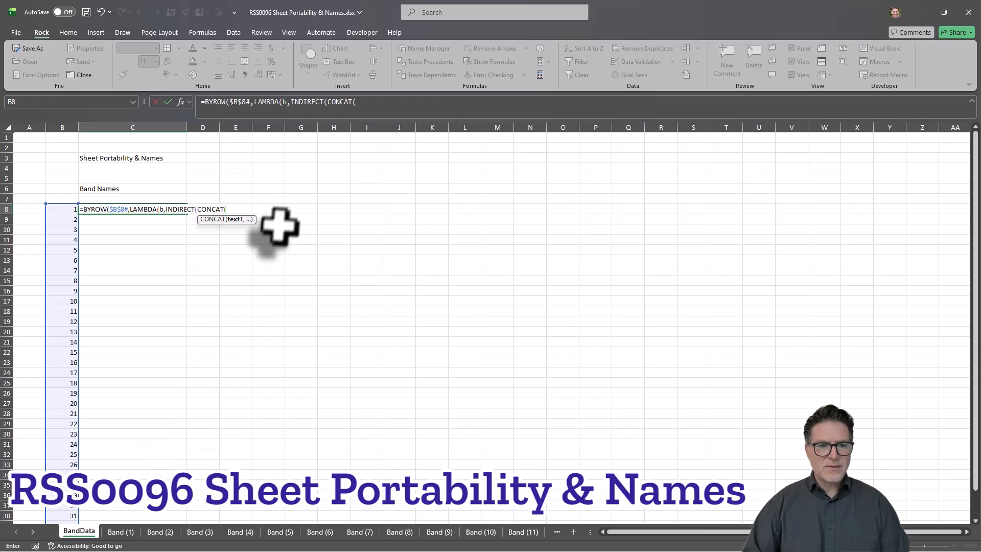
left_click(202, 102)
key("Escape")
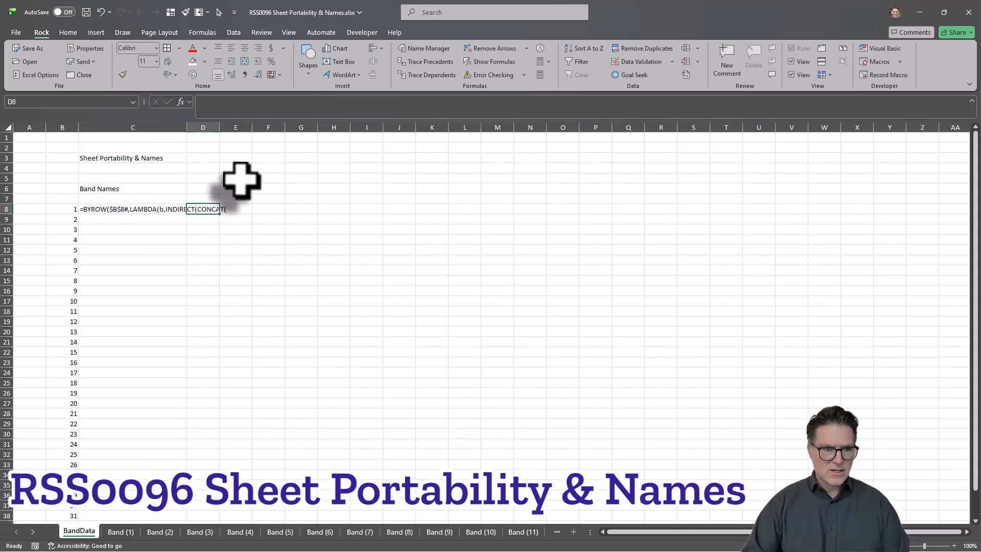
Step: Enter a reference in cell D6 to the band name cell of the Band (1) sheet, ='Band (1)'!BandName
left_click(215, 189)
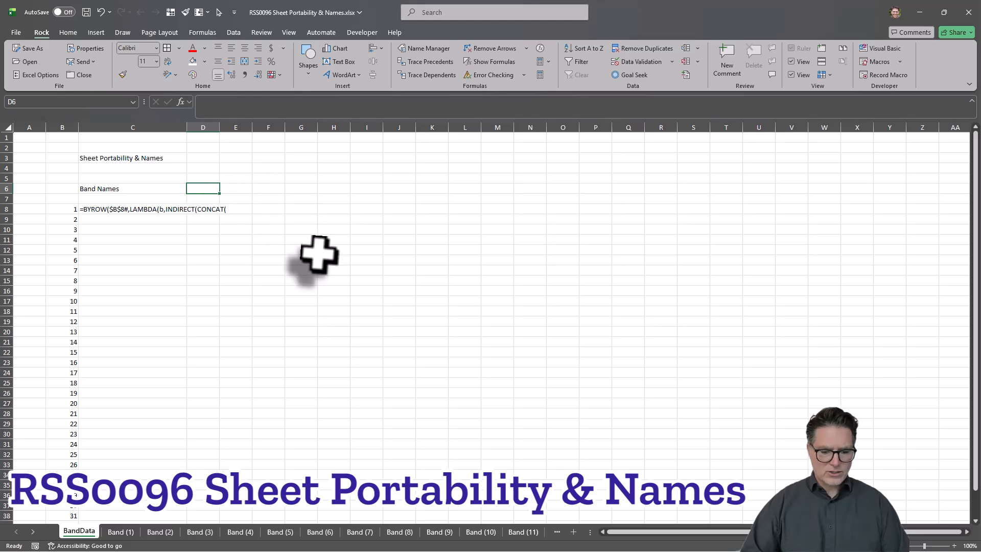
type("=")
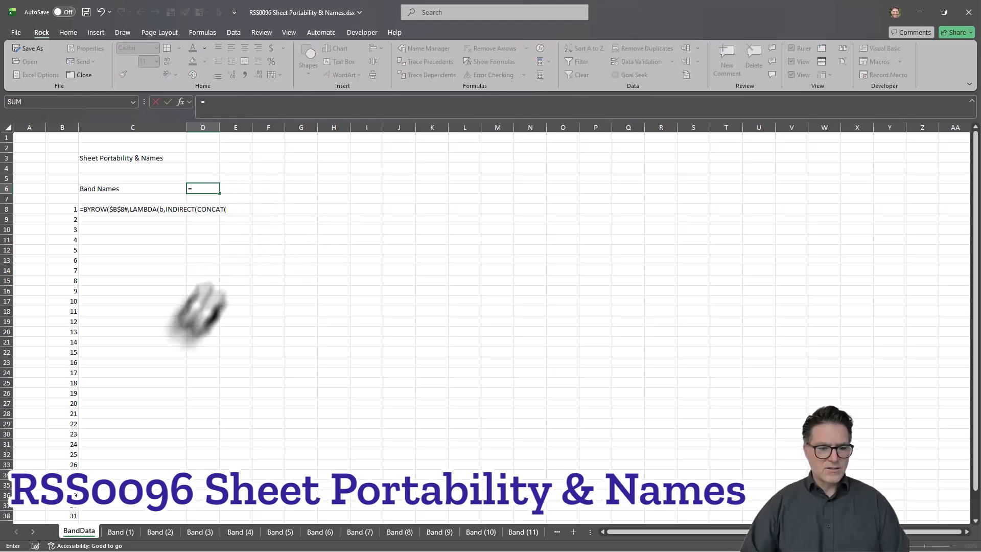
left_click(122, 532)
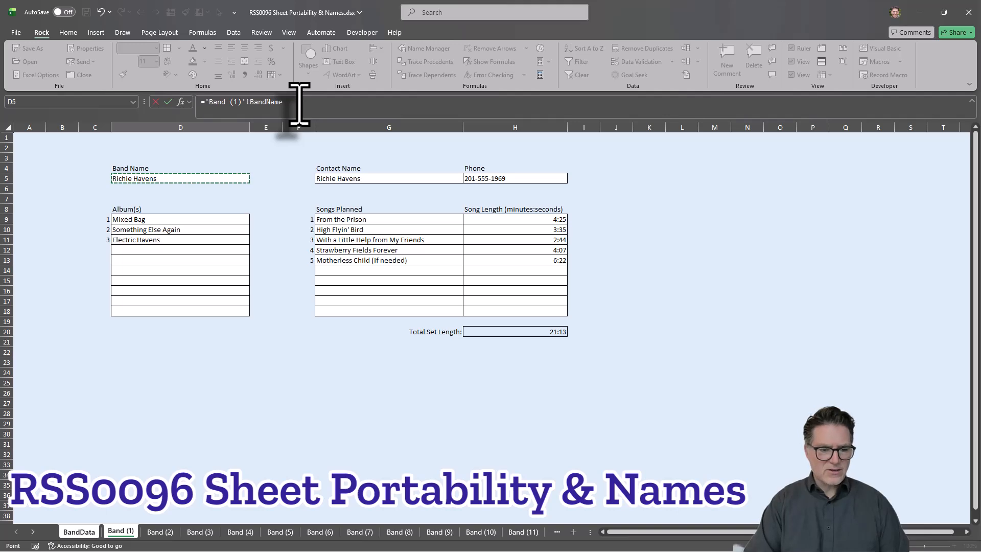
key("Escape")
left_click(204, 197)
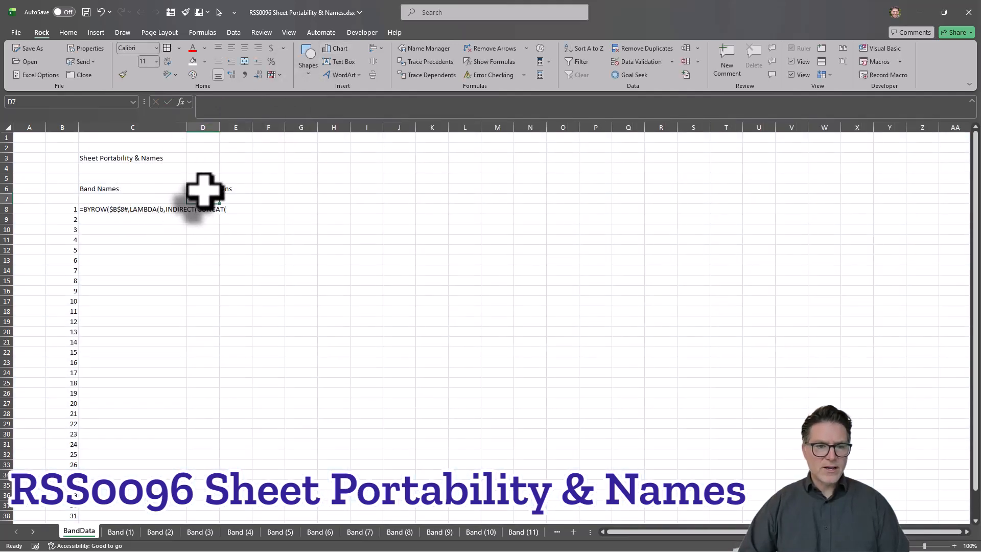
left_click(202, 189)
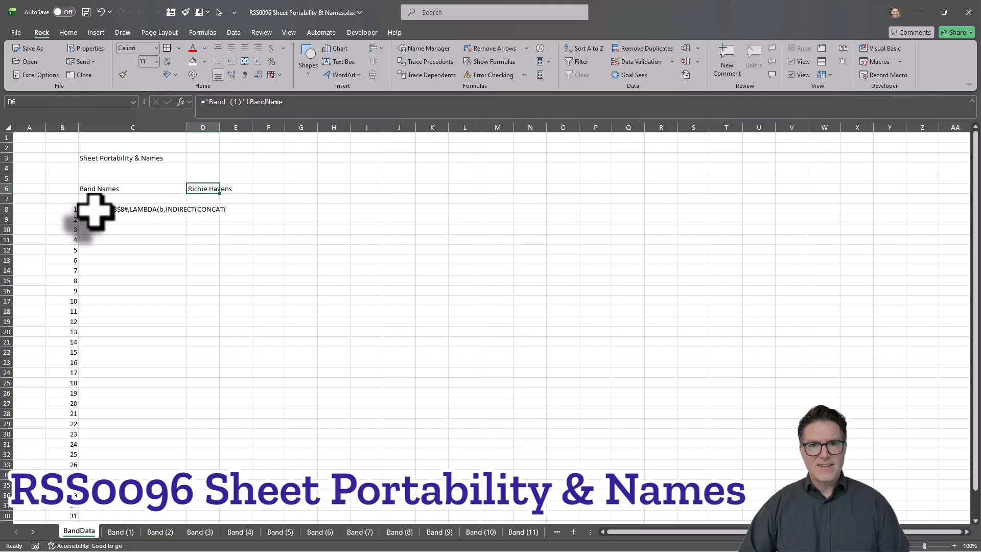
left_click(148, 251)
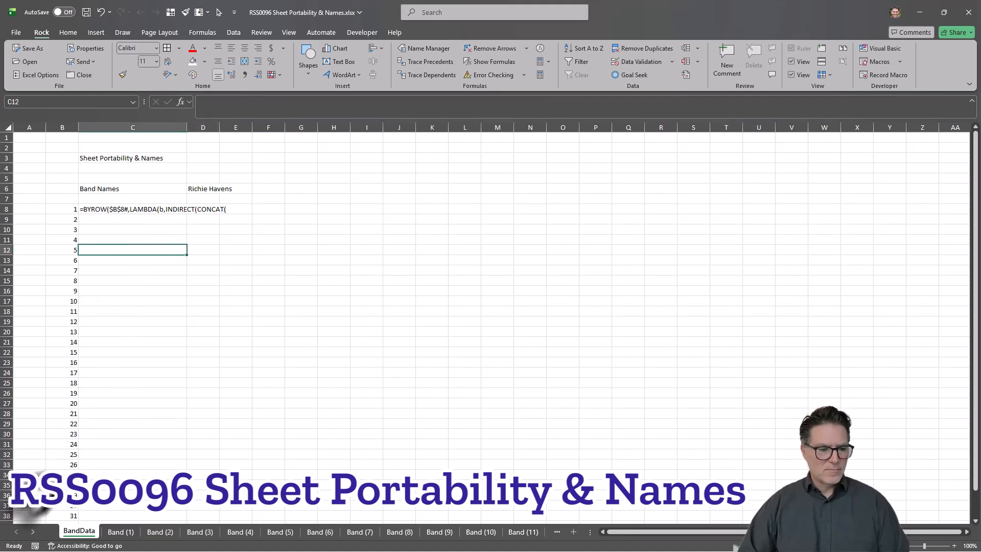
Step: Check the name assigned to the band name cell on the Band (30) sheet and return to BandData
right_click(31, 531)
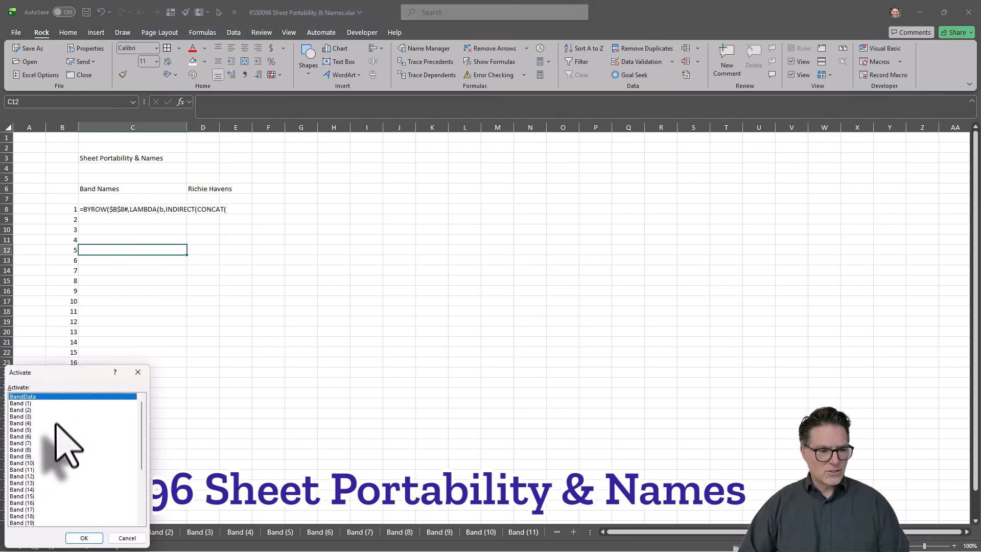
scroll(55, 423, "down", 5)
double_click(31, 503)
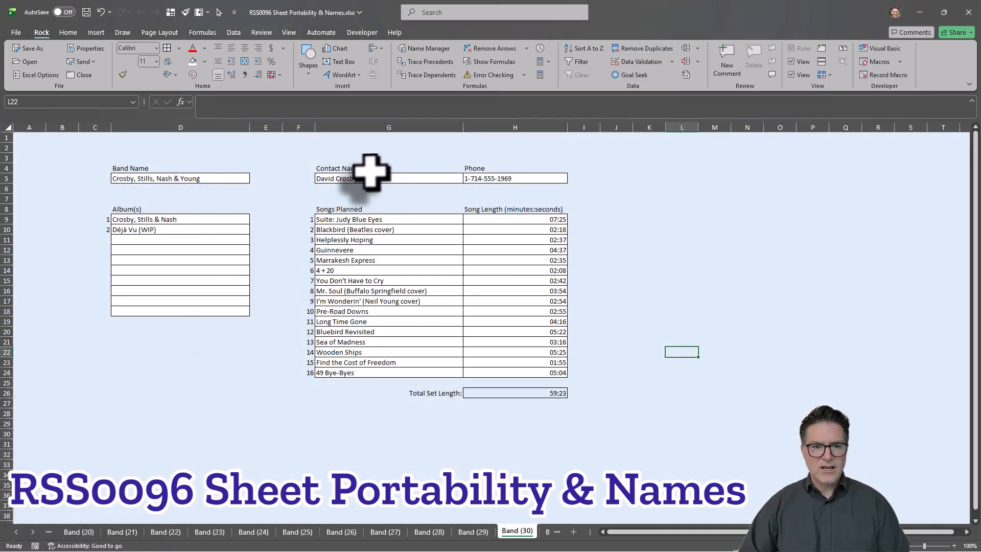
left_click(157, 180)
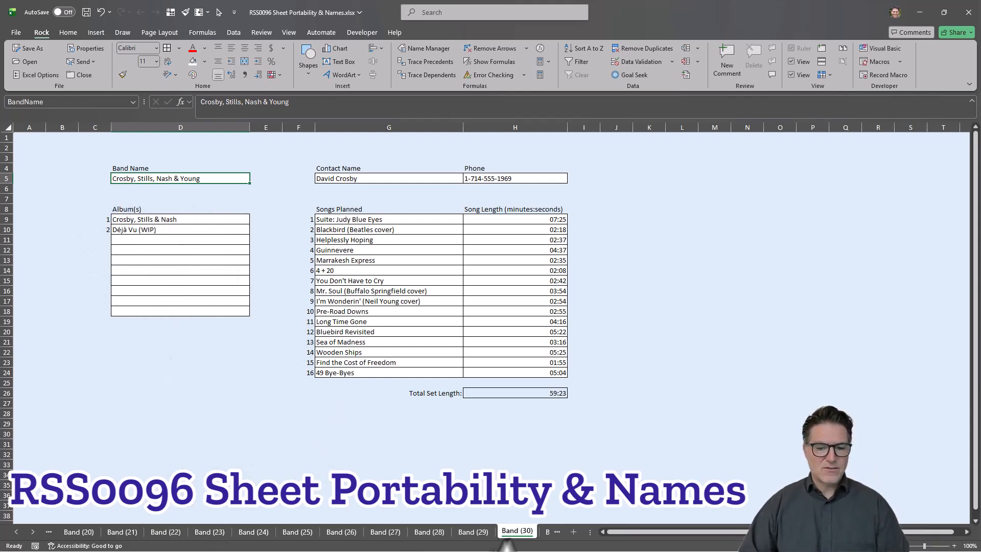
right_click(33, 533)
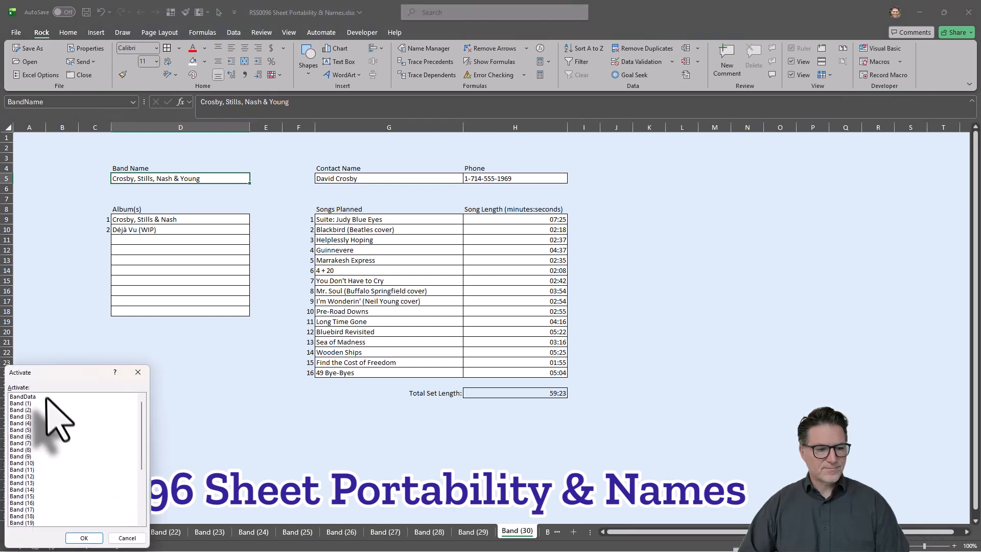
double_click(39, 398)
Step: Convert the D6 reference to text that shows the formula itself, and widen column D to fit it
left_click(204, 188)
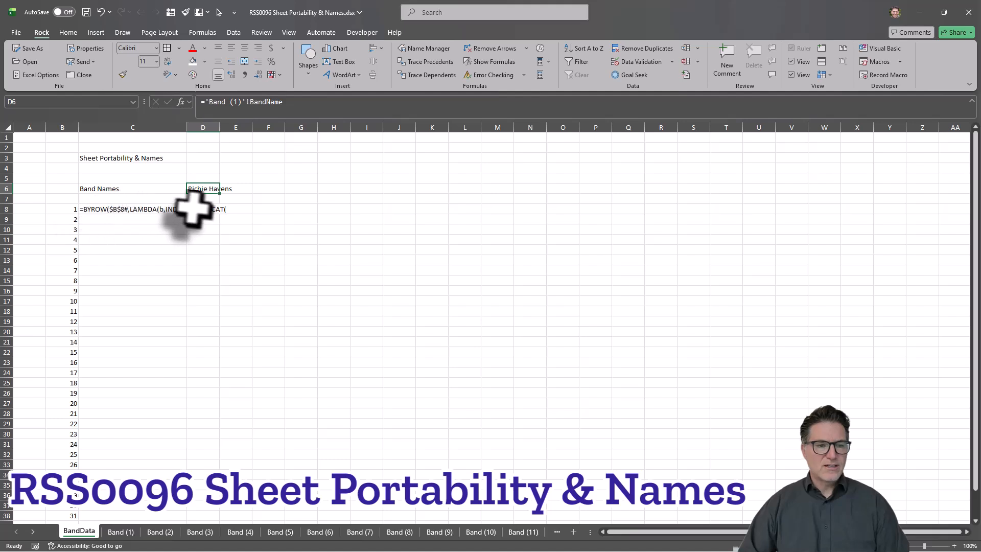
left_click(202, 102)
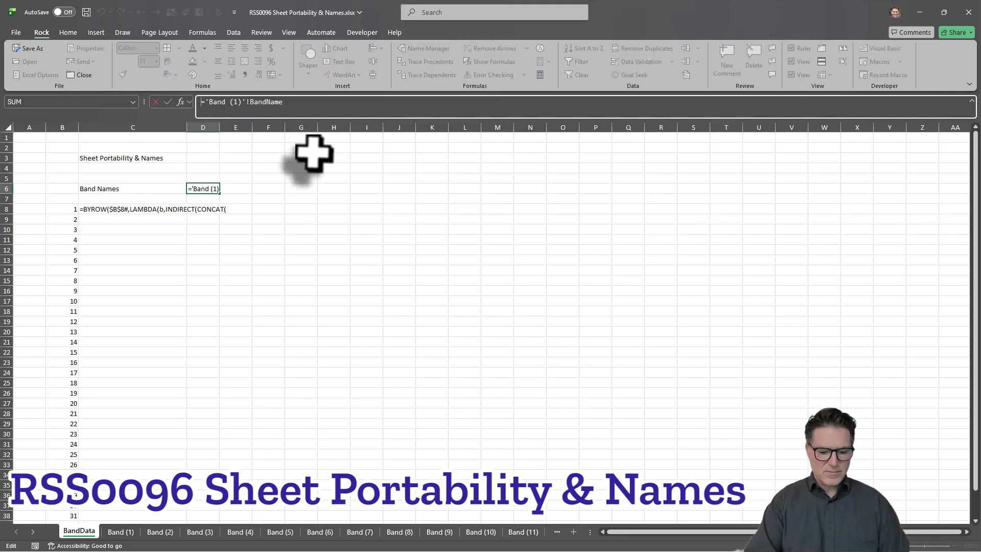
key("Tab")
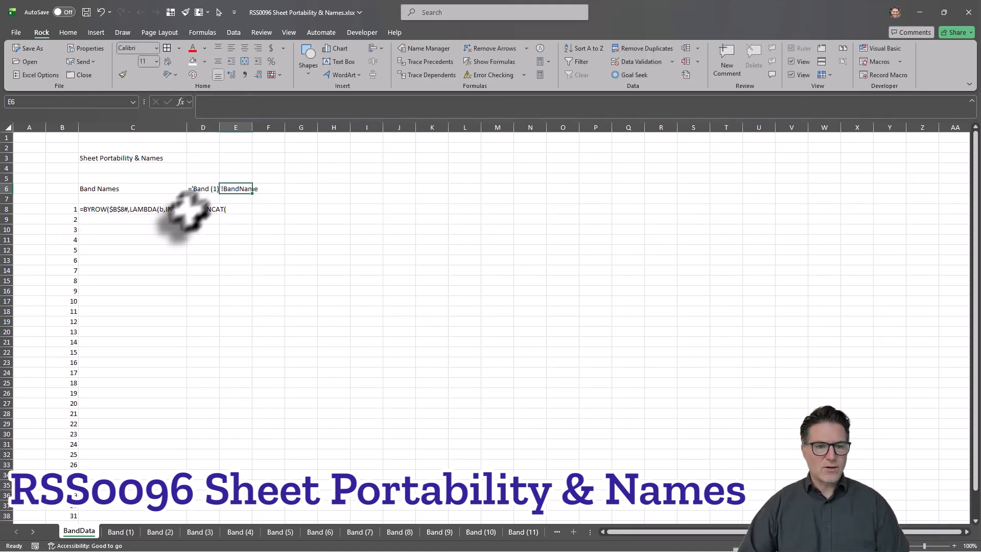
left_click_drag(219, 127, 277, 128)
Step: Turn the stored text in cell C8 back into an editable BYROW formula
left_click(128, 209)
left_click(201, 102)
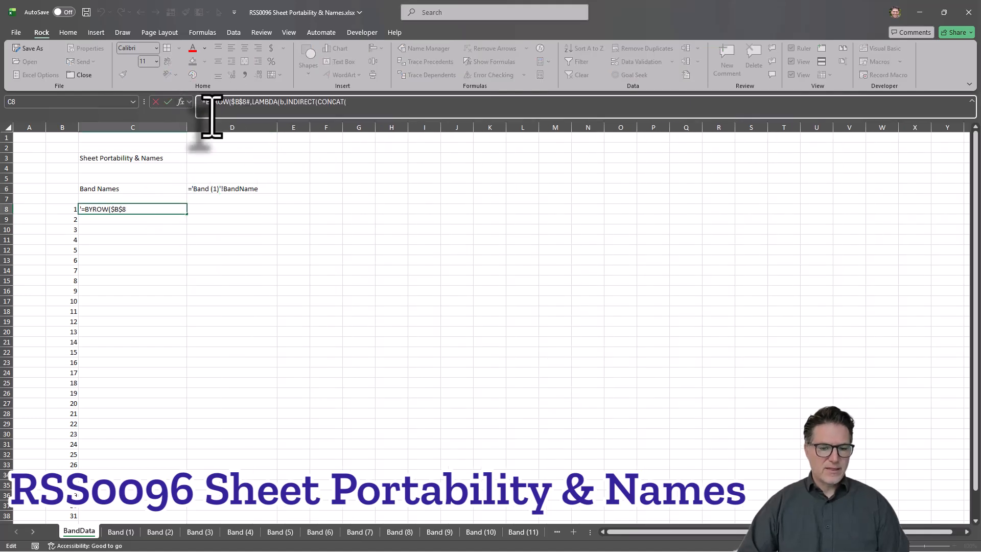
key("Delete")
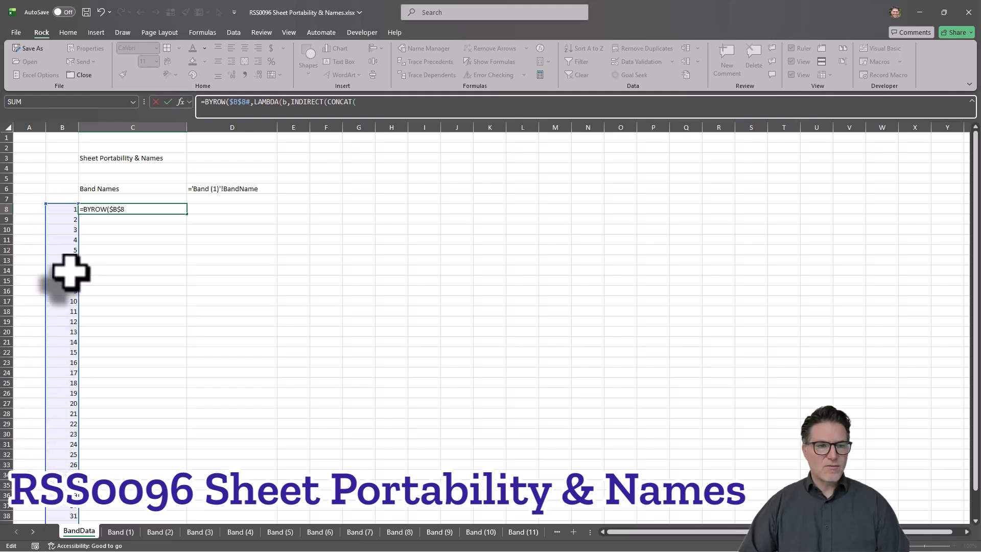
scroll(71, 272, "down", 1)
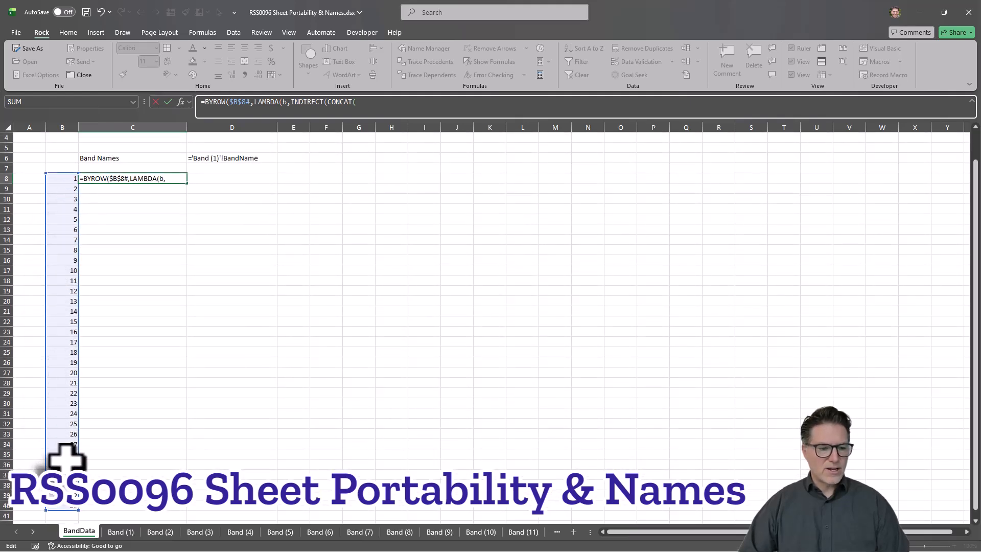
Step: Extend the CONCAT in cell C8's BYROW formula with CHAR(39) and the text "Band (" as its first two arguments
left_click(369, 102)
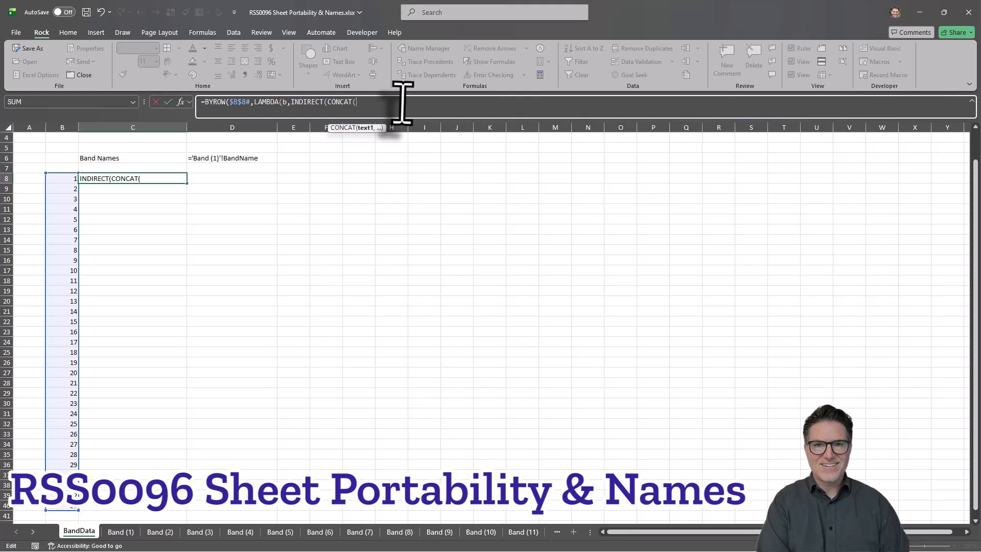
type("char")
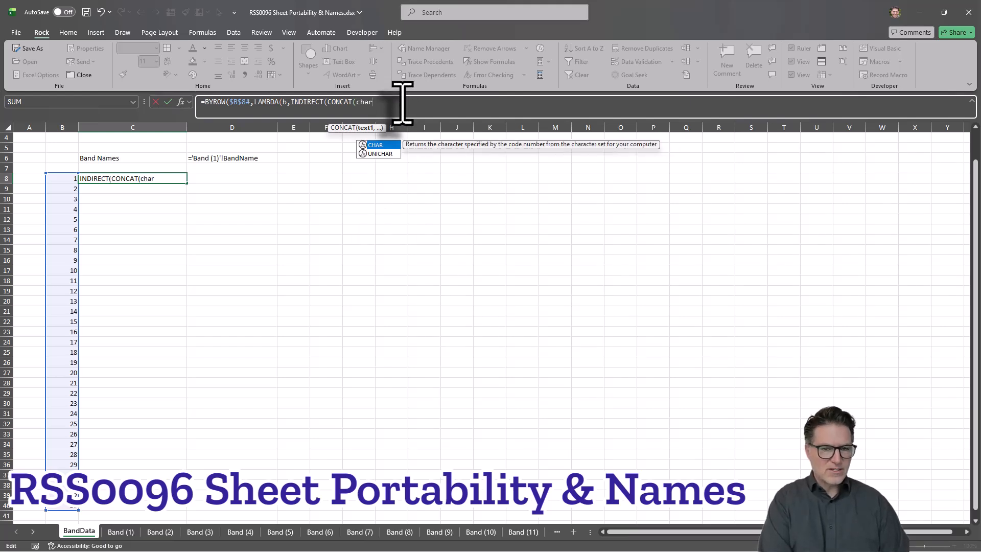
key("Tab")
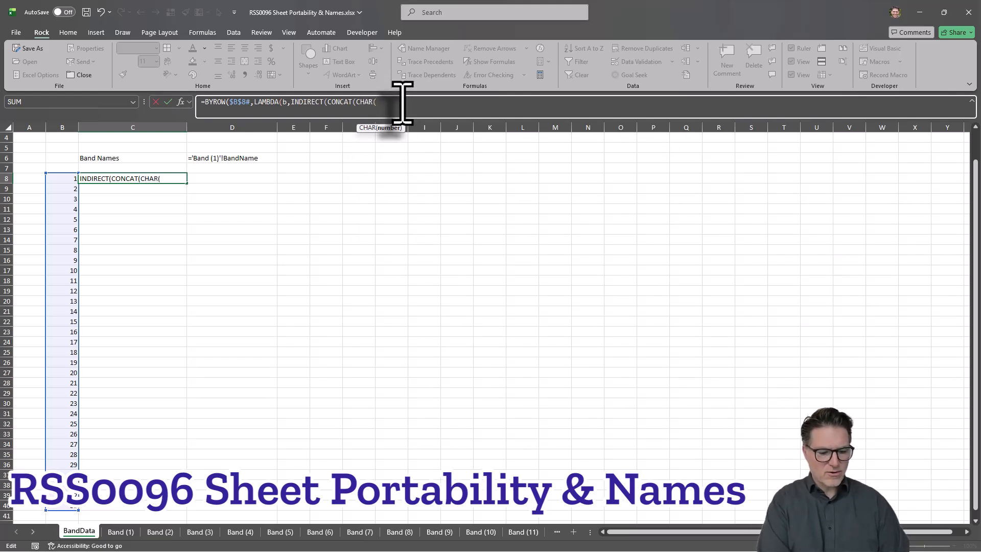
type("39")
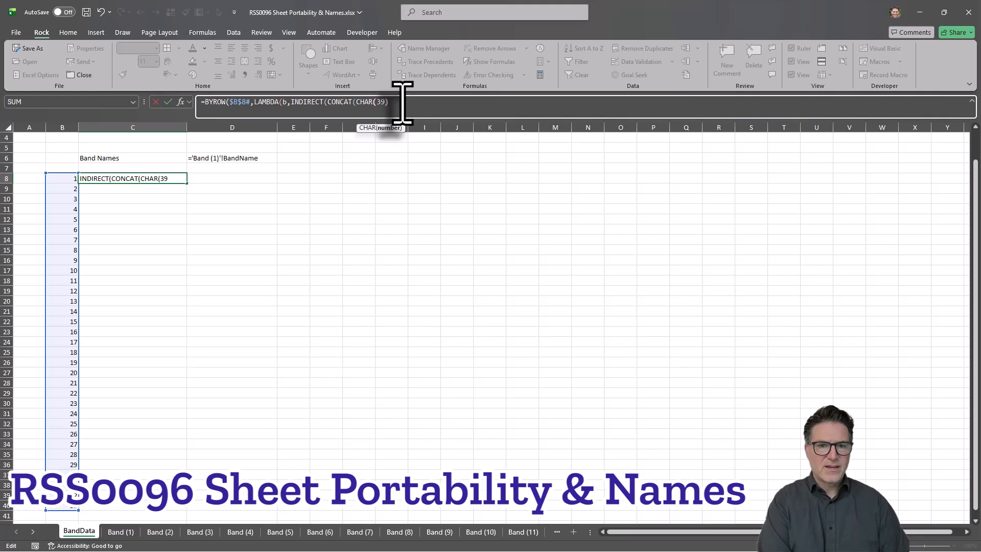
type("),")
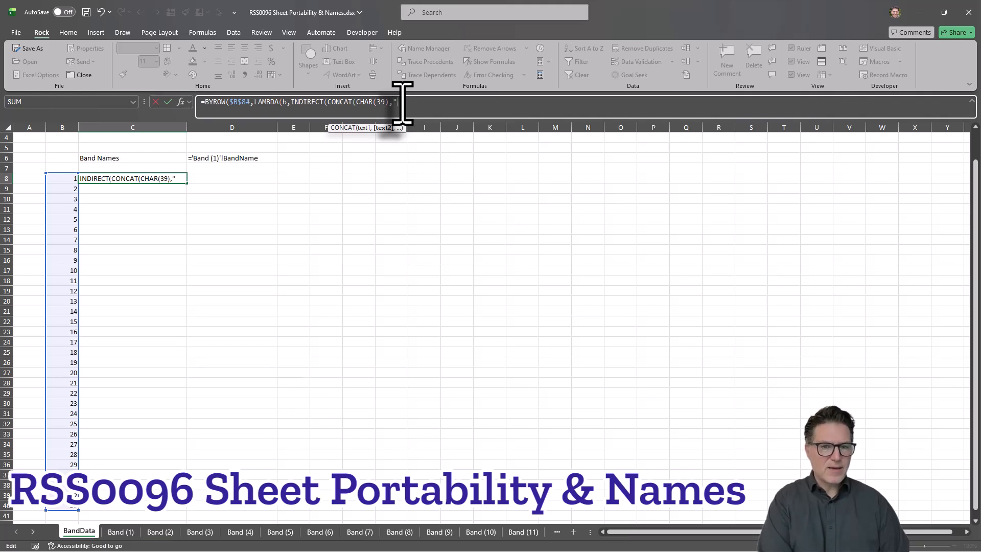
type("\"Band")
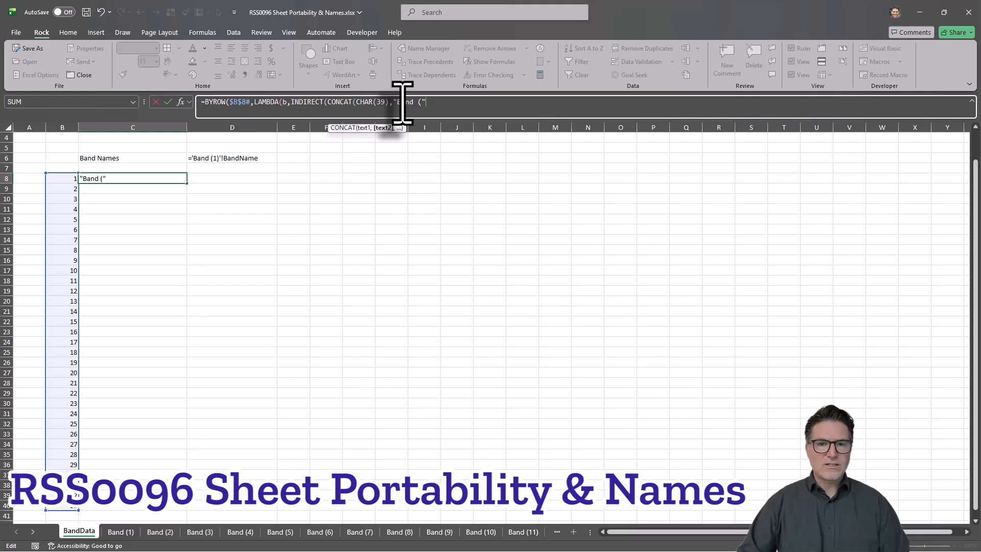
type("(\"")
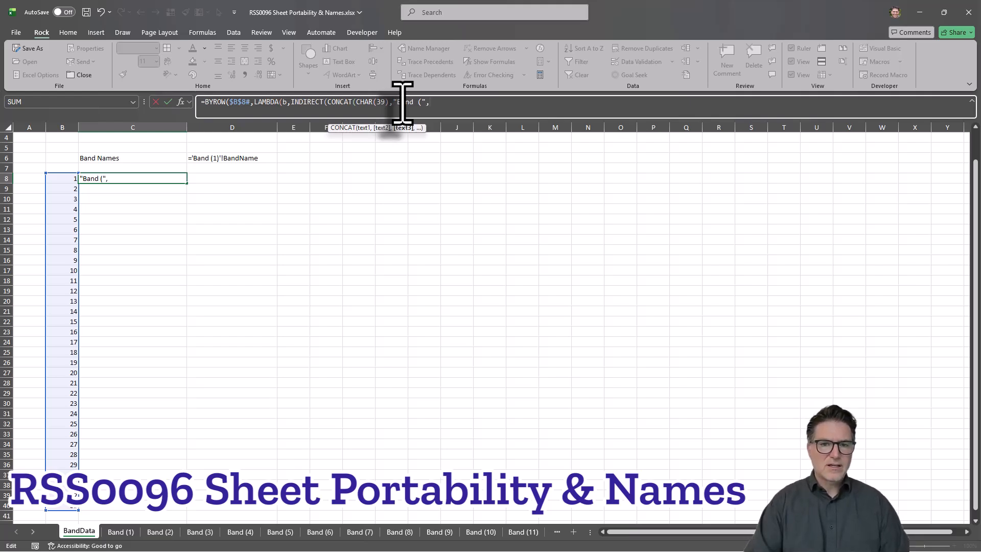
type(",")
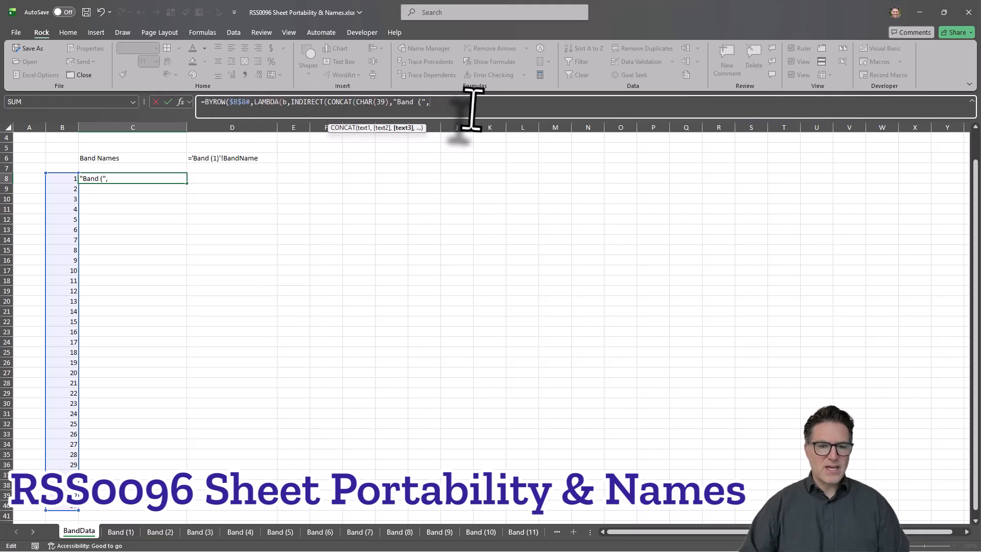
Step: Complete the C8 formula by adding b and ")!BandName" to CONCAT, closing all functions, and entering it
type("b,\")!BandName")
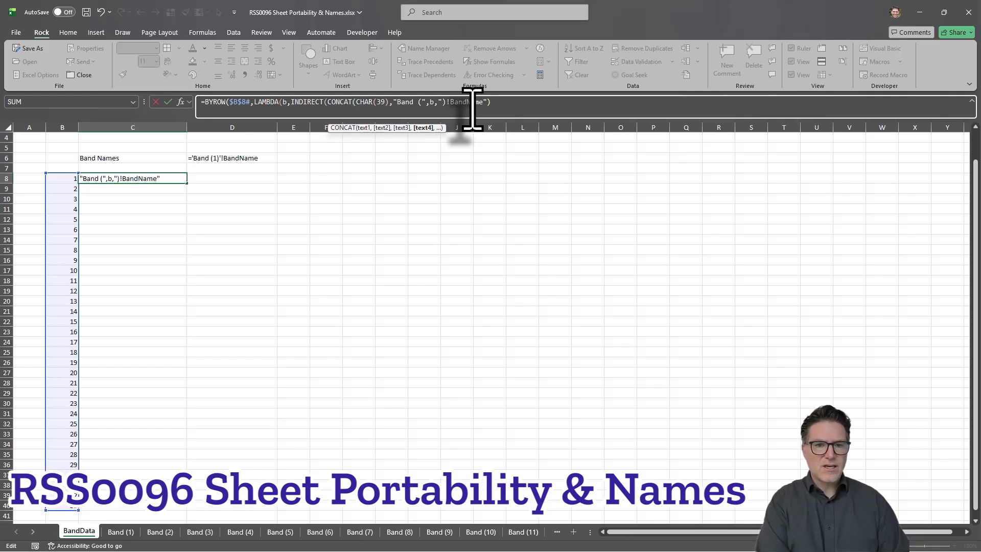
type(")")
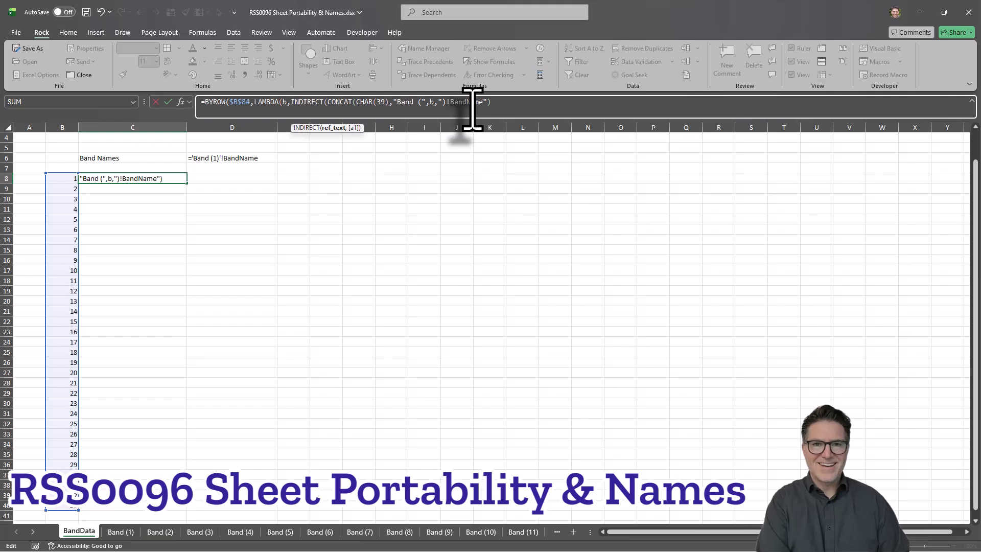
type("))")
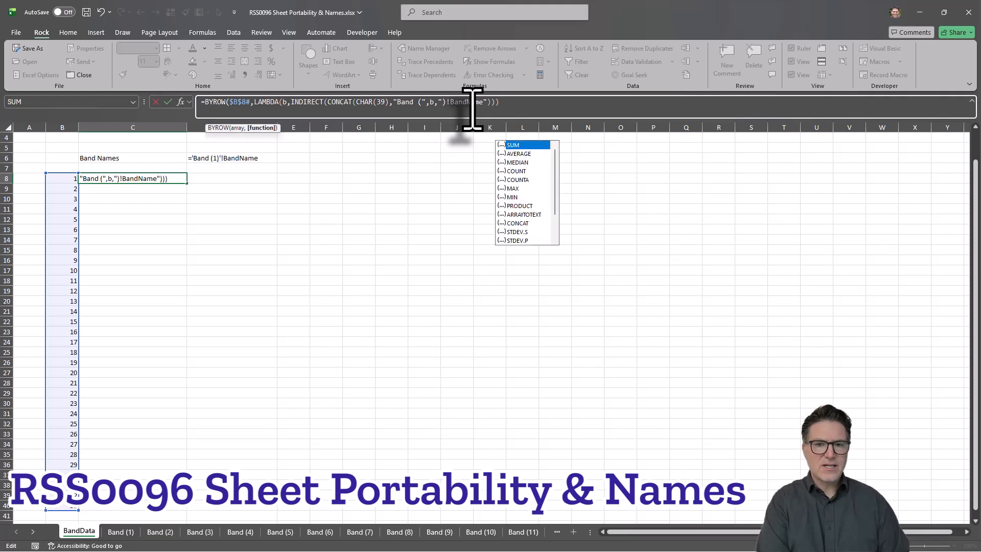
type(")")
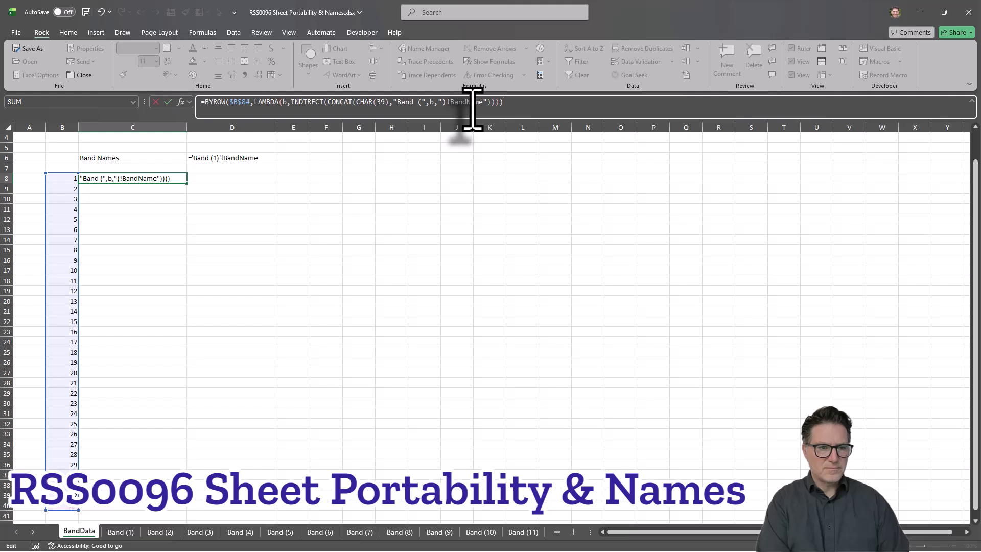
key("Return")
key("Up")
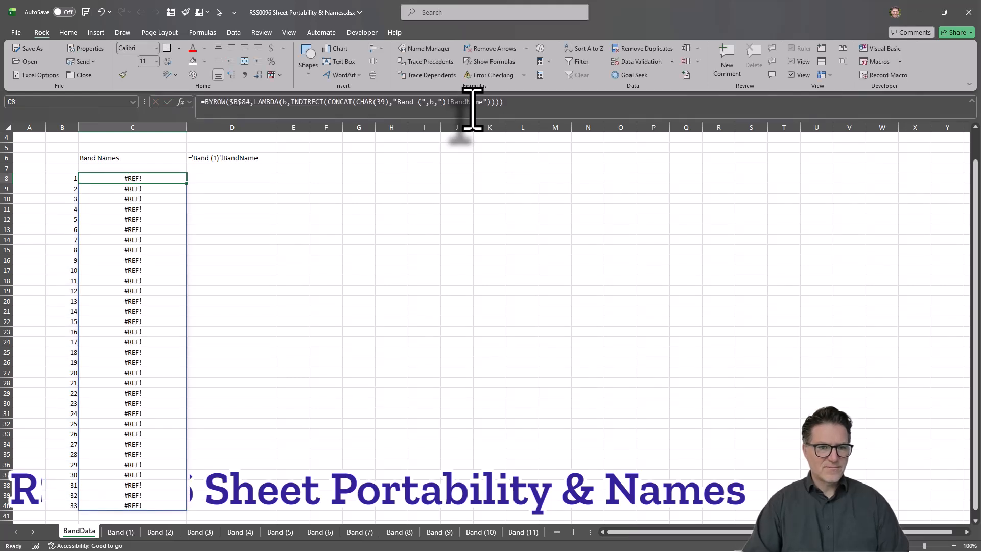
Step: Split ")!BandName" in the C8 formula into ")", CHAR(39) and "!BandName" so the sheet name gets its closing apostrophe
left_click(446, 103)
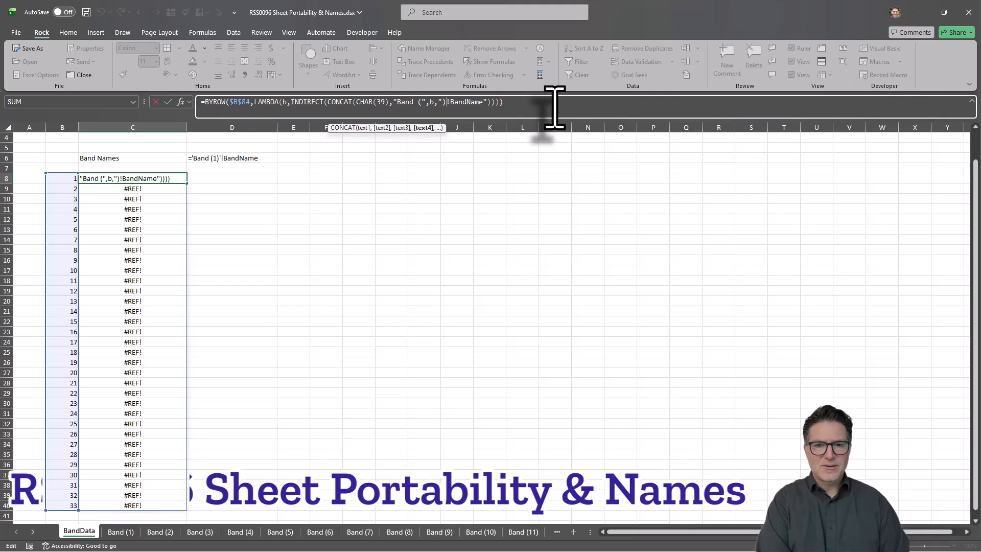
type("\"")
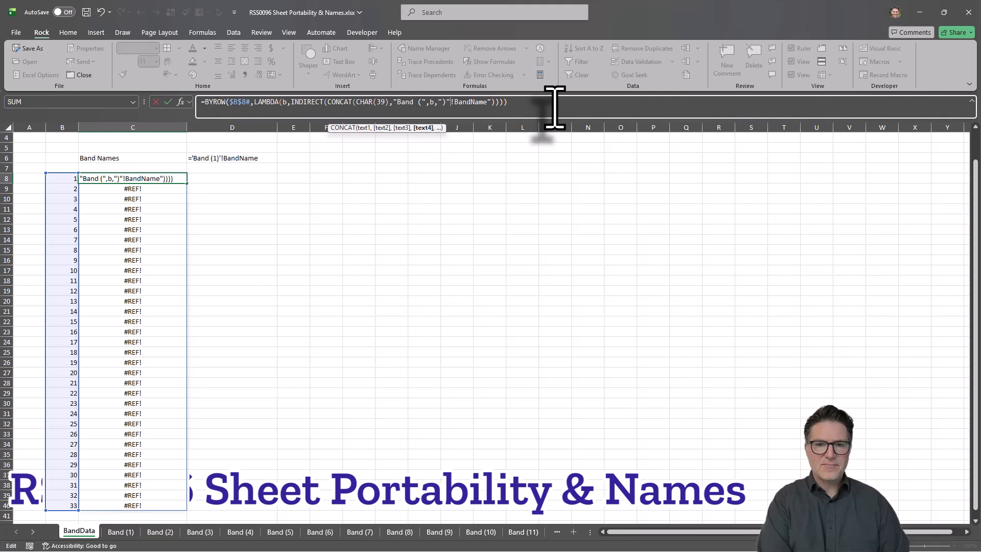
type(",char")
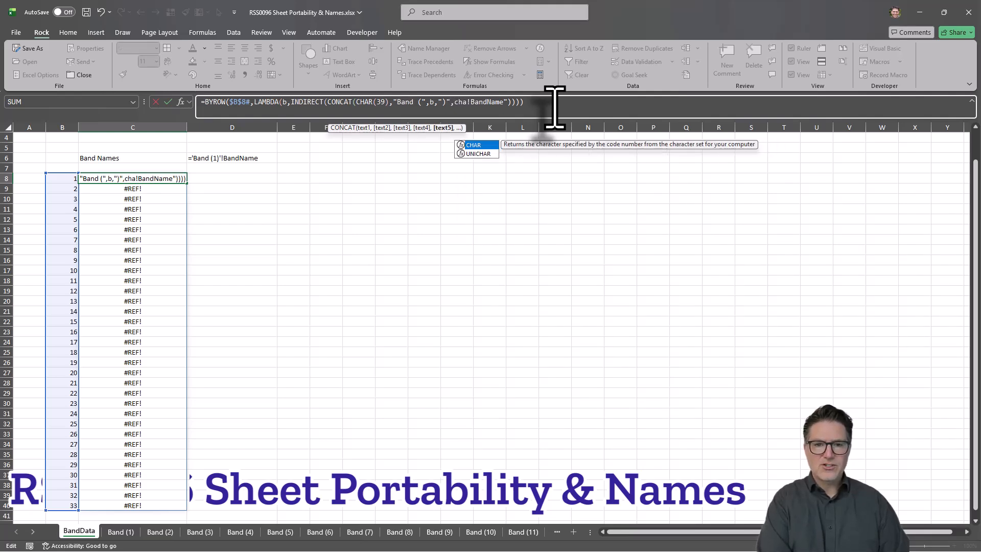
key("Tab")
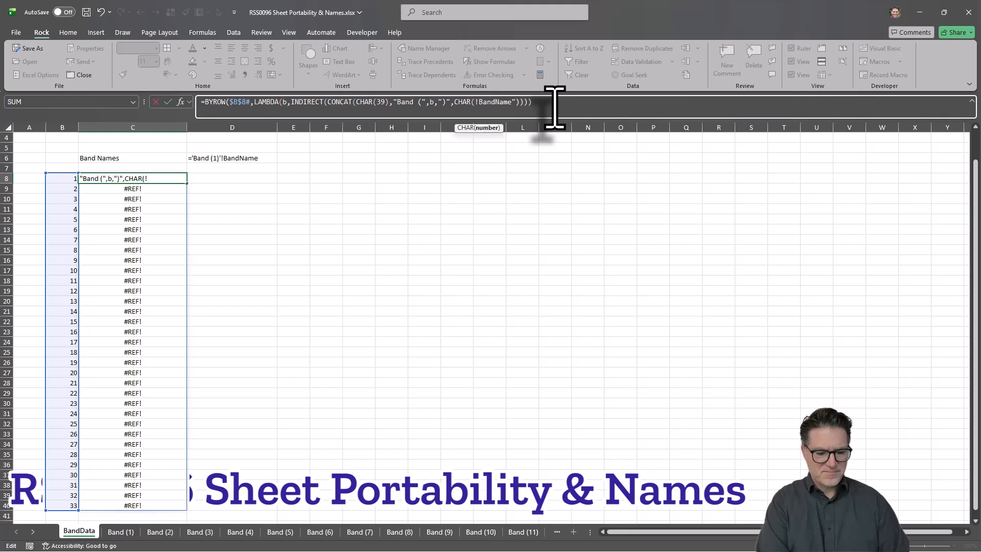
type("39)")
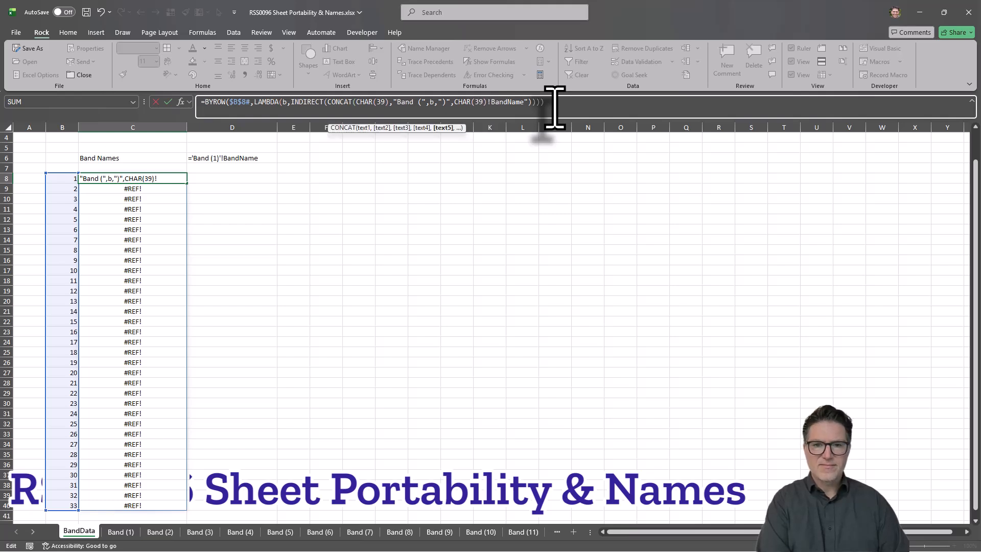
type(",")
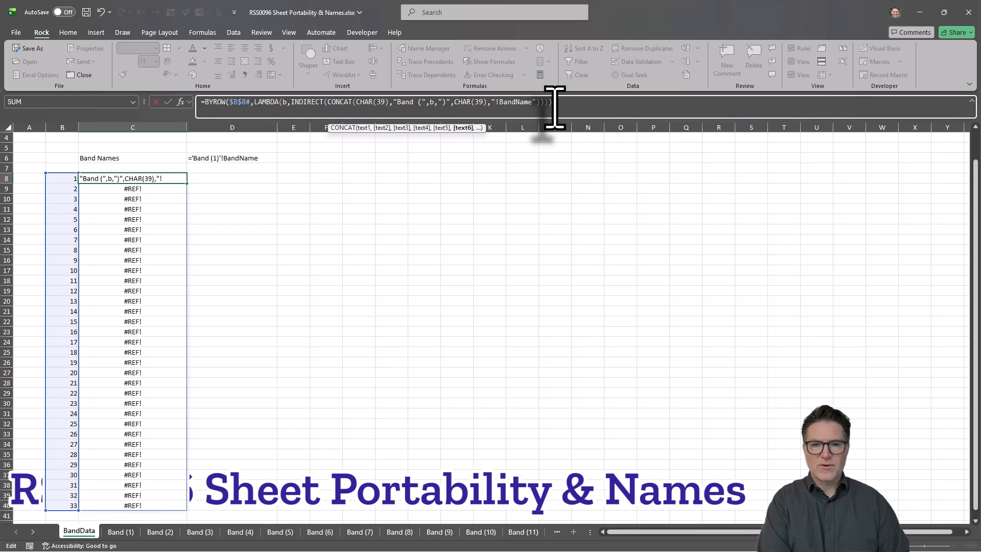
key("Return")
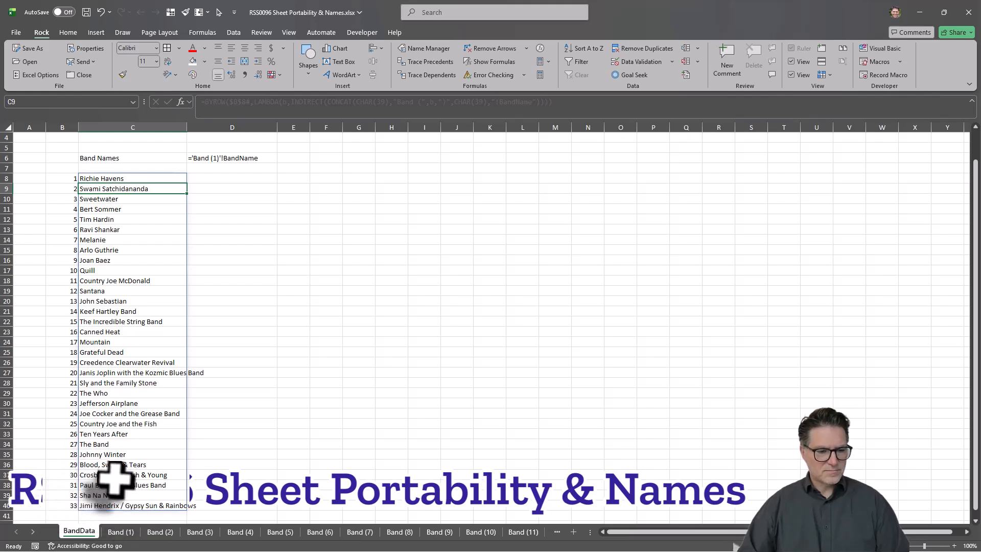
Step: Clear the sample reference text in cell D6 and change the C6 heading to Band Names (From Tabs)
left_click(220, 158)
key("Delete")
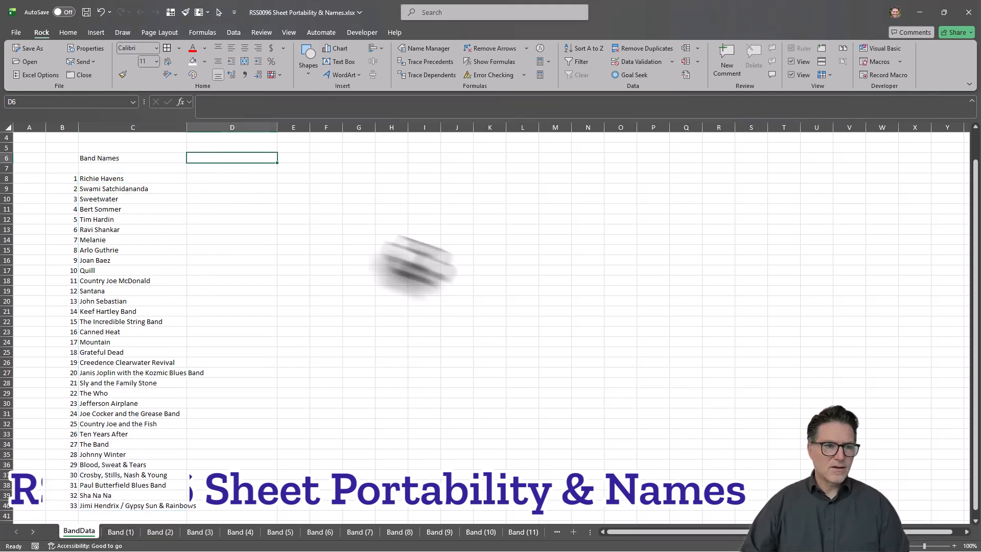
left_click(136, 158)
left_click(250, 105)
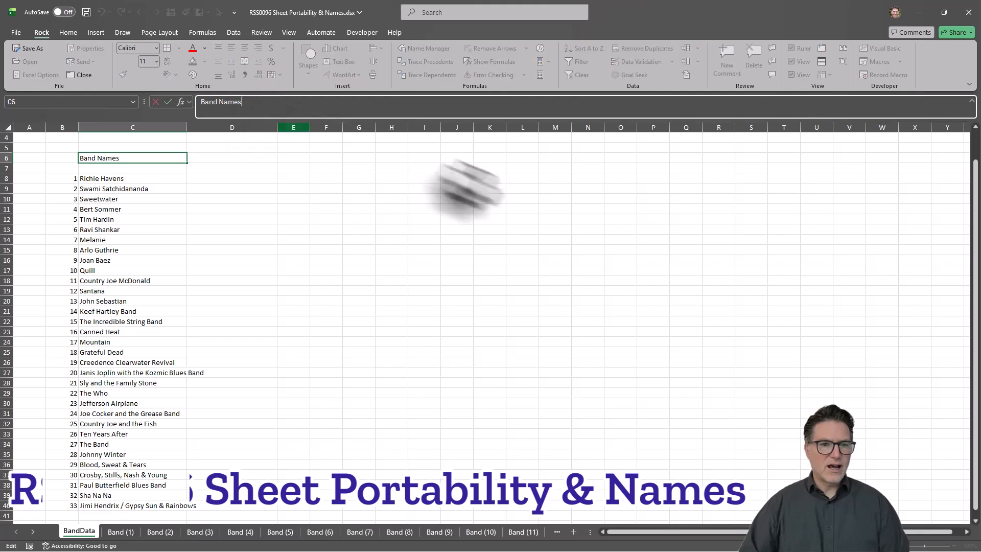
type("(")
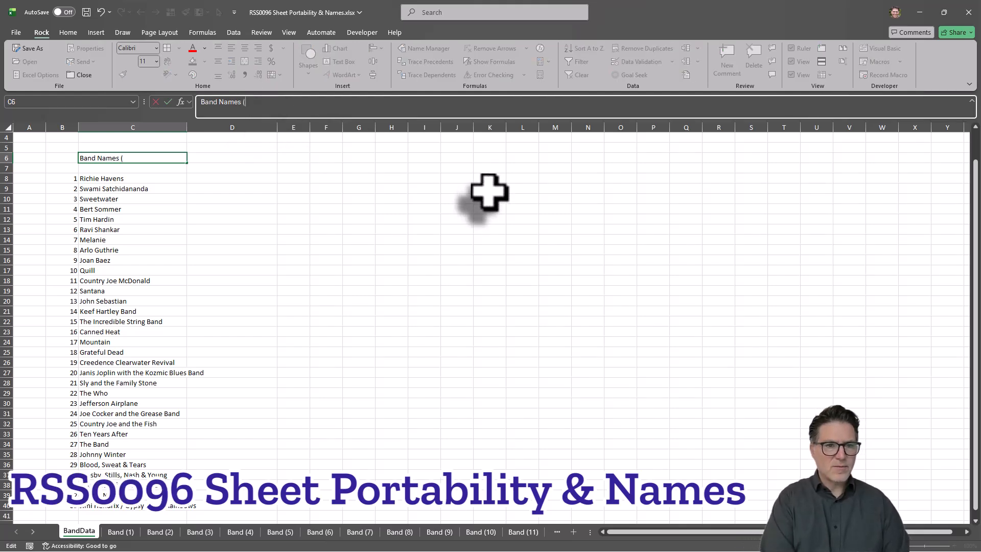
type("From Tabs)")
key("ctrl+Return")
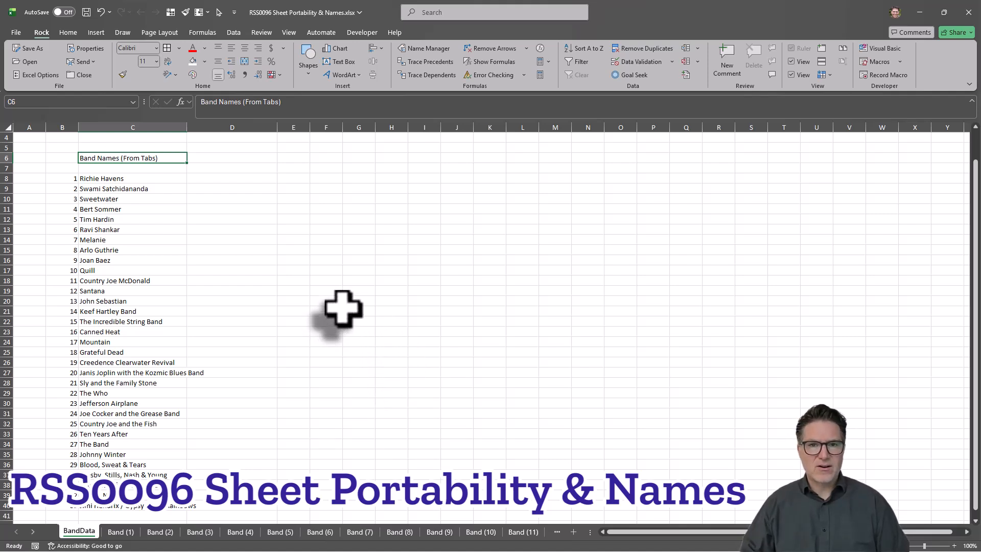
Step: Enter the heading Band Names (From Files) in cell D6
key("Right")
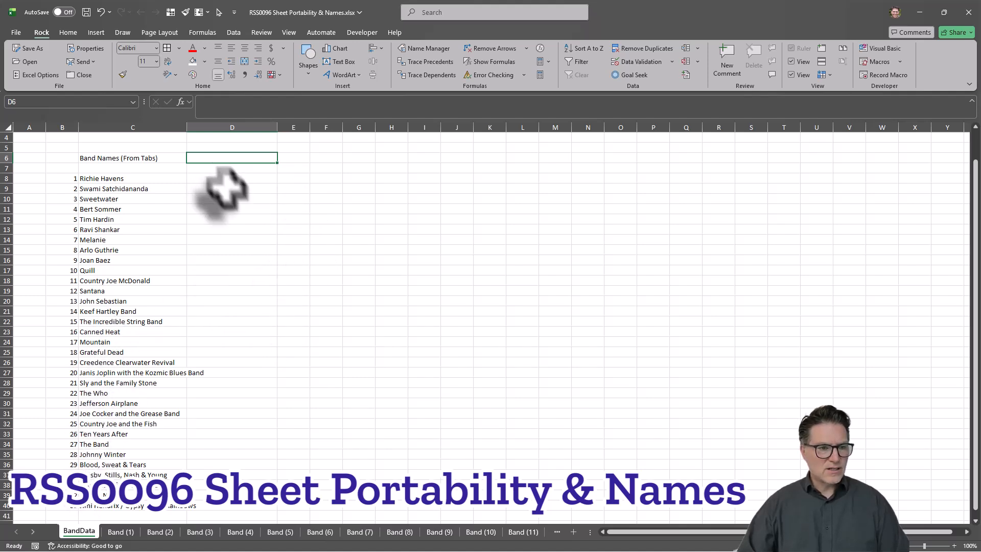
type("Band Names")
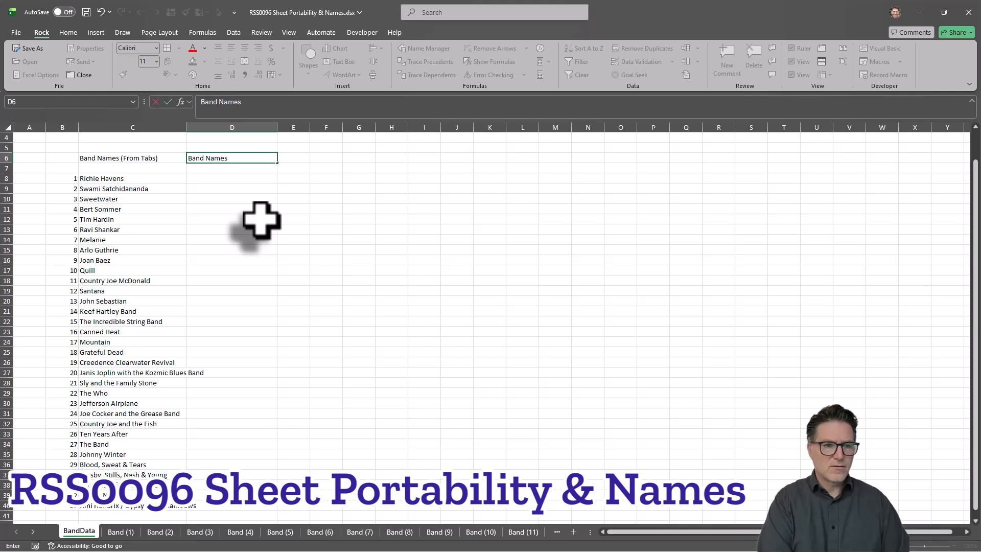
type(" (From Files)")
key("ctrl+Return")
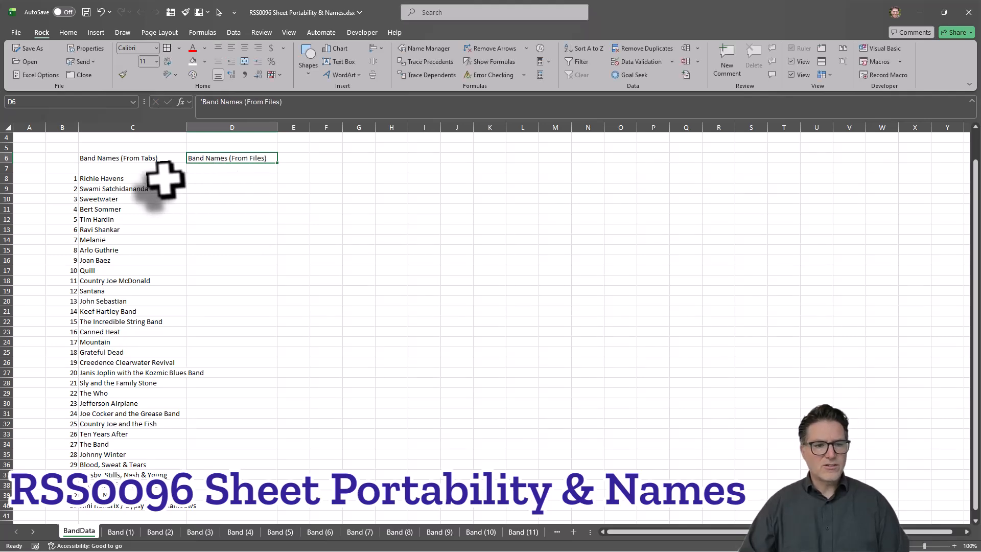
Step: Switch to File Explorer, open Band (1).xlsx from the Bands folder, and return to the BandData sheet
key("alt+Tab")
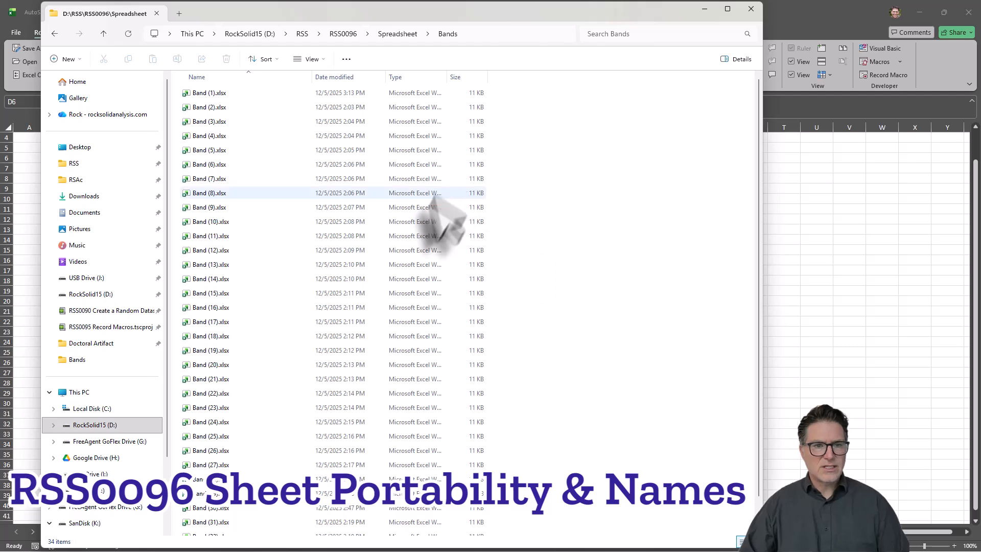
double_click(210, 95)
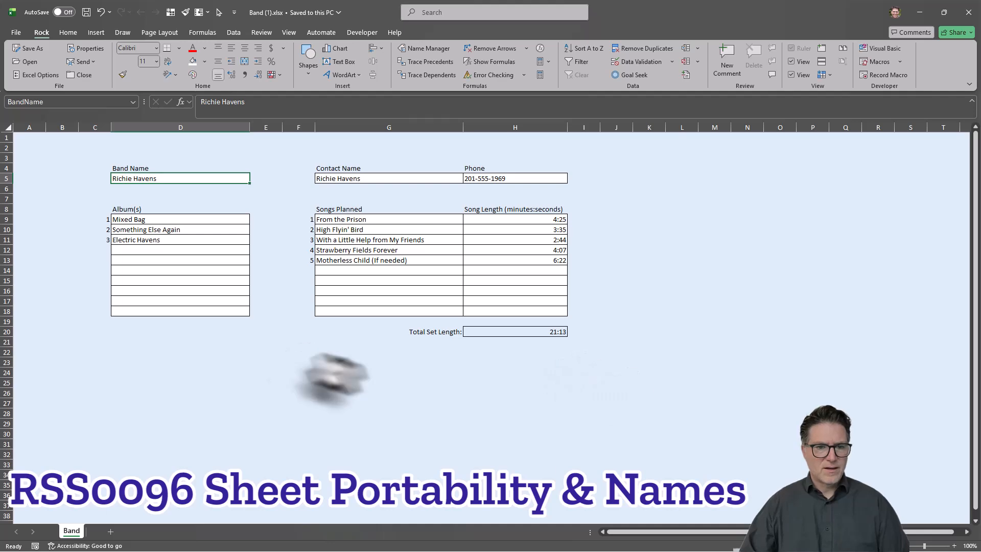
key("alt+Tab")
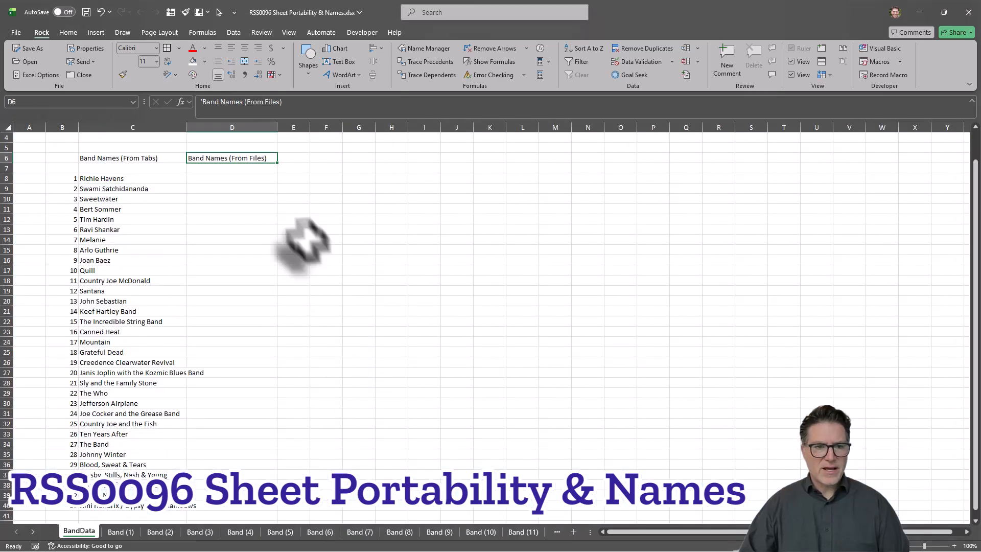
Step: Enter a reference in cell D8 to the band name cell in the Band (1).xlsx workbook, ='[Band (1).xlsx]Band'!BandName
left_click(220, 179)
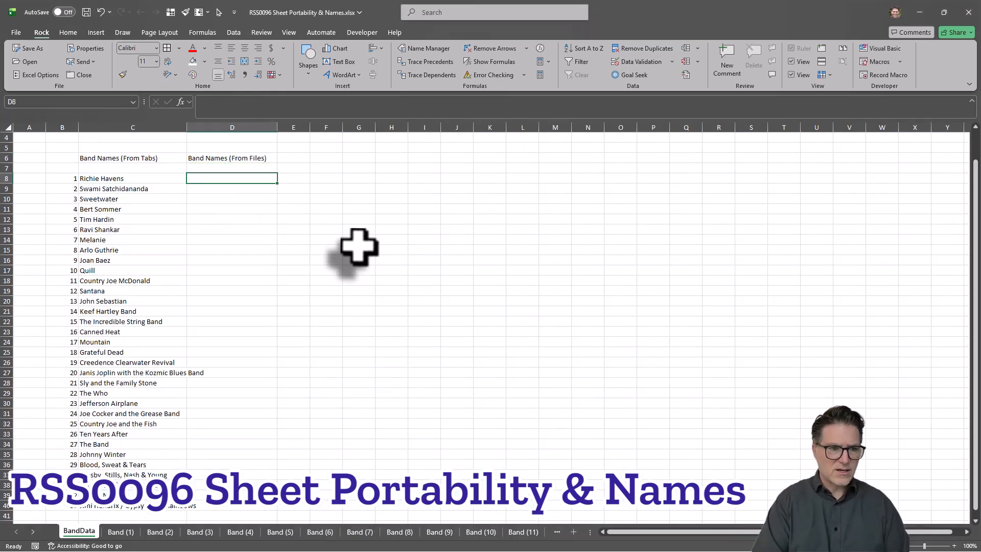
type("=")
key("alt+Tab")
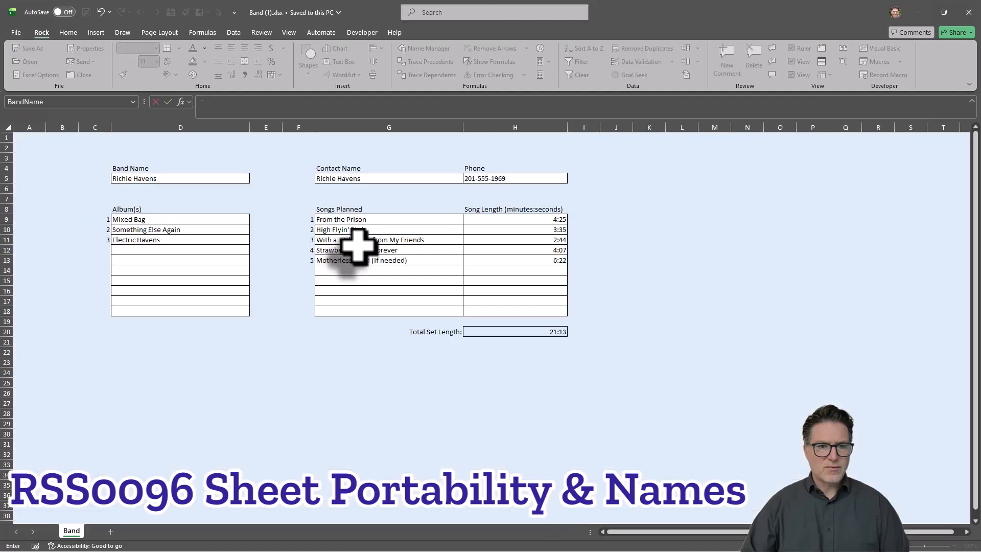
left_click(156, 179)
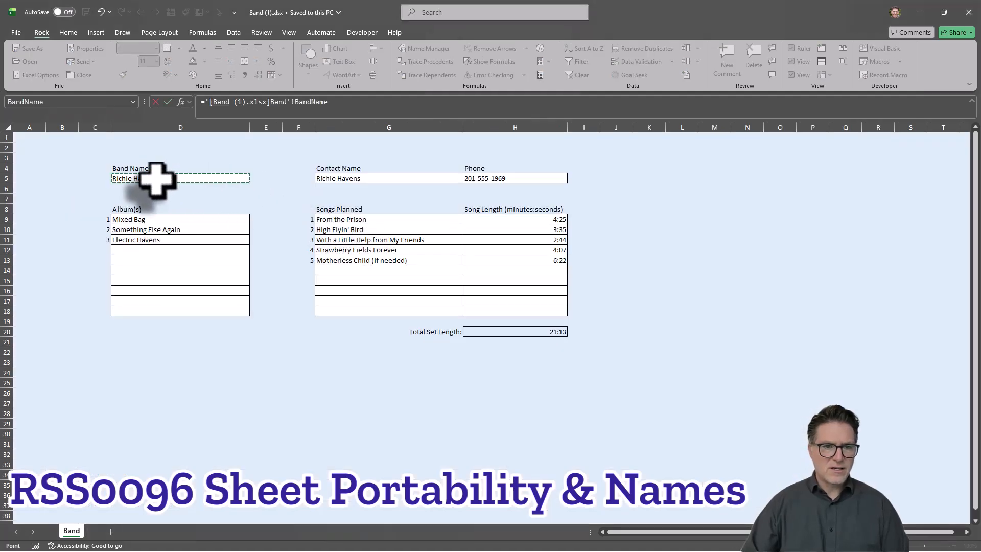
key("Return")
key("Up")
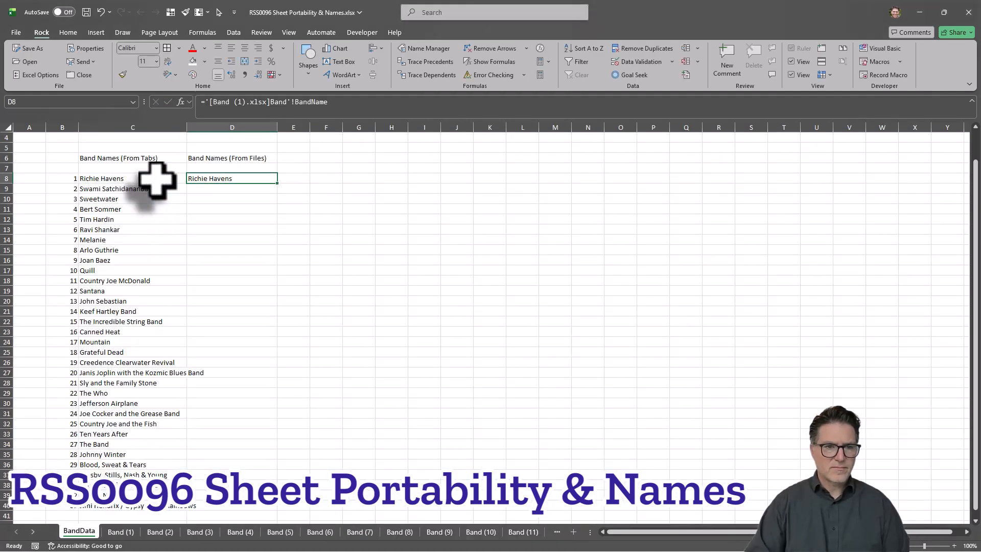
Step: Copy the external reference from the D8 formula and put it in F6 as sample text, [Band (1).xlsx]Band'!BandName
left_click(327, 102)
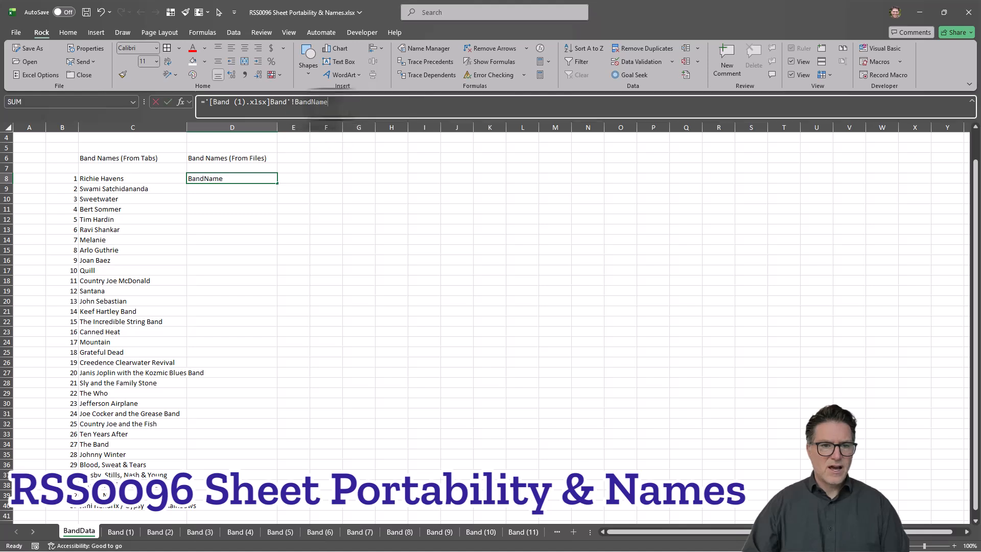
left_click(205, 106)
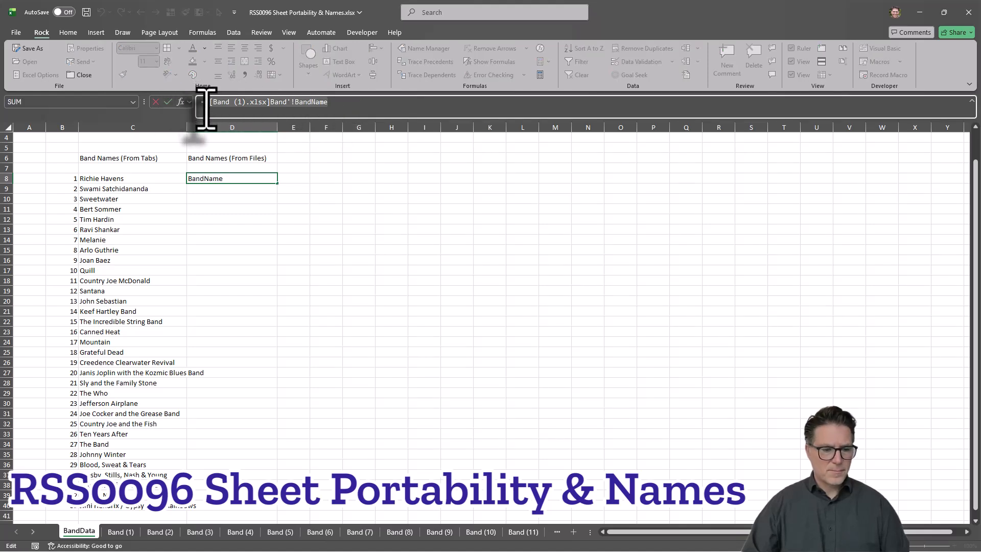
key("Return")
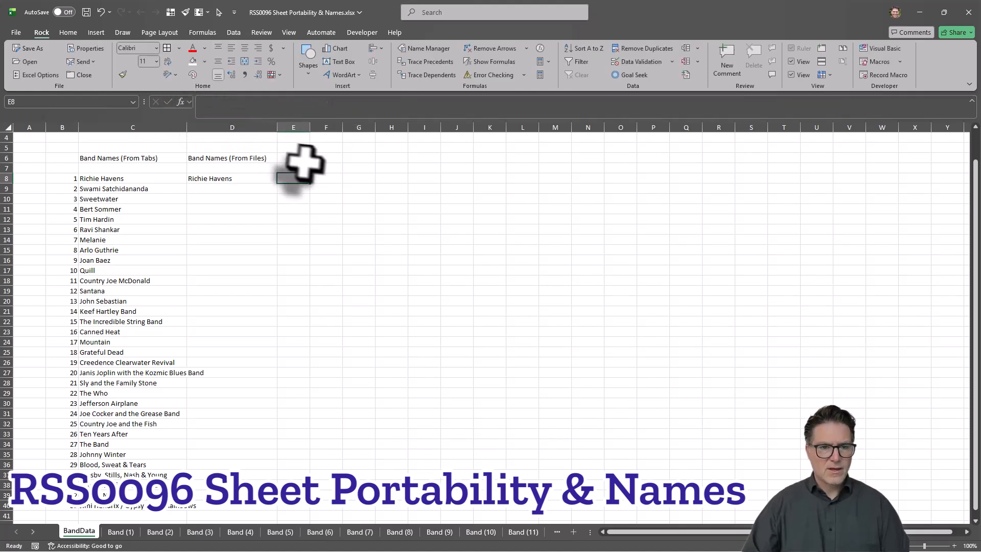
left_click(322, 158)
left_click(308, 104)
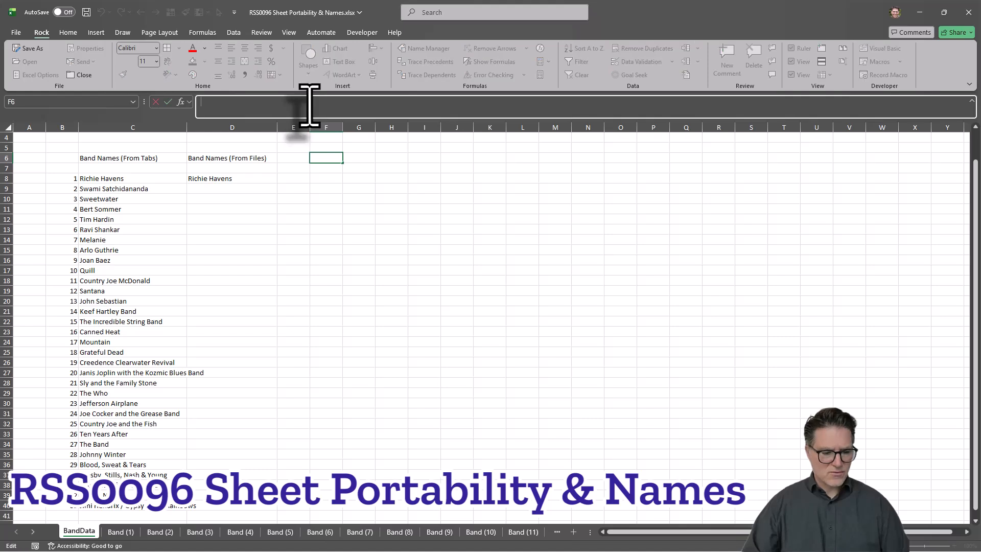
type("'[Band (1).xlsx]Band'!BandName")
key("Tab")
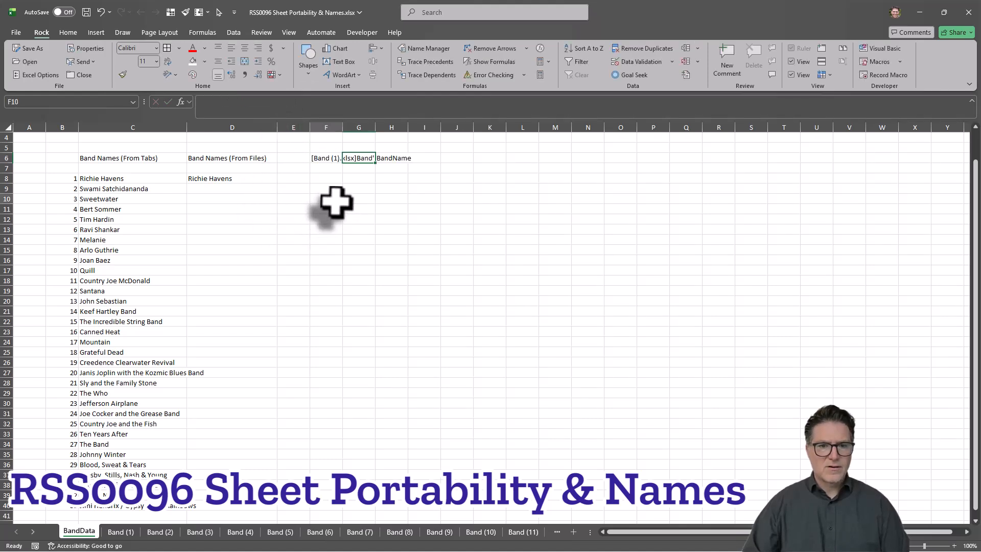
left_click(327, 200)
Step: Begin a BYROW formula ahead of the file reference in D8, passing $B$8# into LAMBDA with the parameter b
left_click(210, 179)
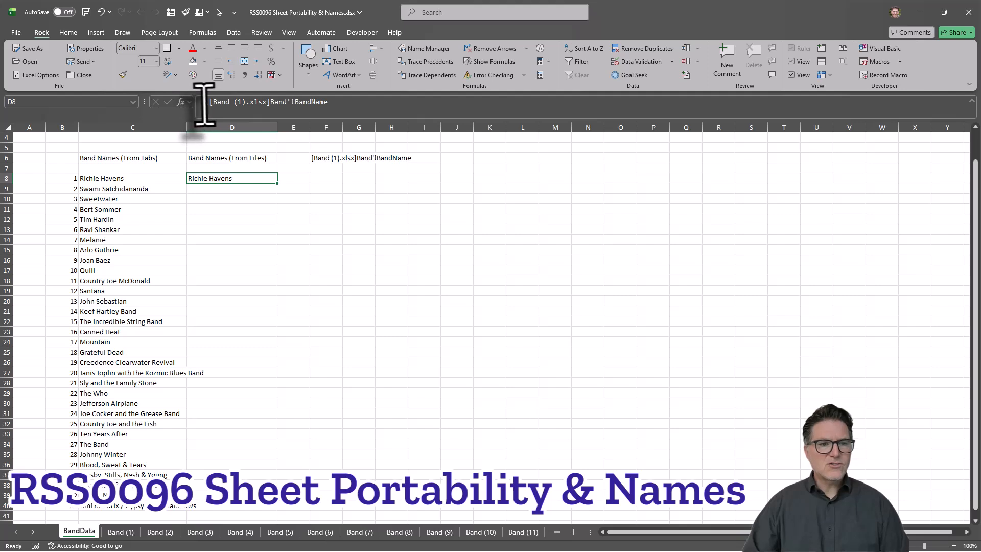
left_click(97, 179)
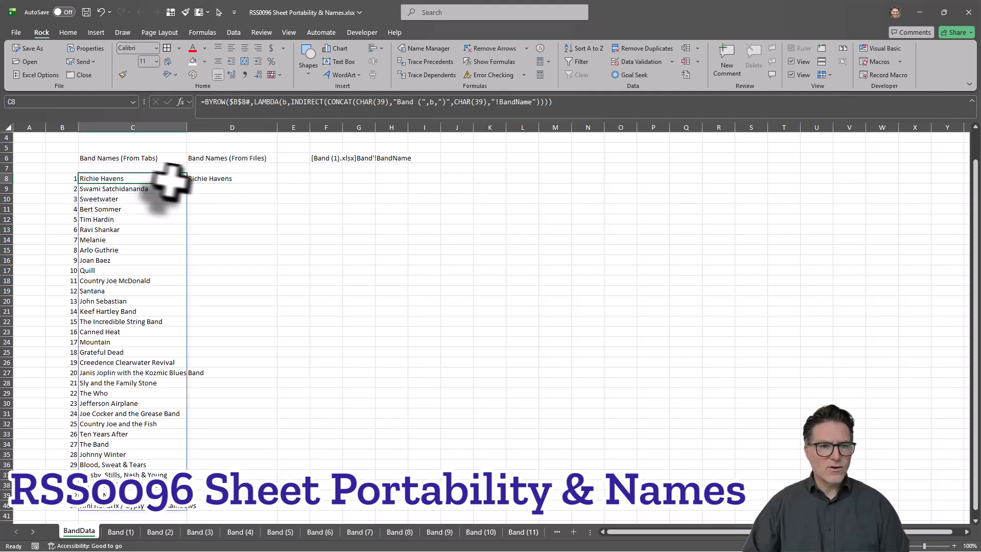
left_click(208, 179)
left_click(204, 102)
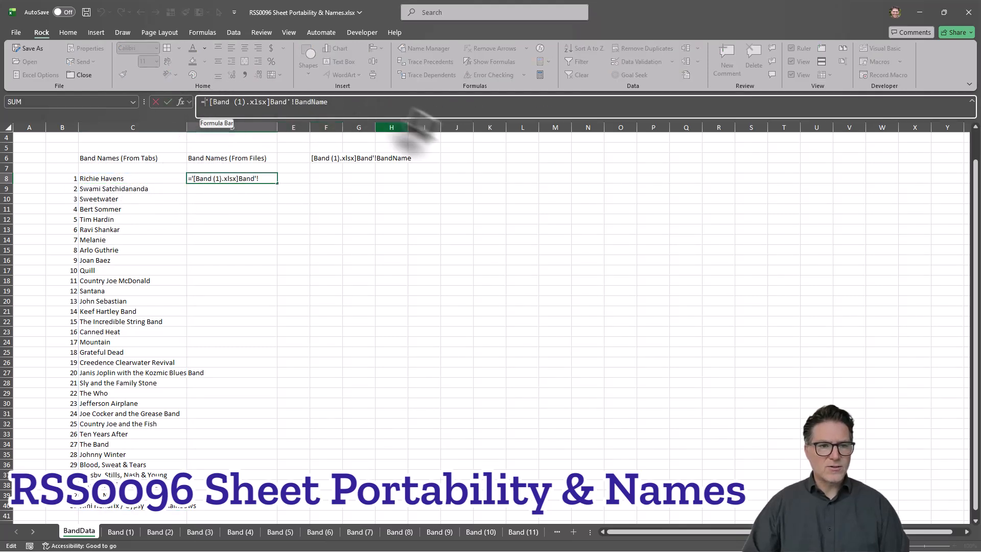
type("by")
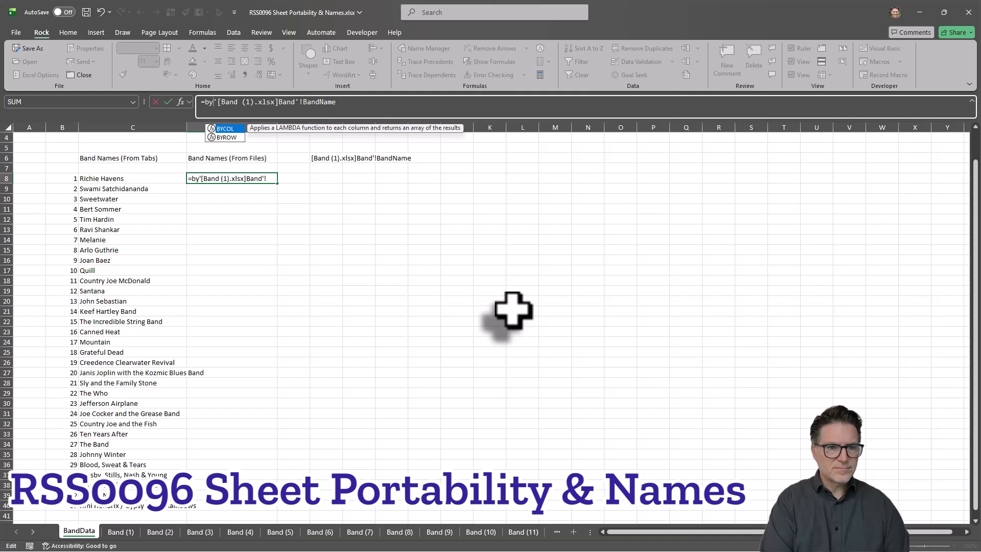
key("Down")
key("Tab")
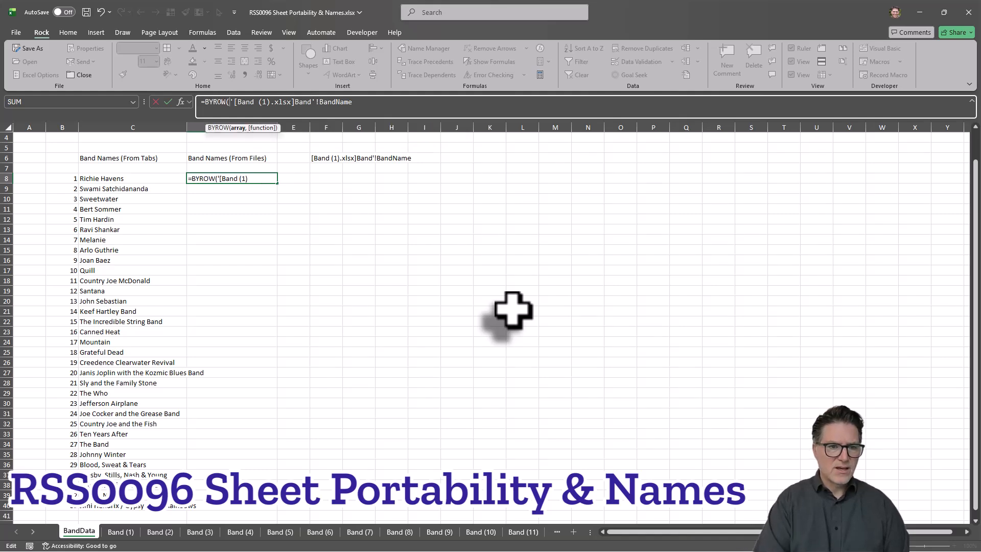
left_click(64, 178)
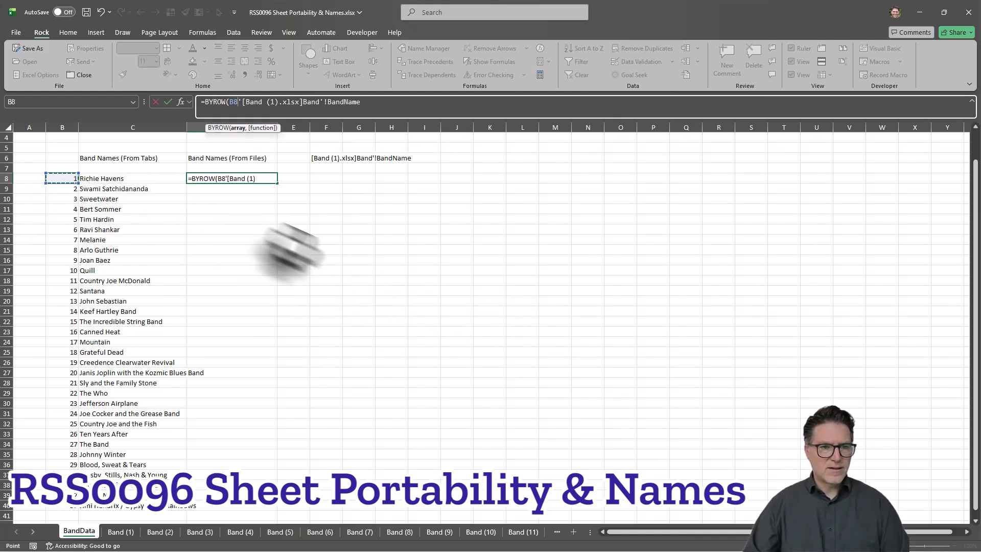
key("F4")
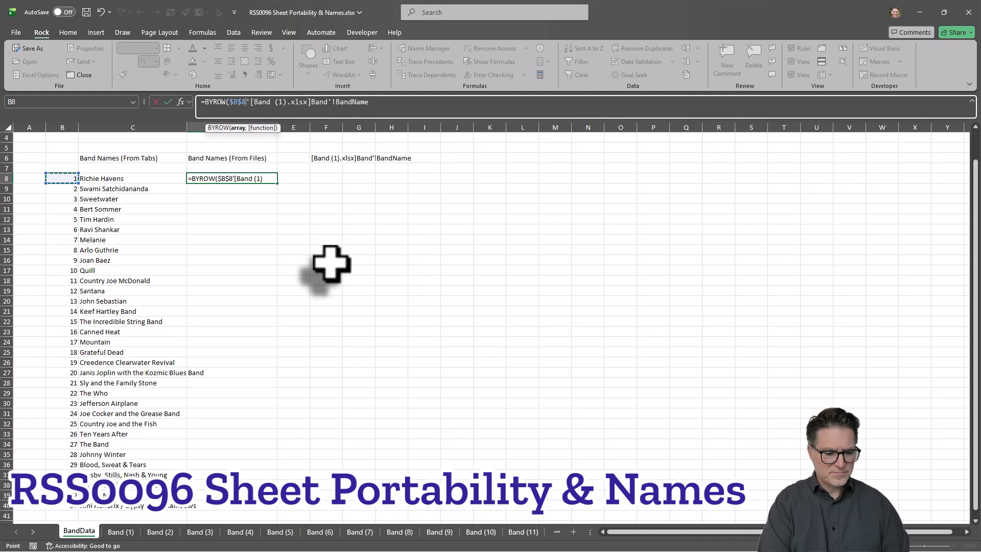
type("#,la")
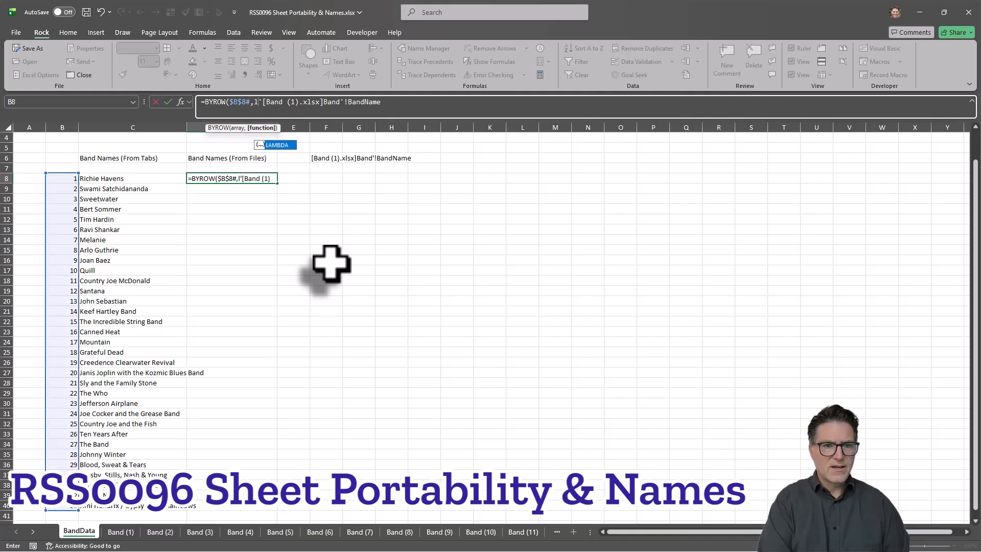
key("Tab")
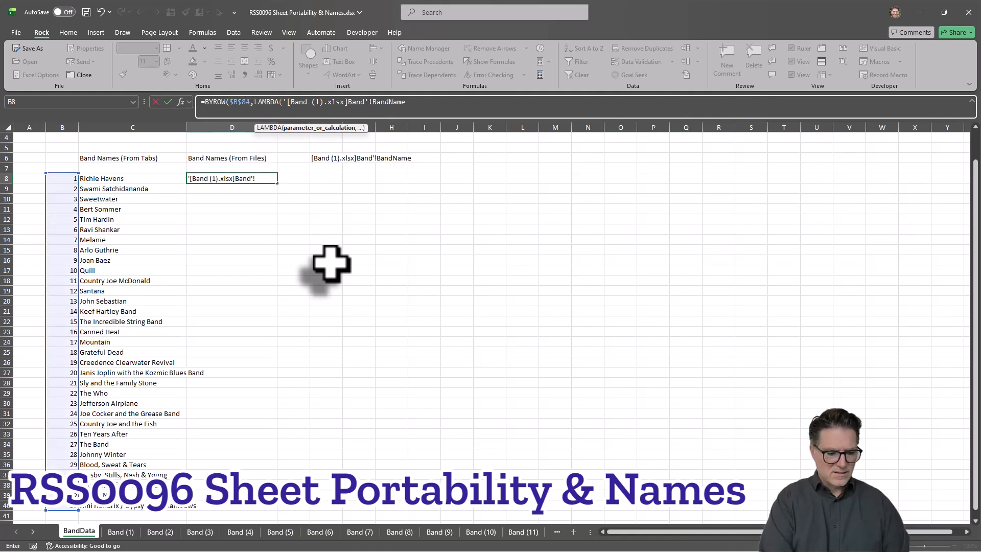
type("b,")
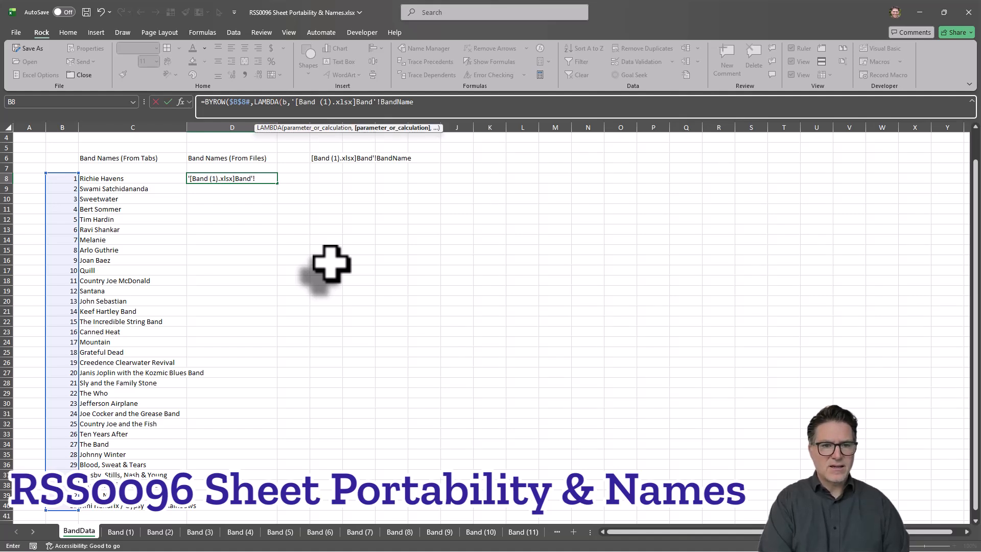
type("ind")
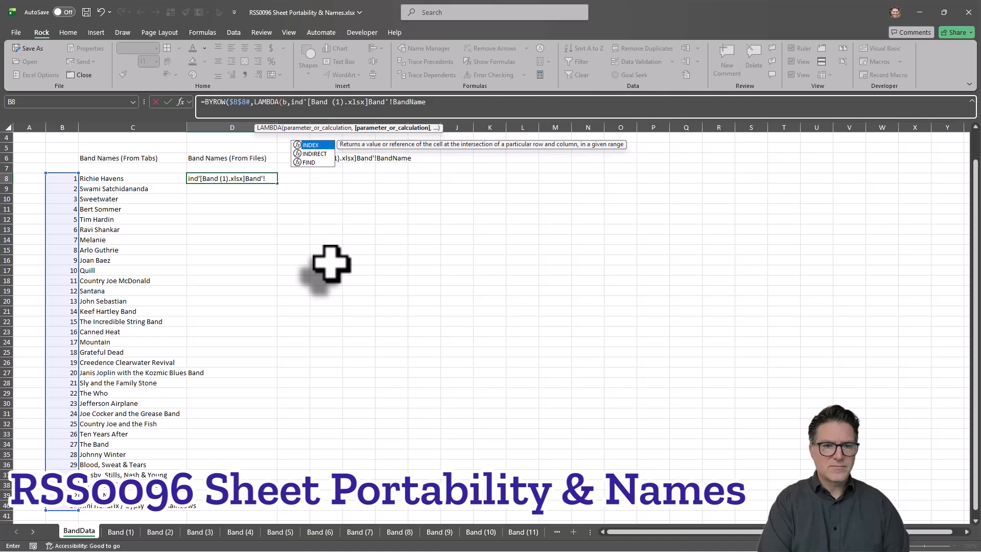
Step: Add INDIRECT(CONCAT(CHAR(39), before the file reference in D8, replacing its leading apostrophe with an opening double quote
key("Down")
key("Tab")
type("conc")
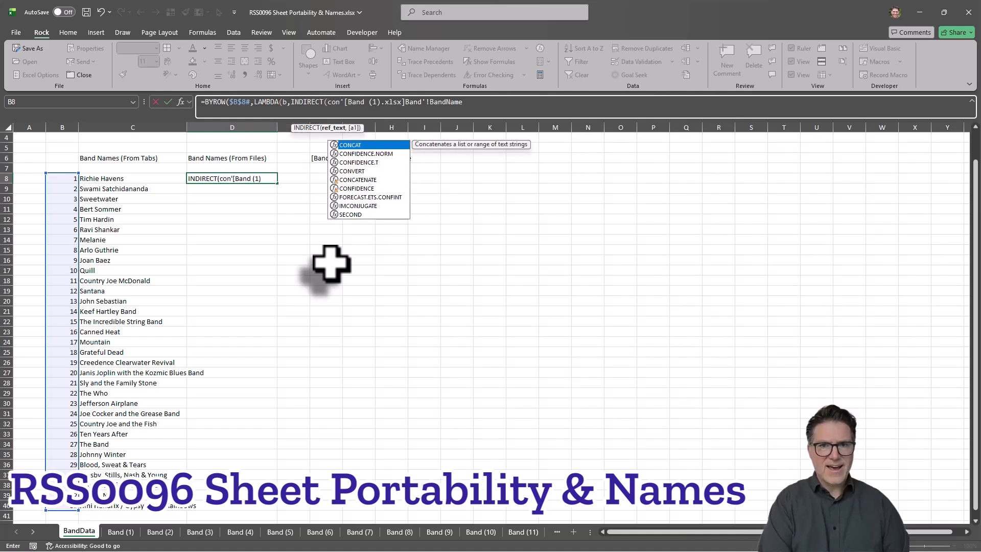
key("Tab")
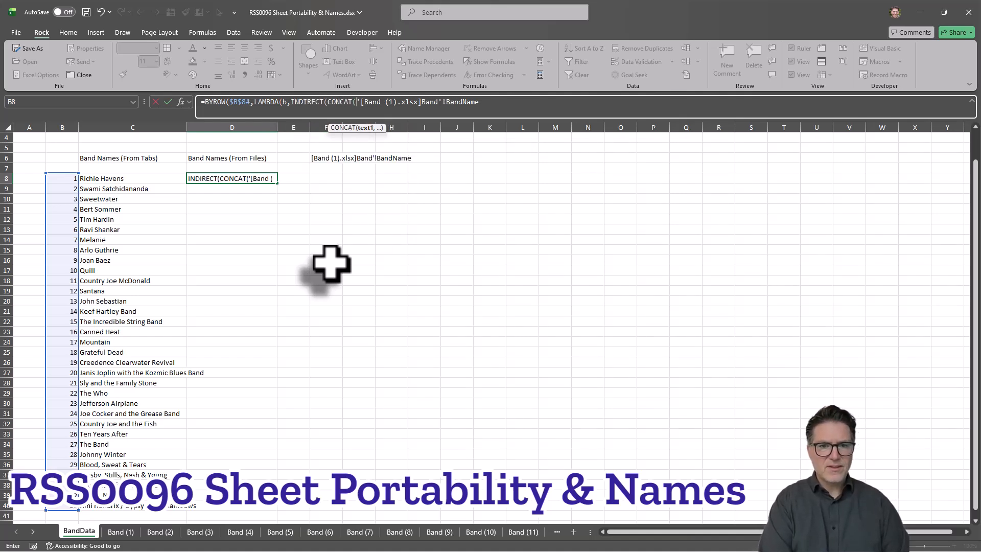
type("char")
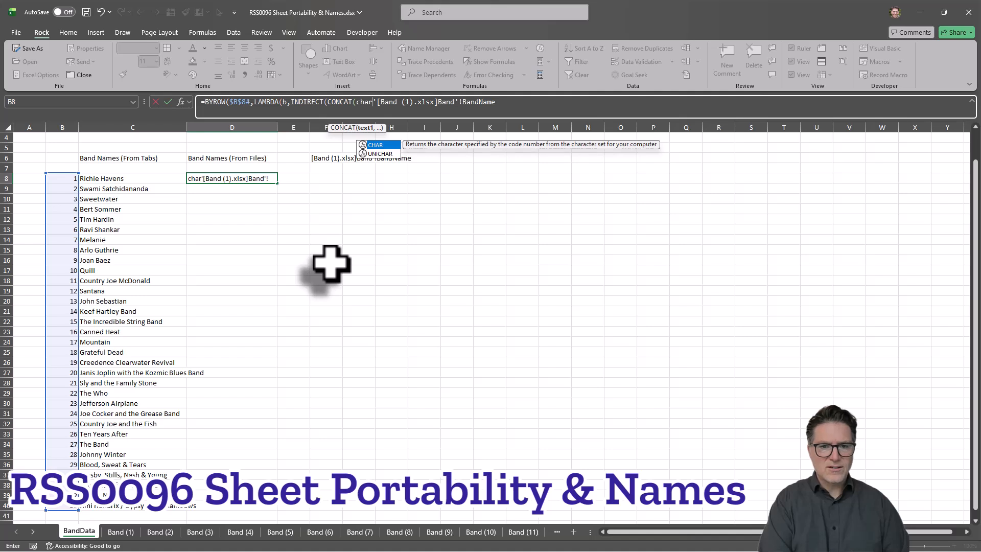
key("Tab")
type("39")
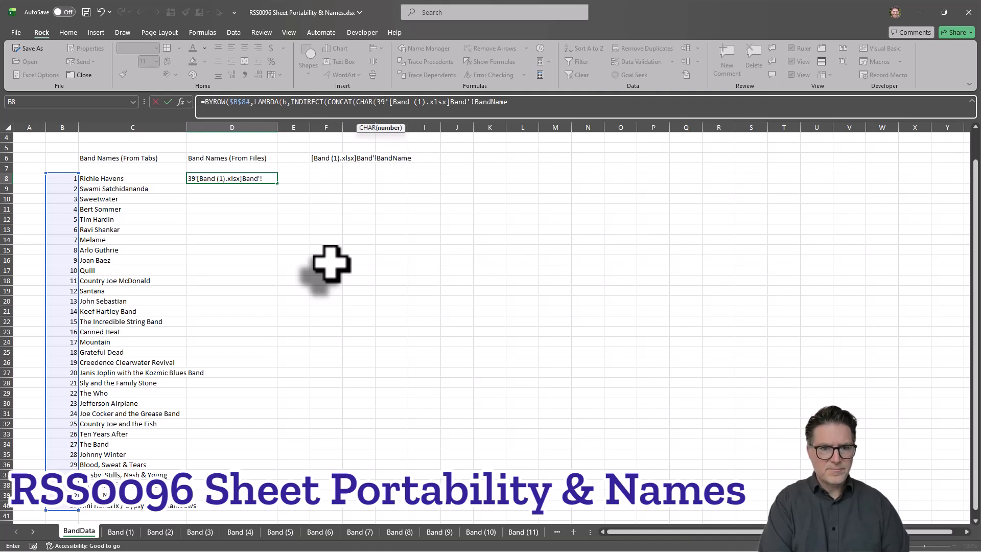
type("),'")
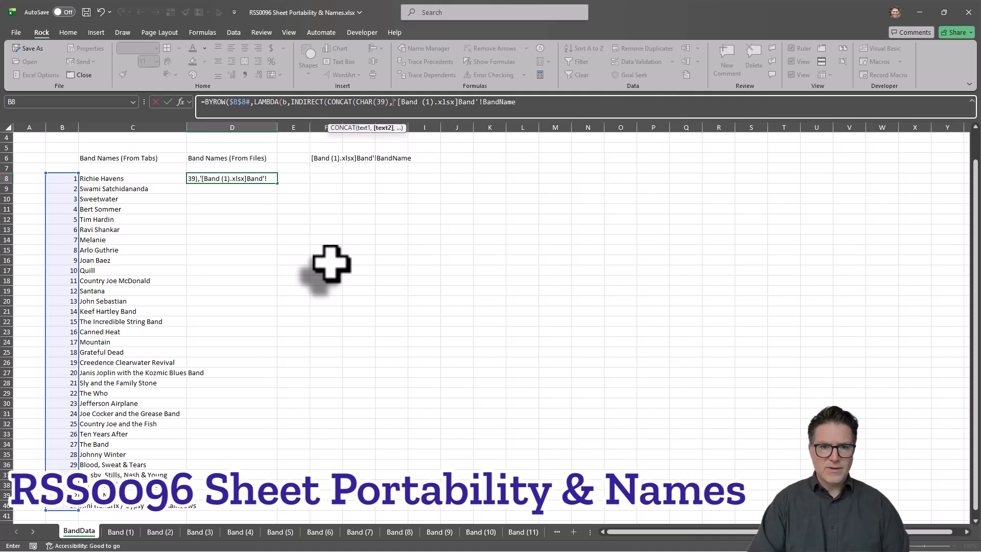
key("BackSpace")
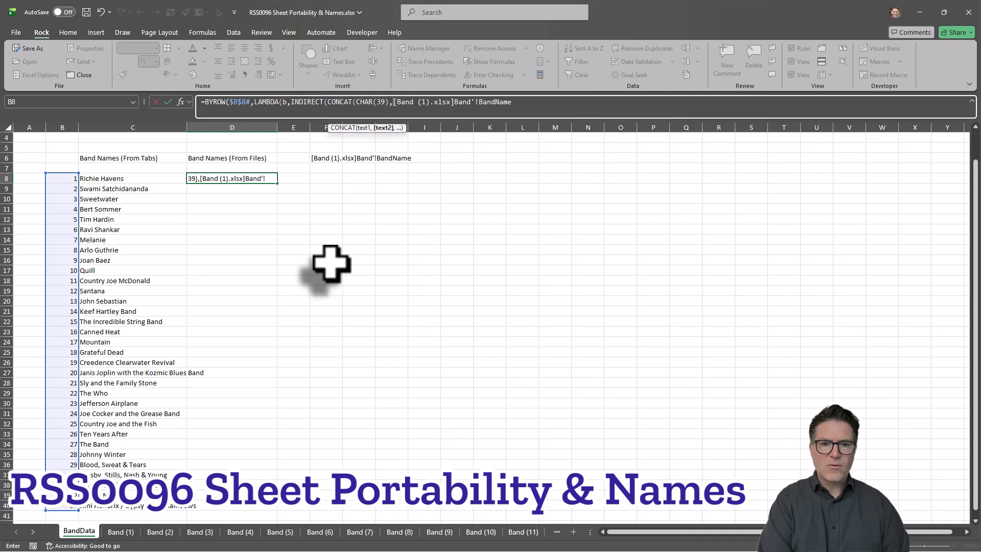
type("\"")
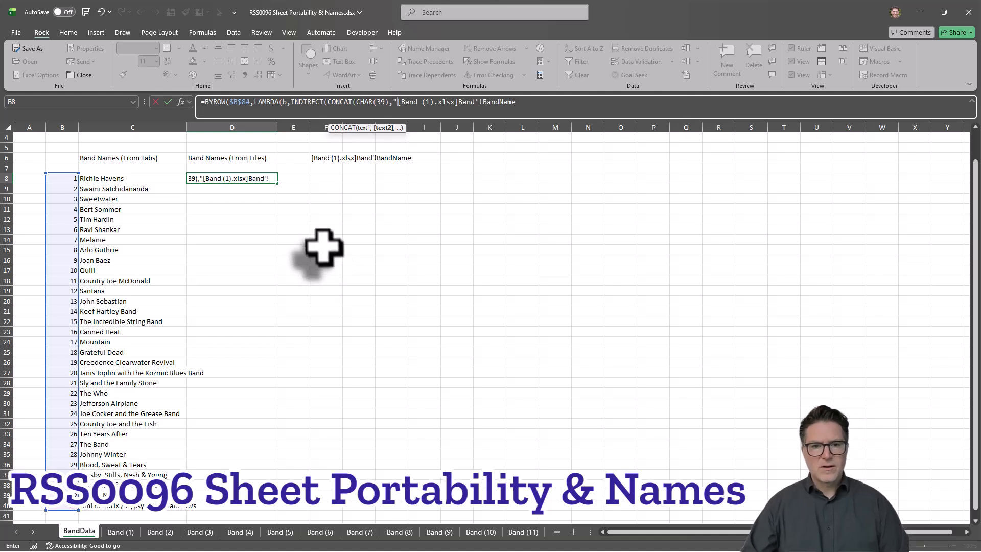
Step: Replace the file number 1 in the D8 formula's text with the variable b, giving "[Band (",b,").xlsx]Band
left_click(425, 102)
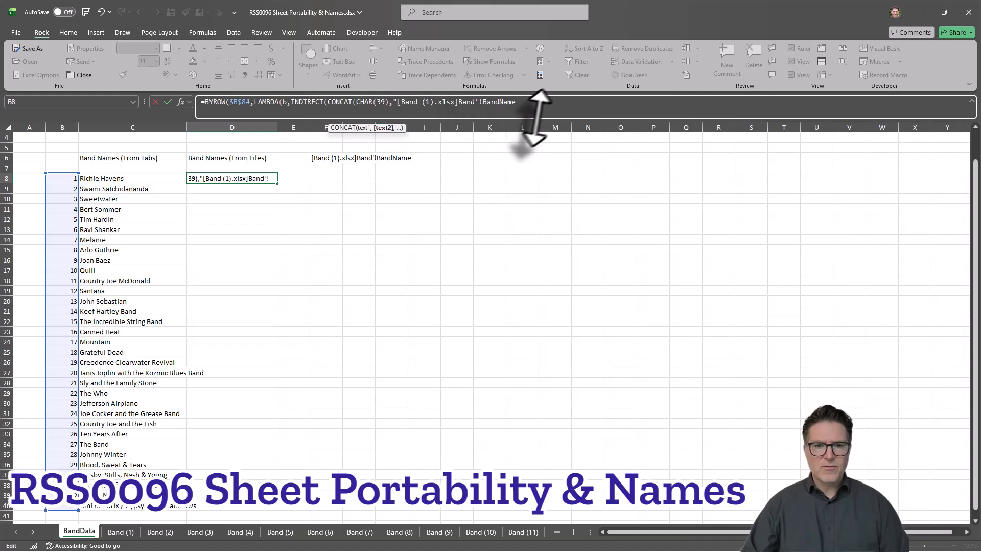
type("\",")
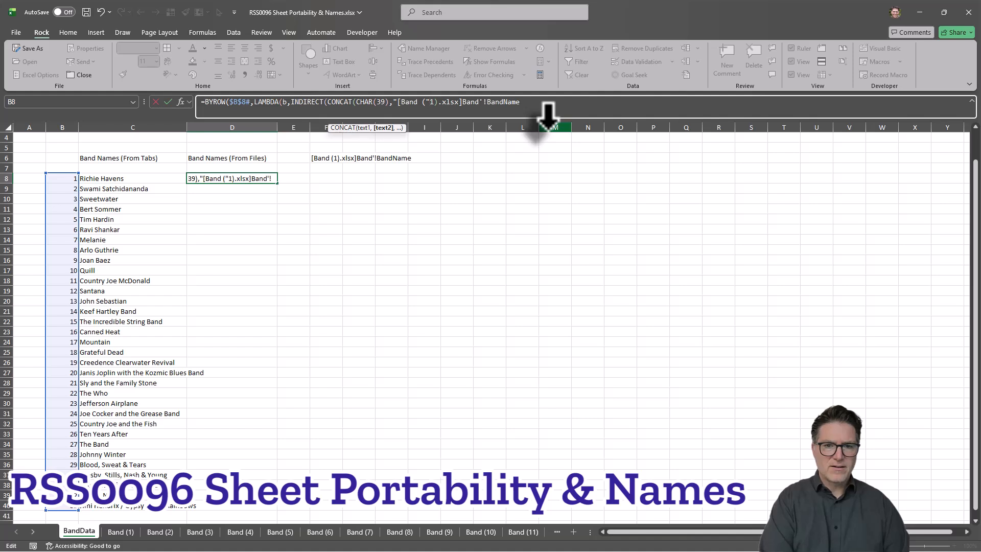
type("b")
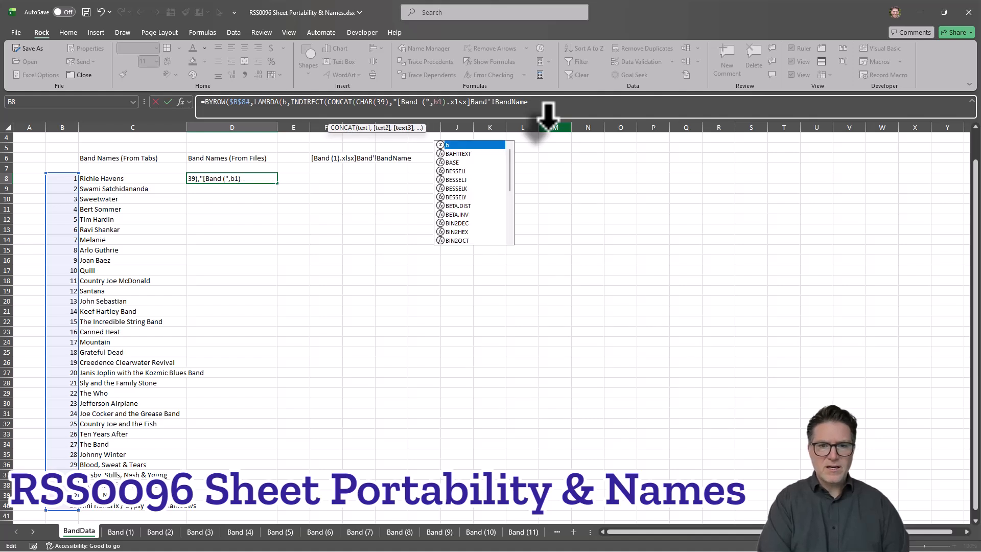
type(",\"")
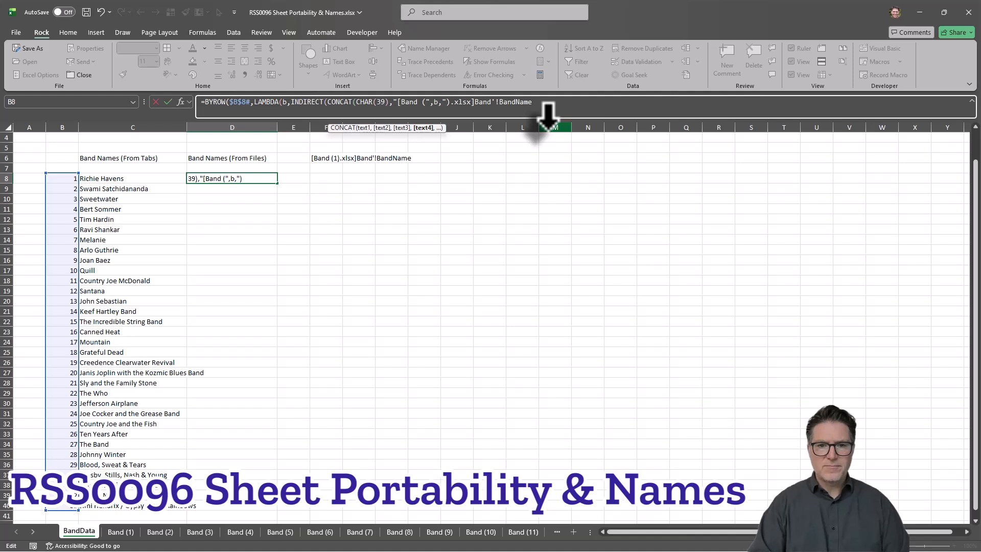
Step: Finish the D8 CONCAT text by closing the quote after Band, adding CHAR(39), and replacing the leftover apostrophe so the last piece is "!BandName"
left_click(492, 102)
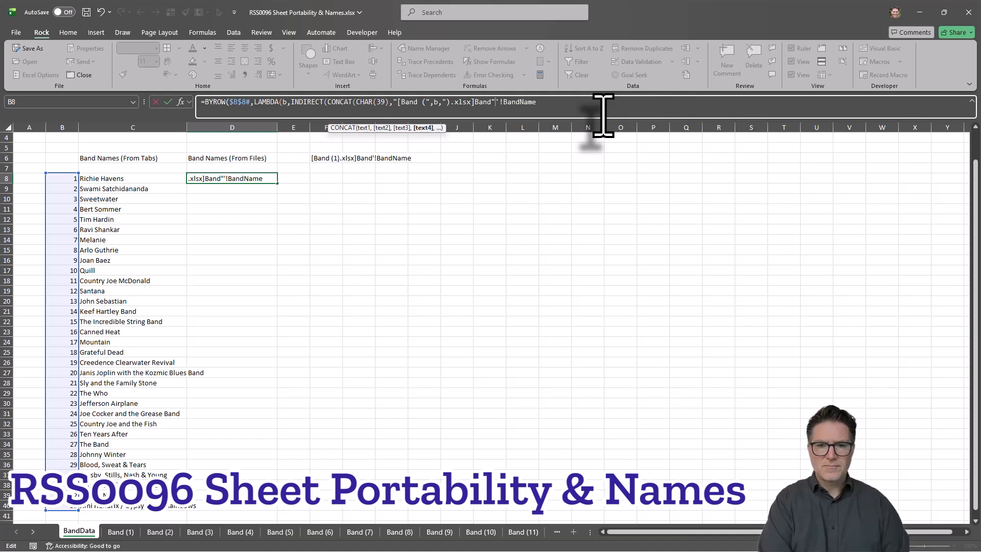
type("\",char")
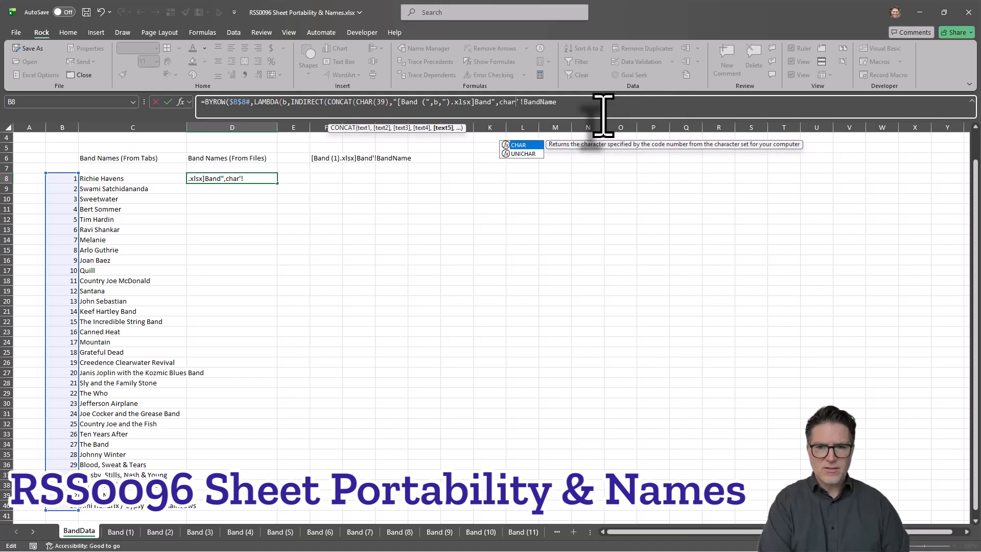
key("Tab")
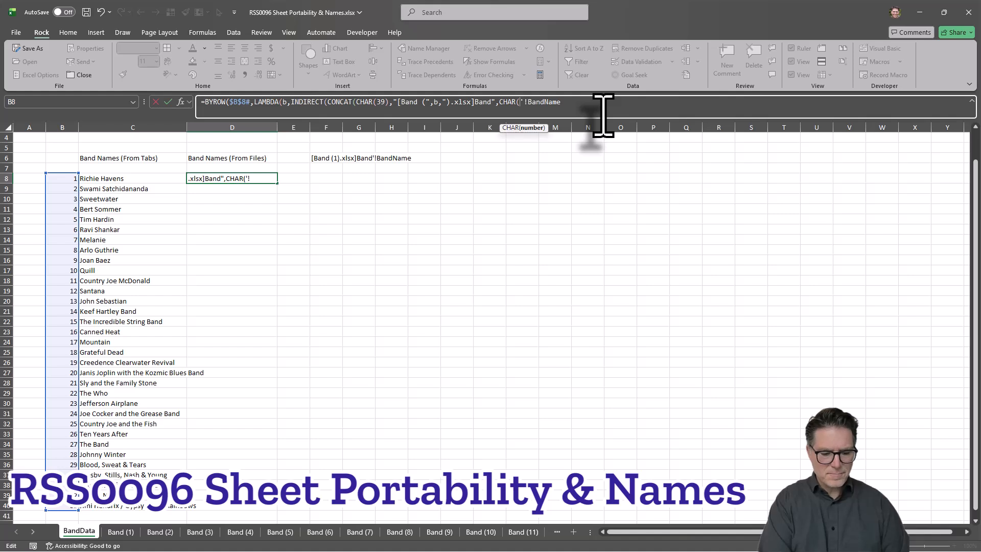
type("39),")
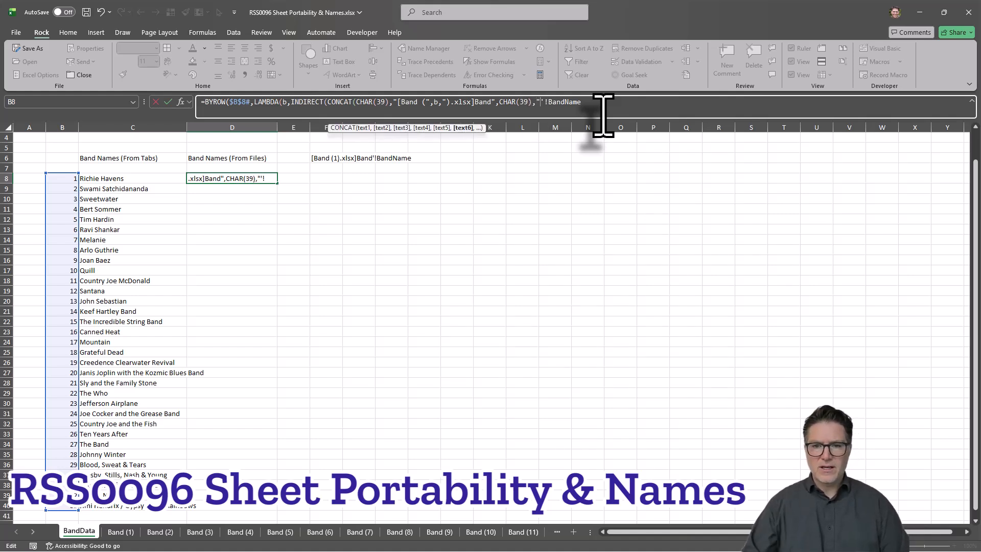
left_click(597, 103)
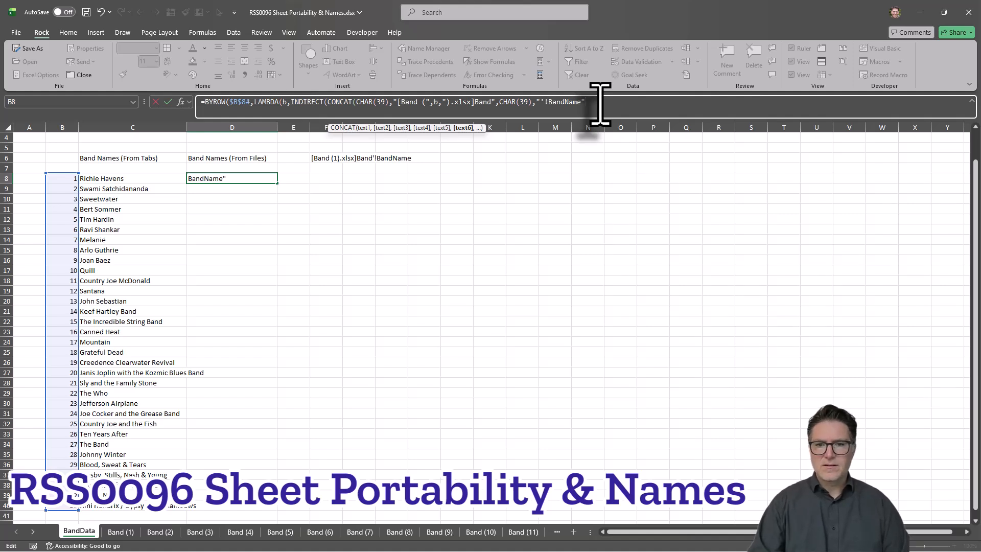
left_click(547, 102)
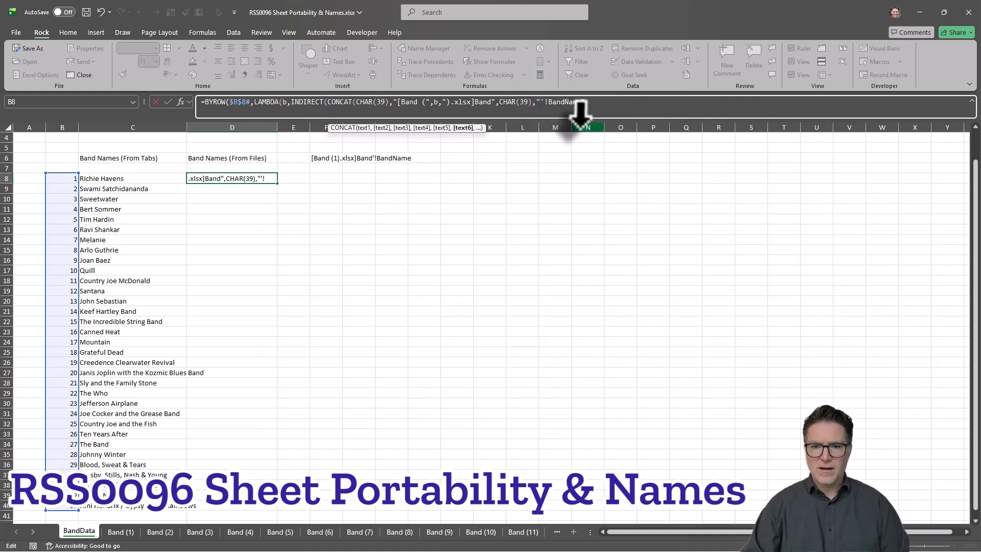
Step: Close the CONCAT, INDIRECT, LAMBDA and BYROW functions in D8 and enter the formula
left_click(598, 103)
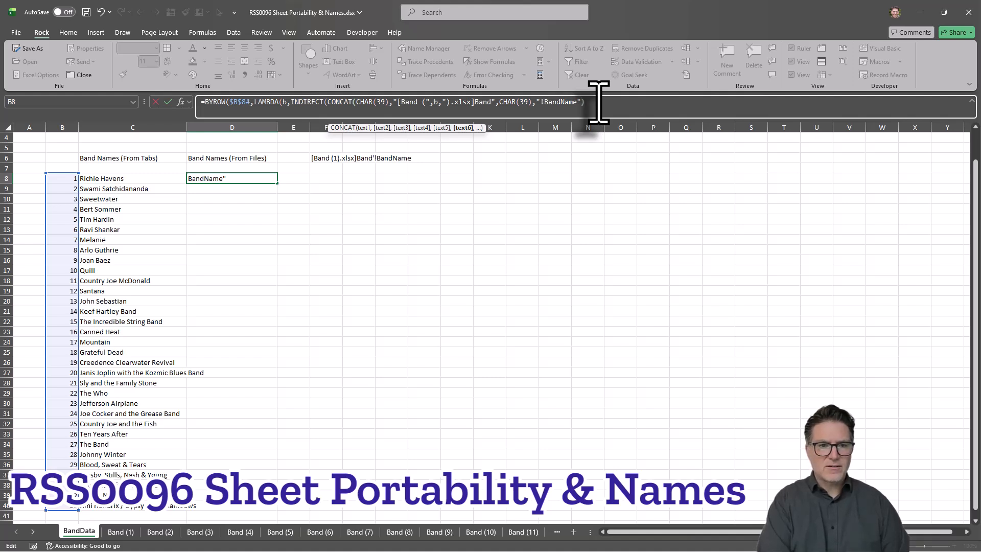
type(")")
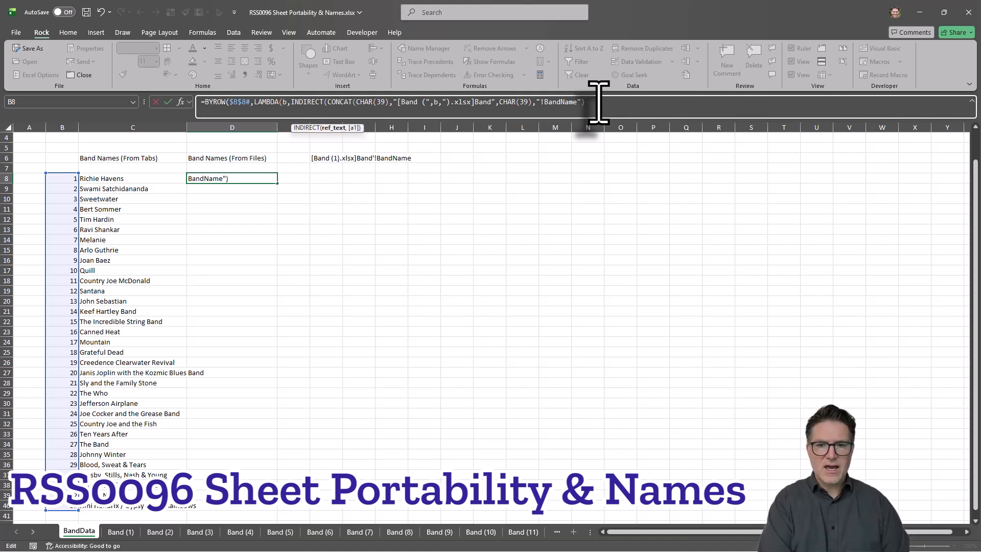
type(")")
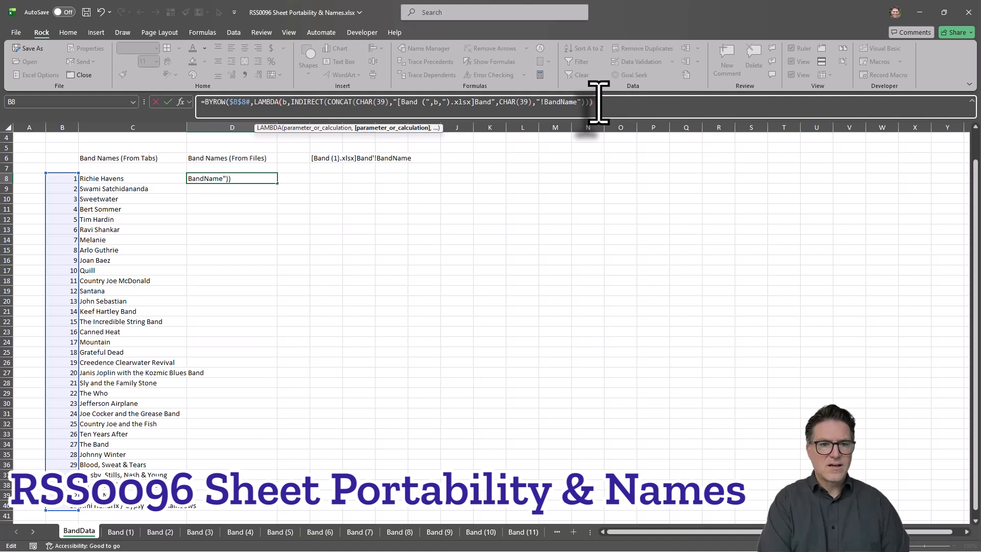
type(")")
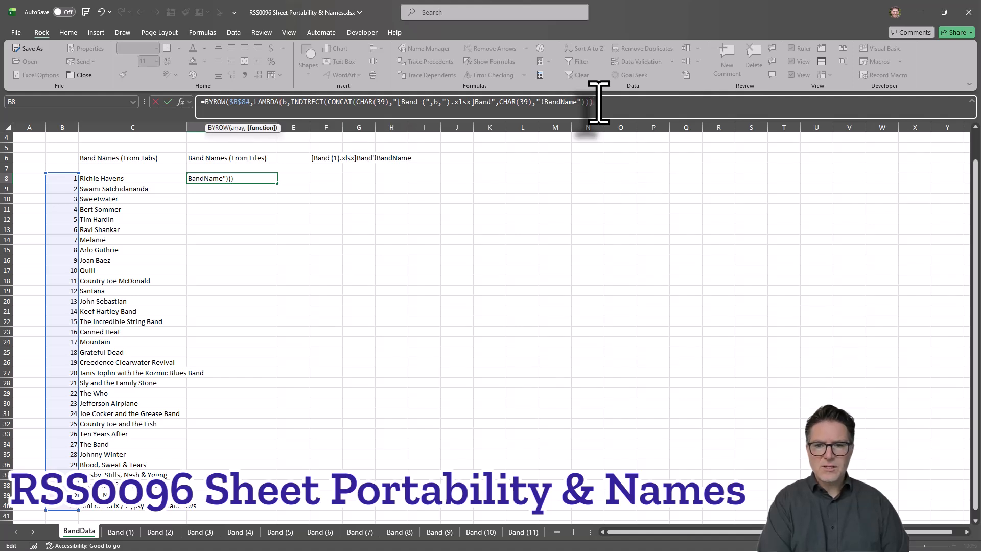
type(")")
key("Return")
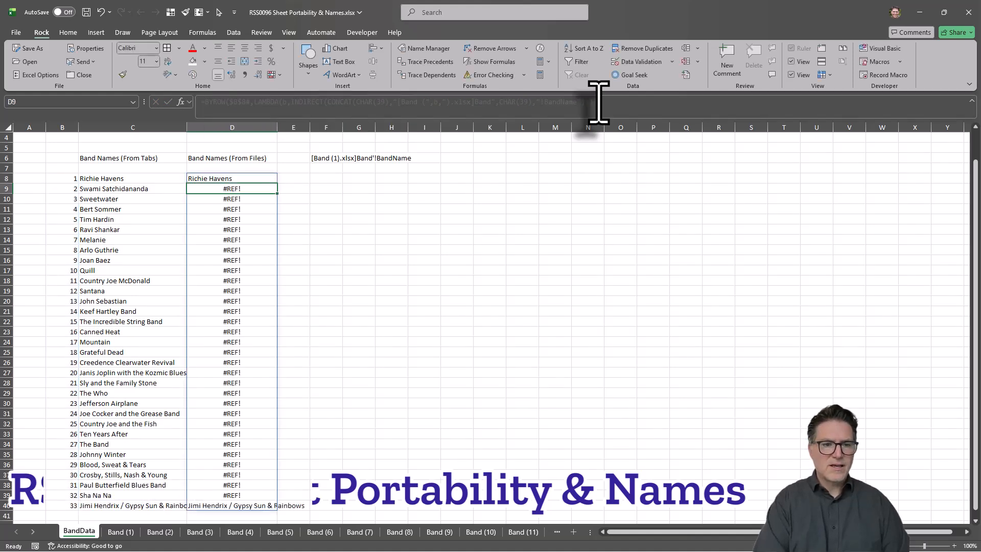
left_click_drag(245, 188, 259, 493)
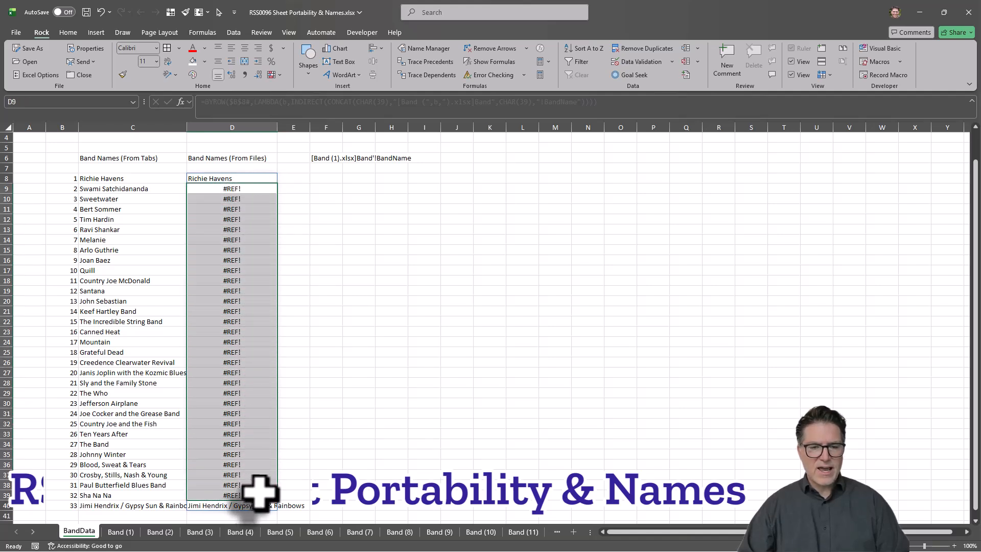
left_click(226, 505)
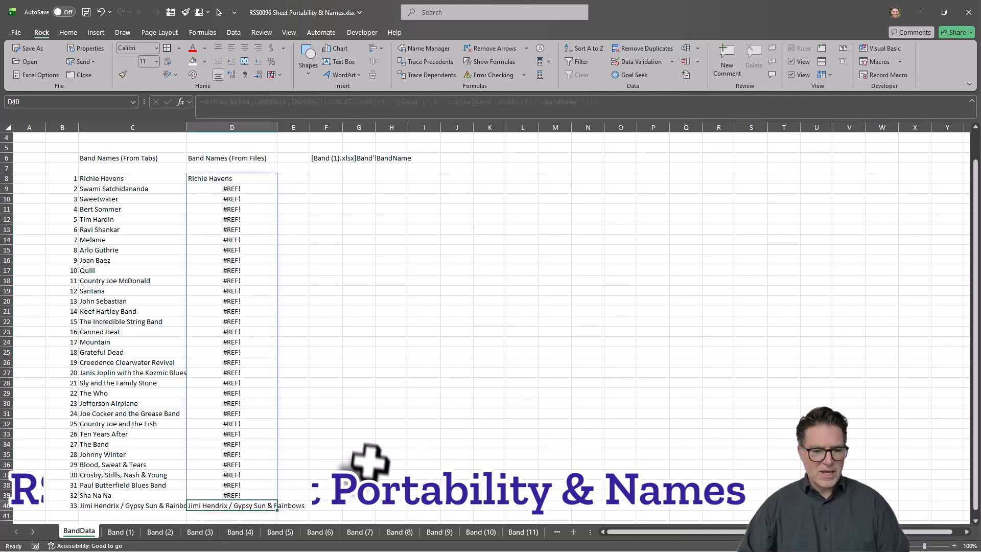
left_click(251, 177)
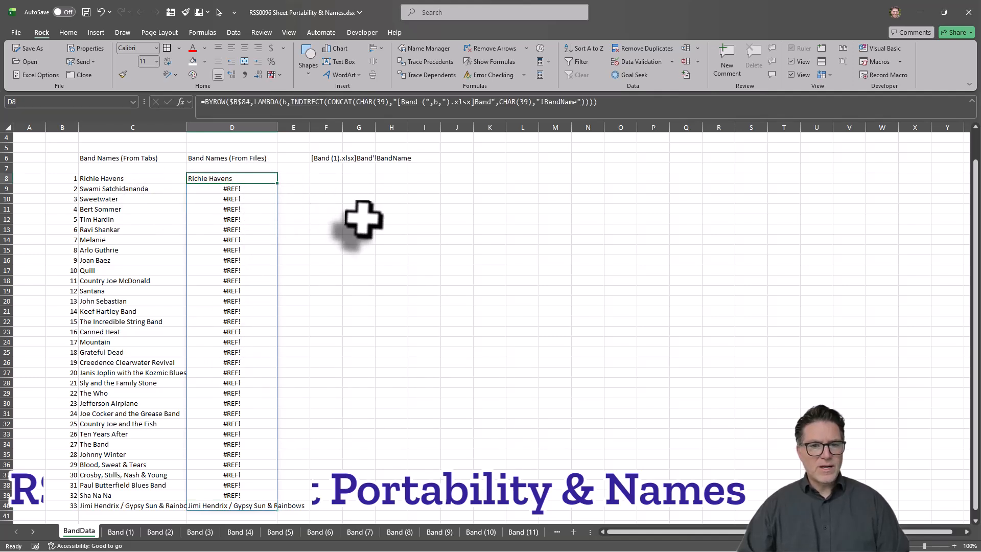
key("alt+Tab")
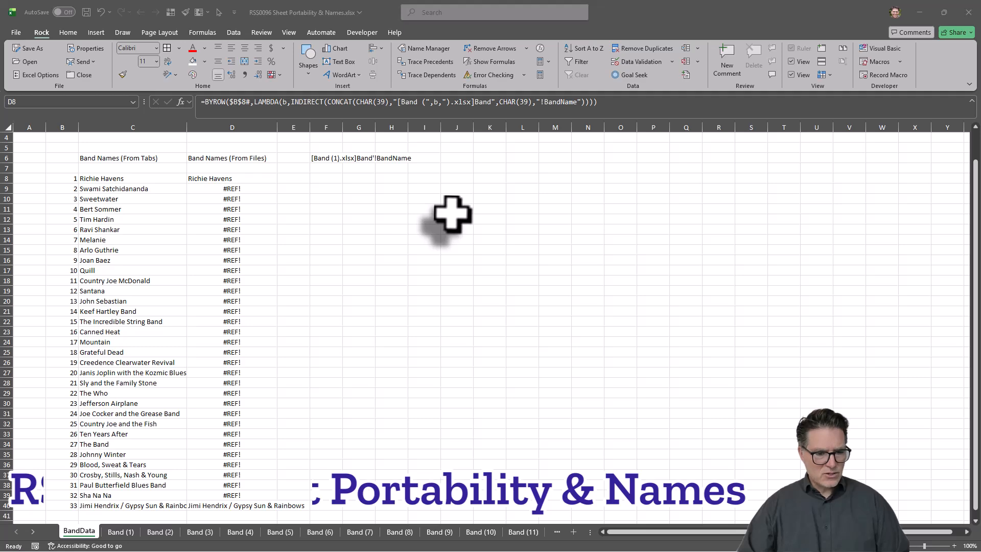
key("alt+Tab")
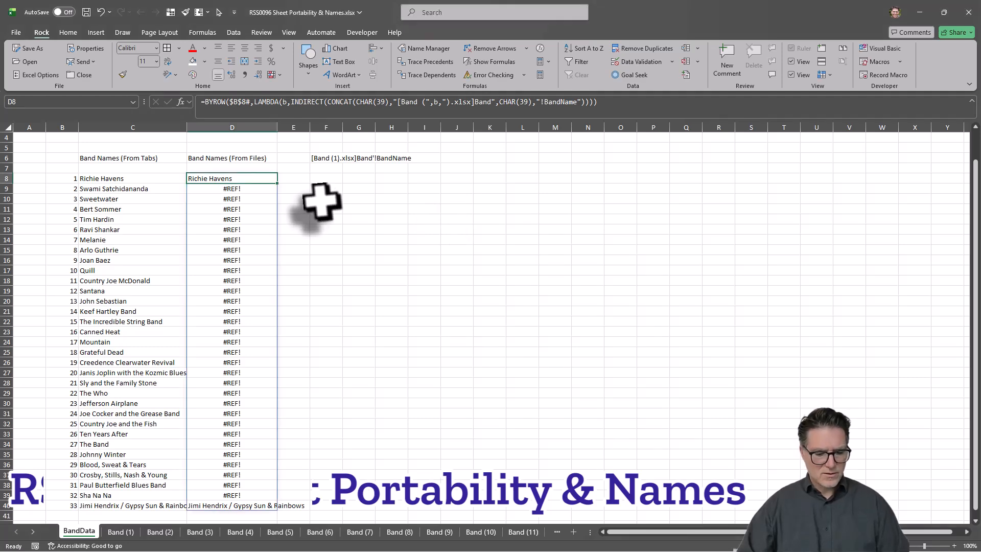
Step: Open the workbooks Band (2).xlsx through Band (32).xlsx together from the Bands folder
key("ctrl+o")
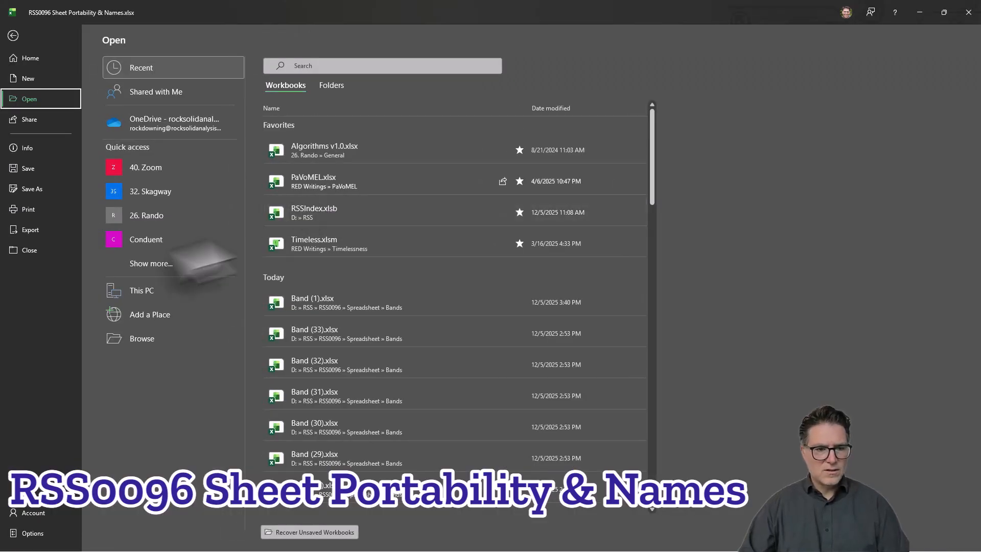
left_click(143, 340)
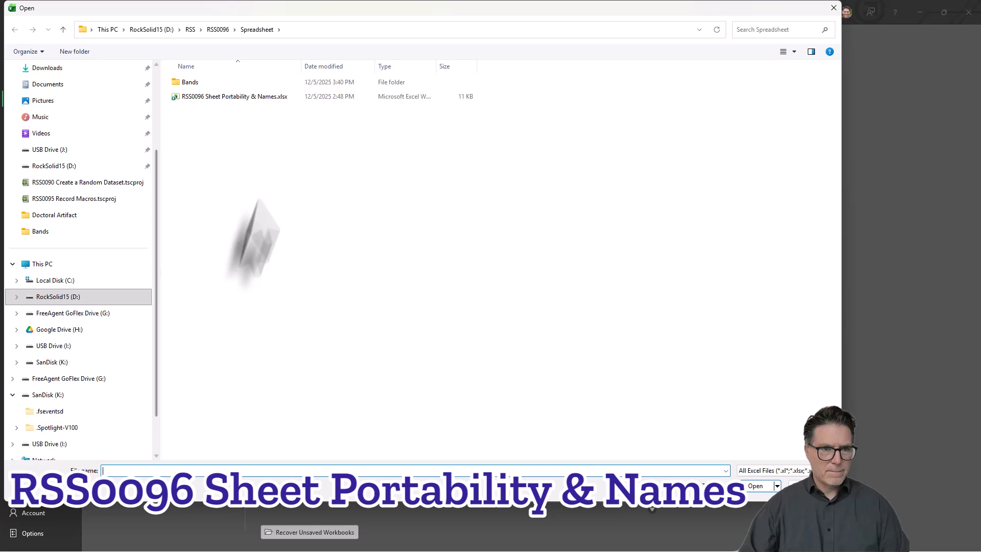
double_click(190, 83)
left_click(200, 96)
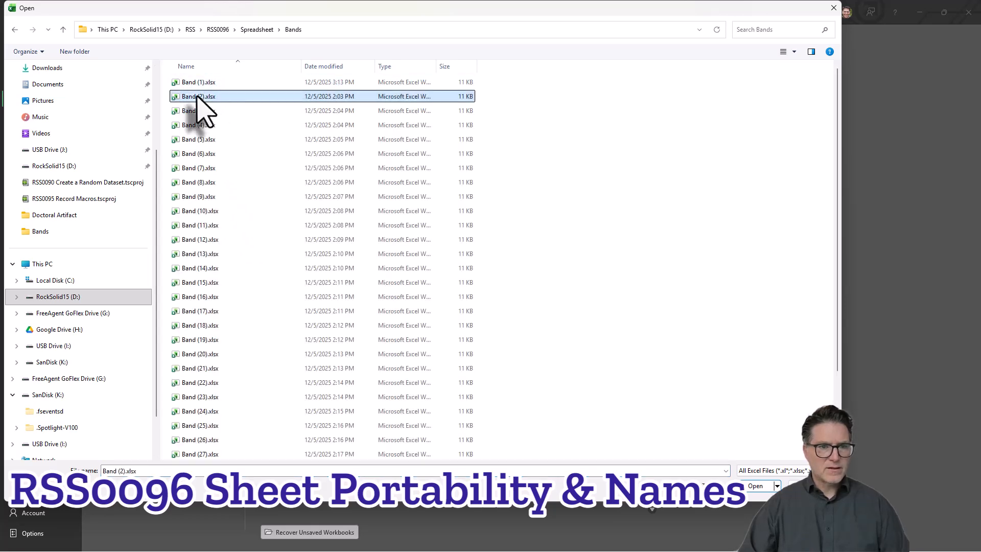
scroll(230, 307, "down", 3)
left_click(199, 426, "shift")
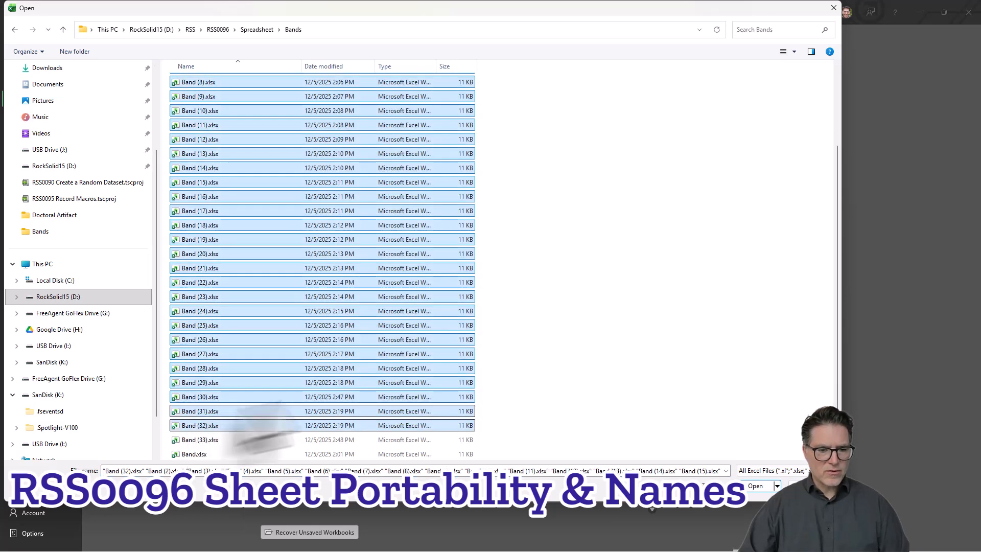
left_click(756, 487)
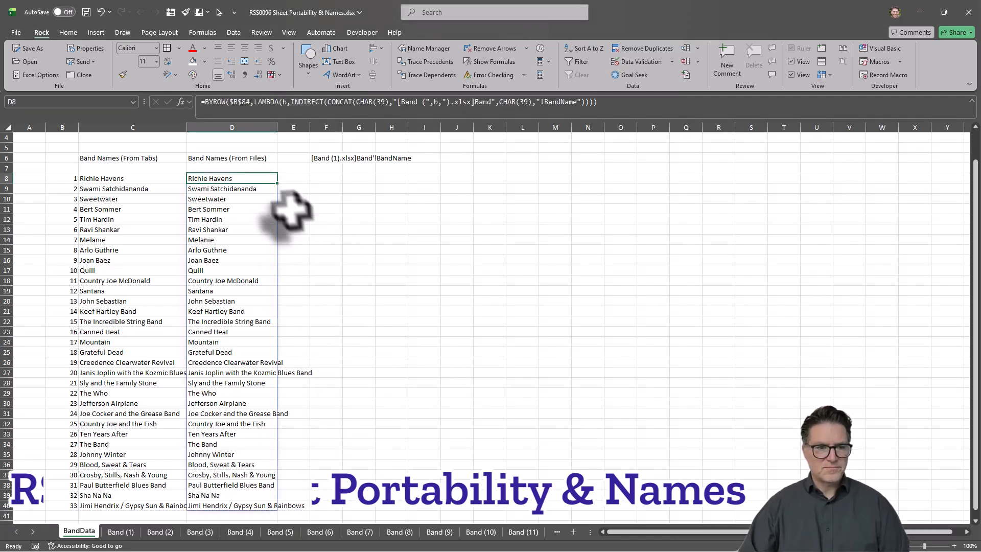
Step: Compare the band names pulled from tabs in column C with those pulled from files in the D8 spill range
left_click(325, 261)
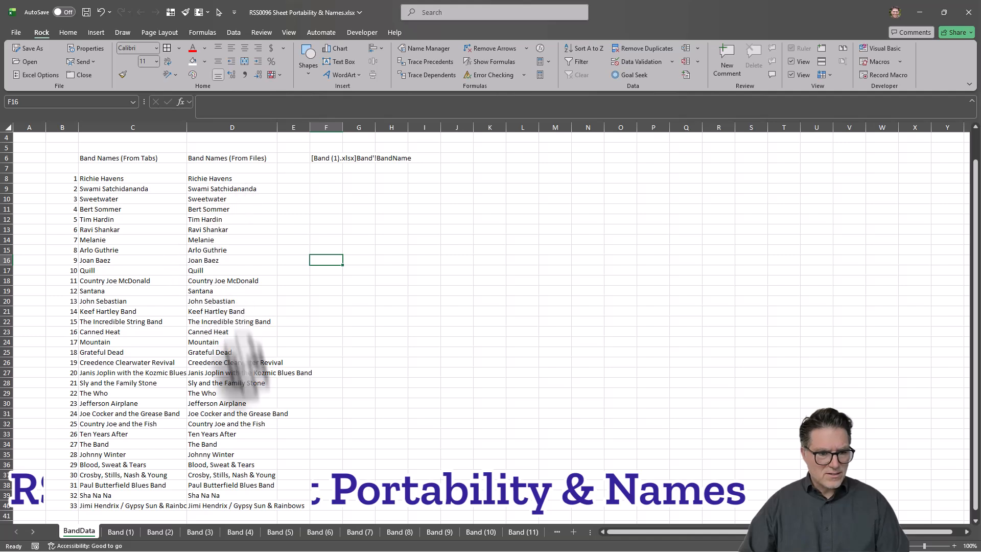
left_click(225, 159)
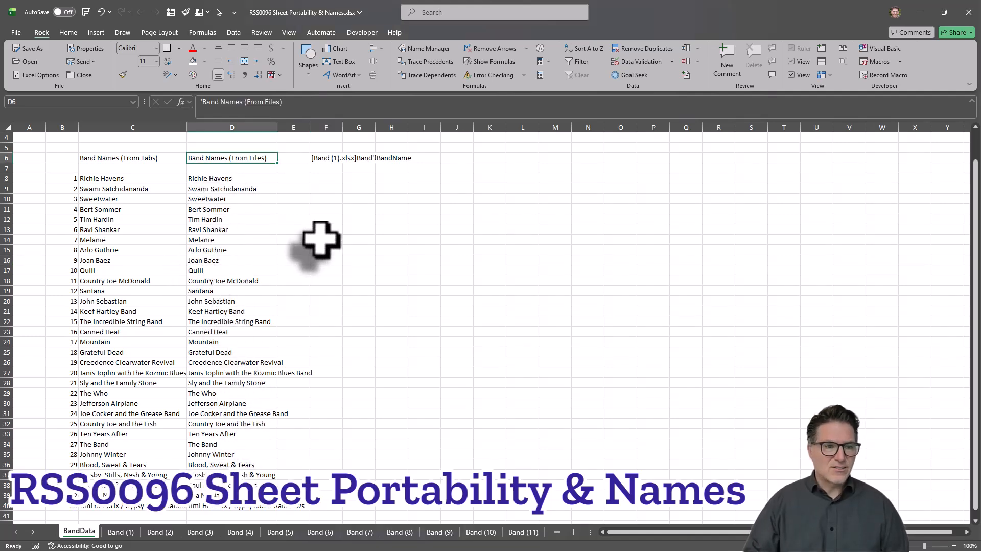
left_click(148, 159)
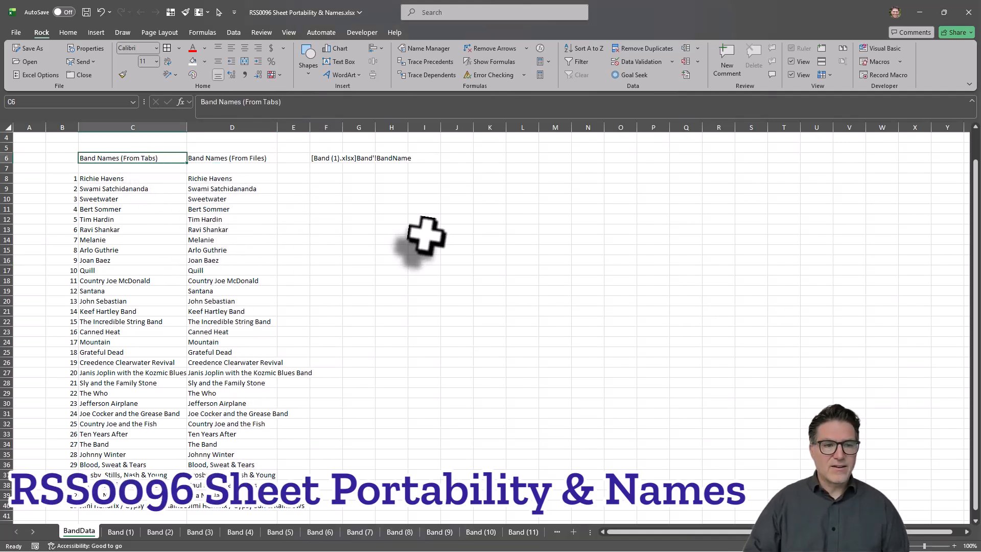
left_click(253, 161)
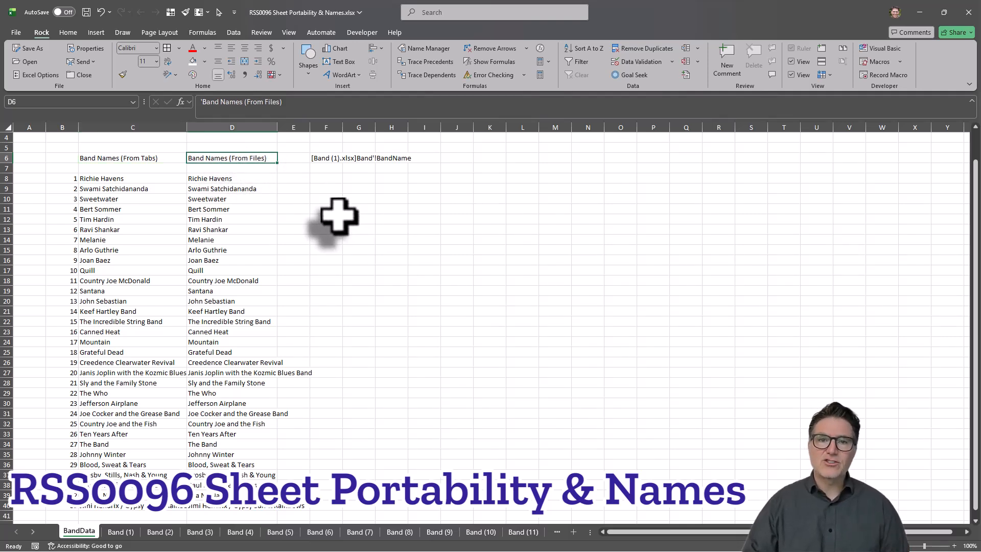
left_click_drag(232, 179, 202, 507)
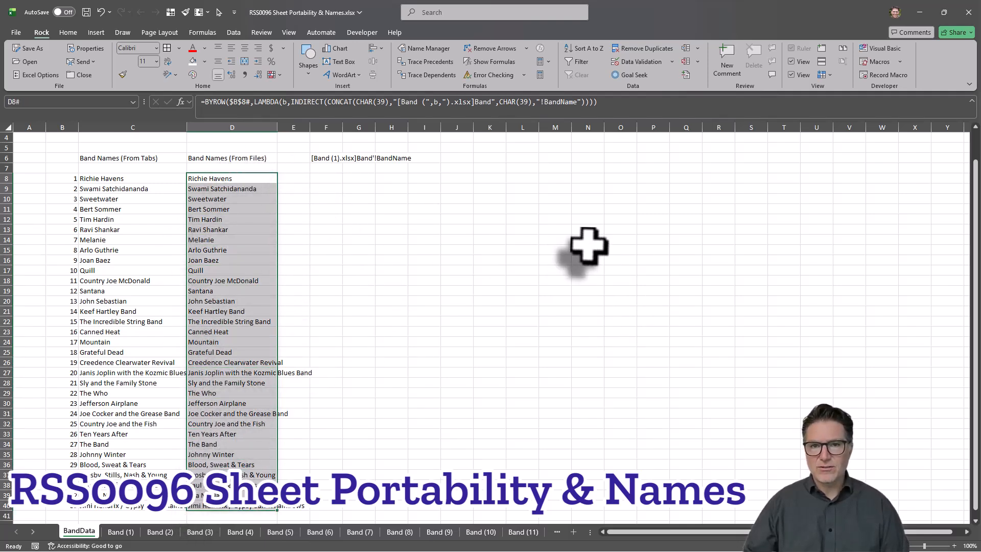
left_click(424, 353)
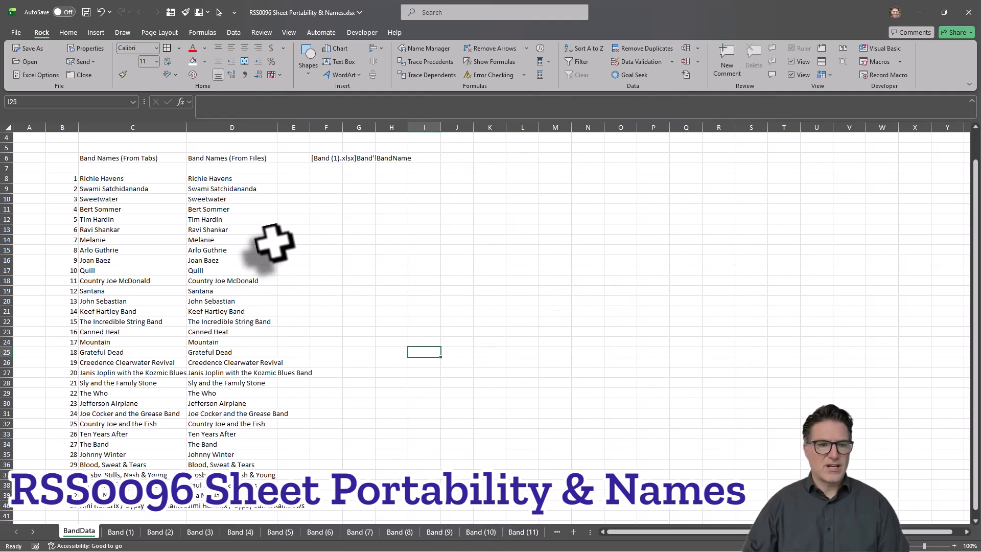
left_click(228, 160)
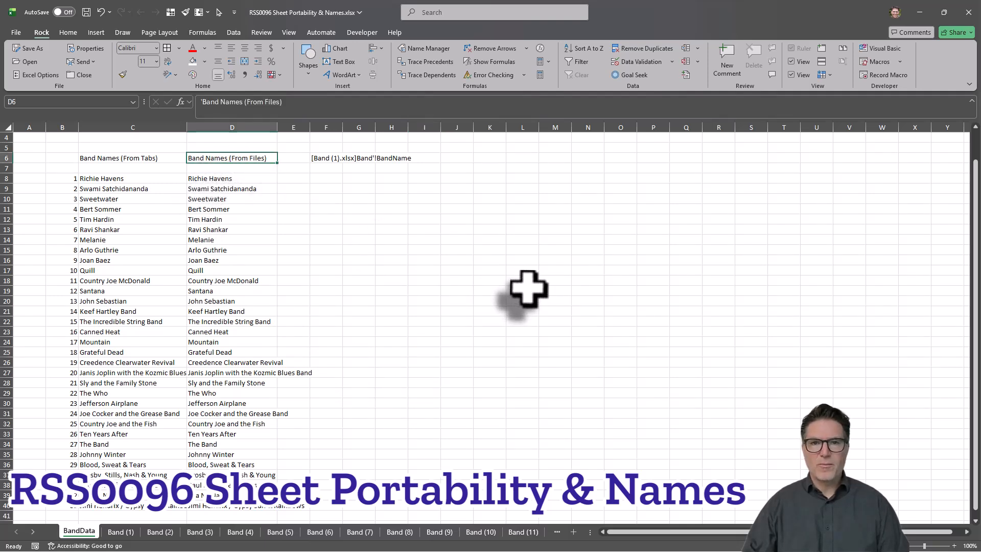
left_click_drag(254, 179, 261, 509)
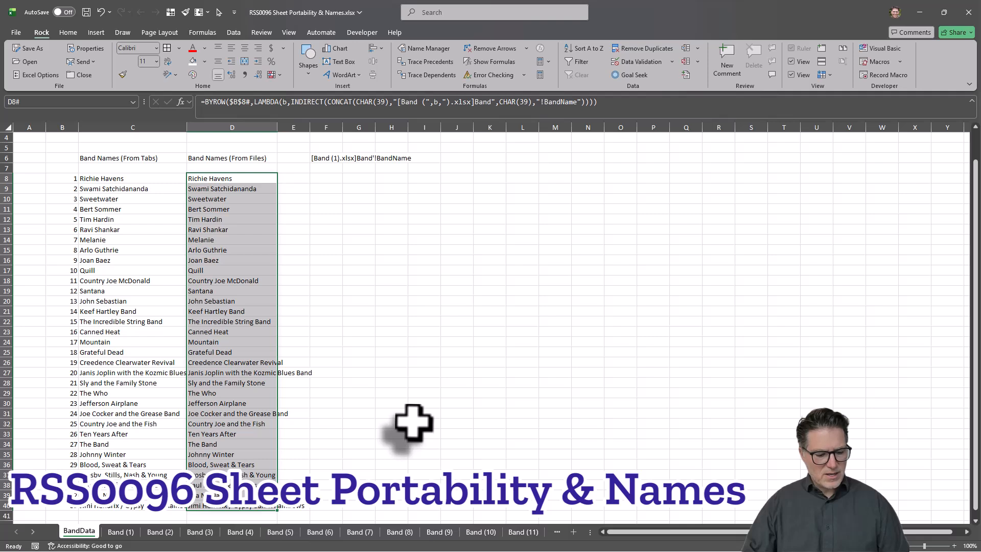
key("ctrl+c")
left_click(489, 321)
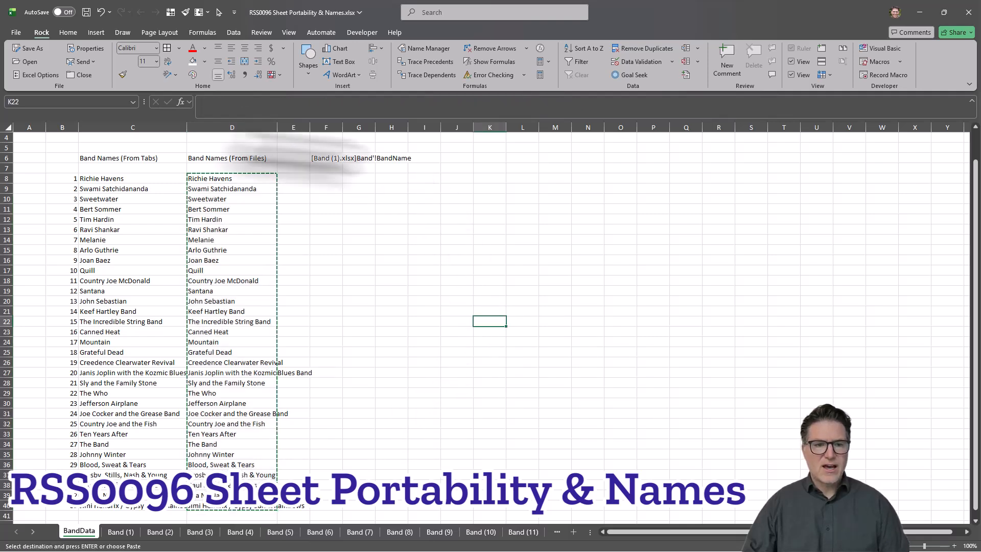
key("Escape")
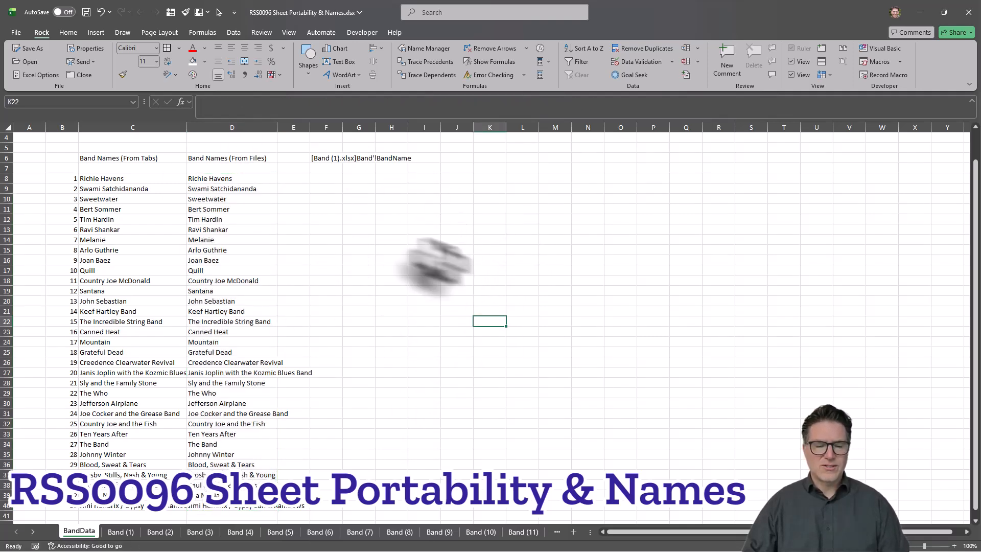
left_click(225, 198)
left_click(225, 250)
left_click(220, 311)
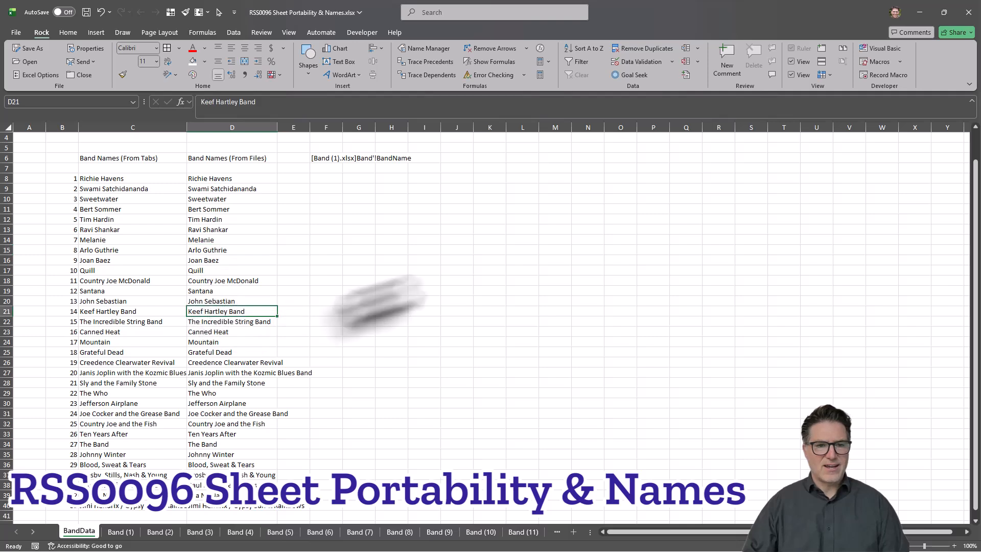
left_click(452, 281)
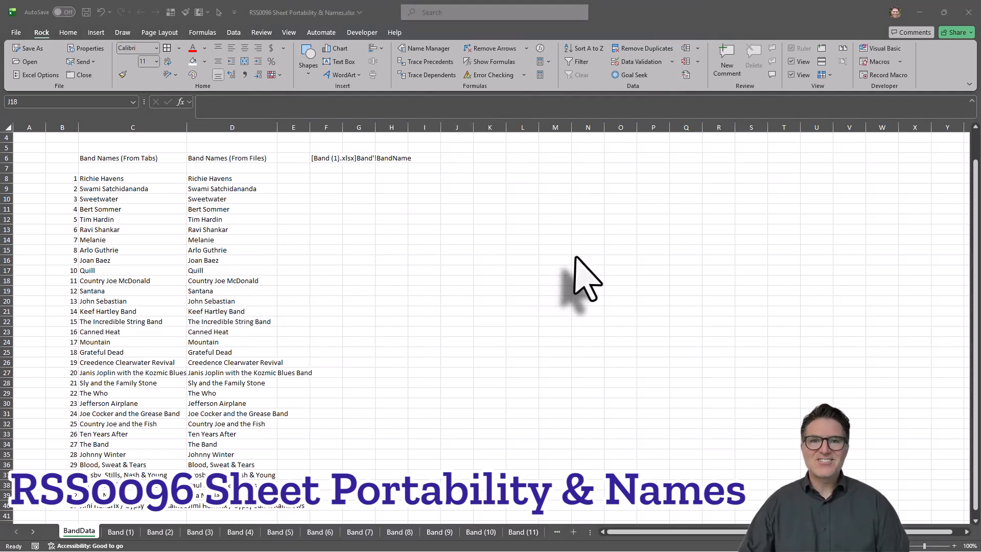